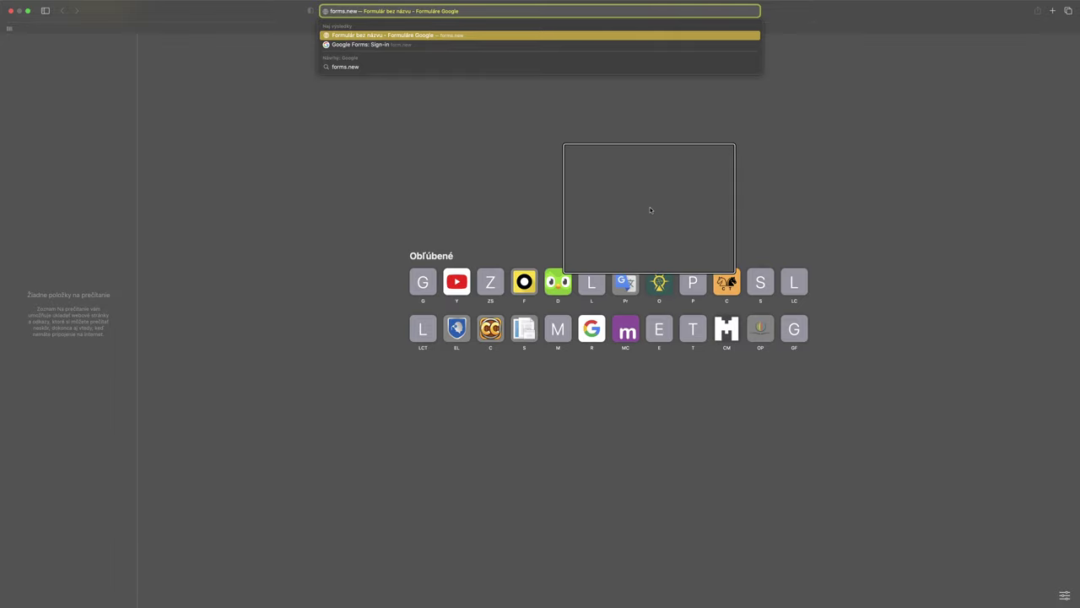
# Open forms.new in the browser to create a blank Google Form
pyautogui.moveTo(448, 2)
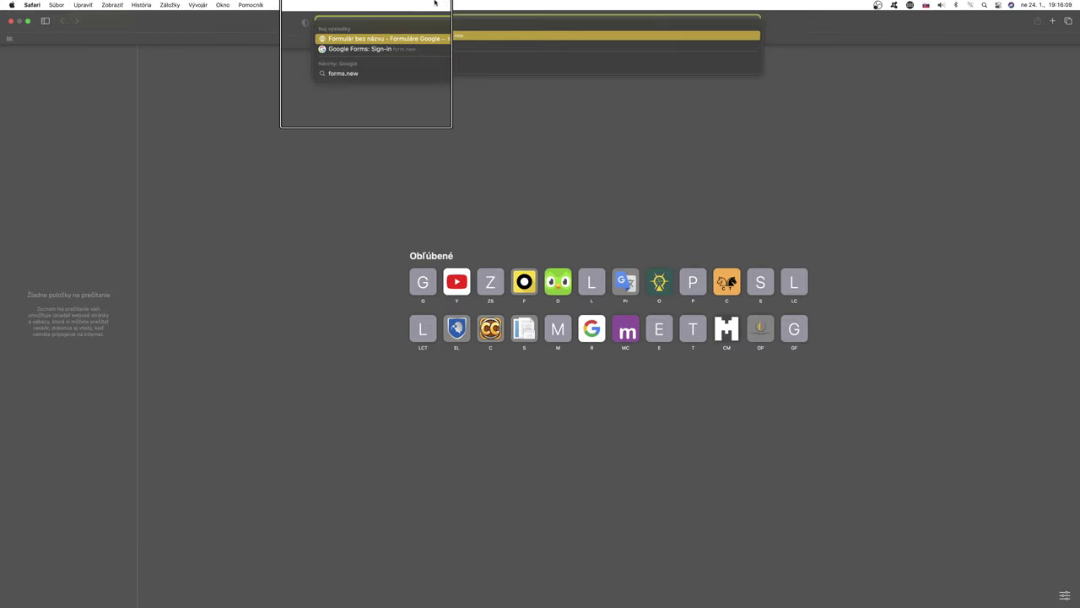
pyautogui.press('Down')
pyautogui.press('Up')
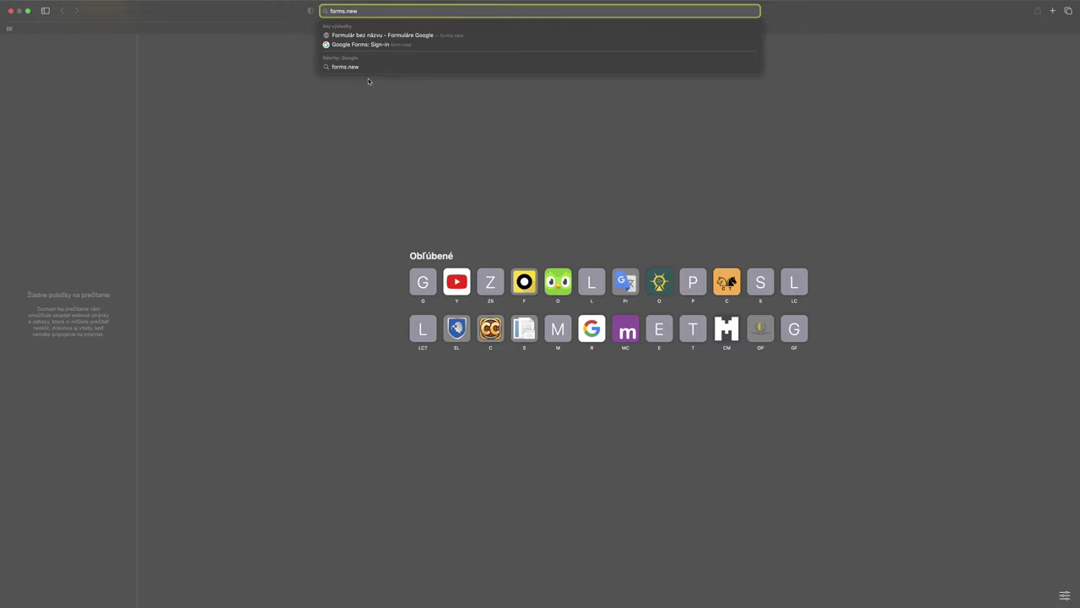
pyautogui.click(478, 163)
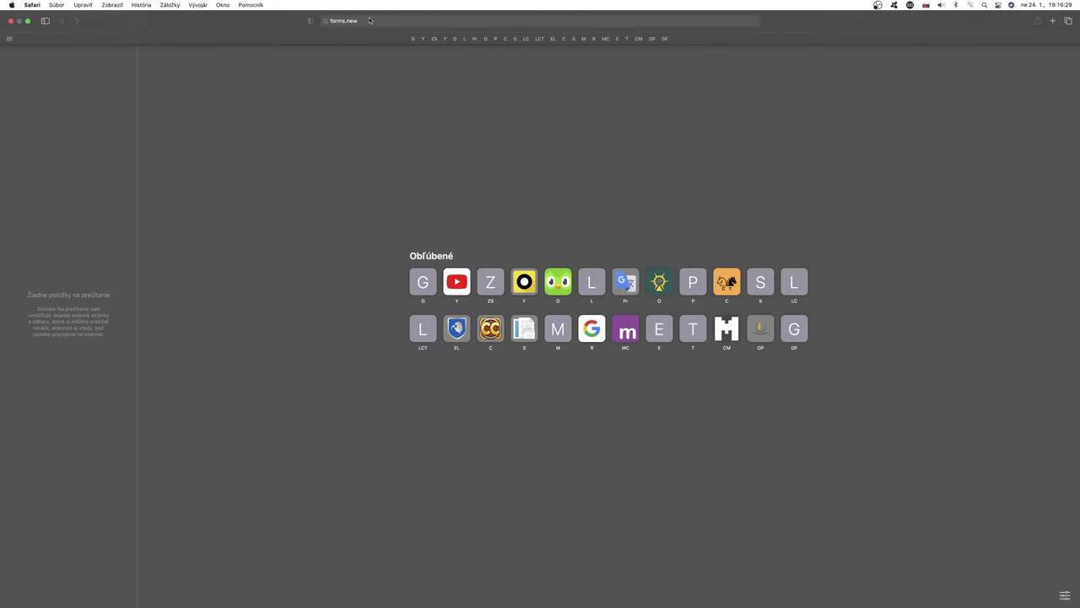
pyautogui.press('super+l')
pyautogui.press('Return')
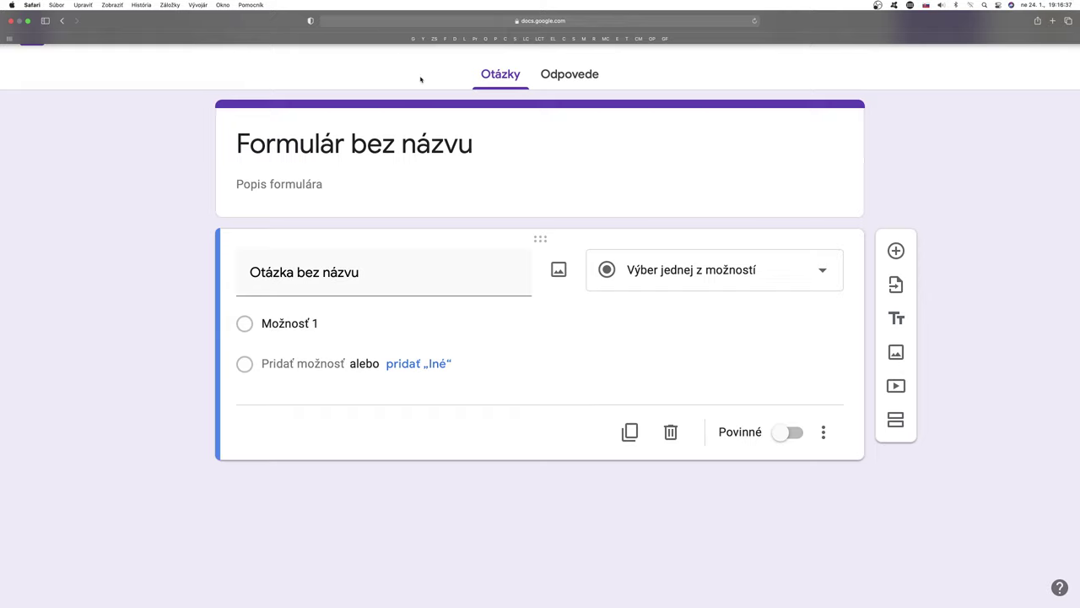
# Replace the heading of the untitled form with "Osobné infromácie"
pyautogui.click(477, 146)
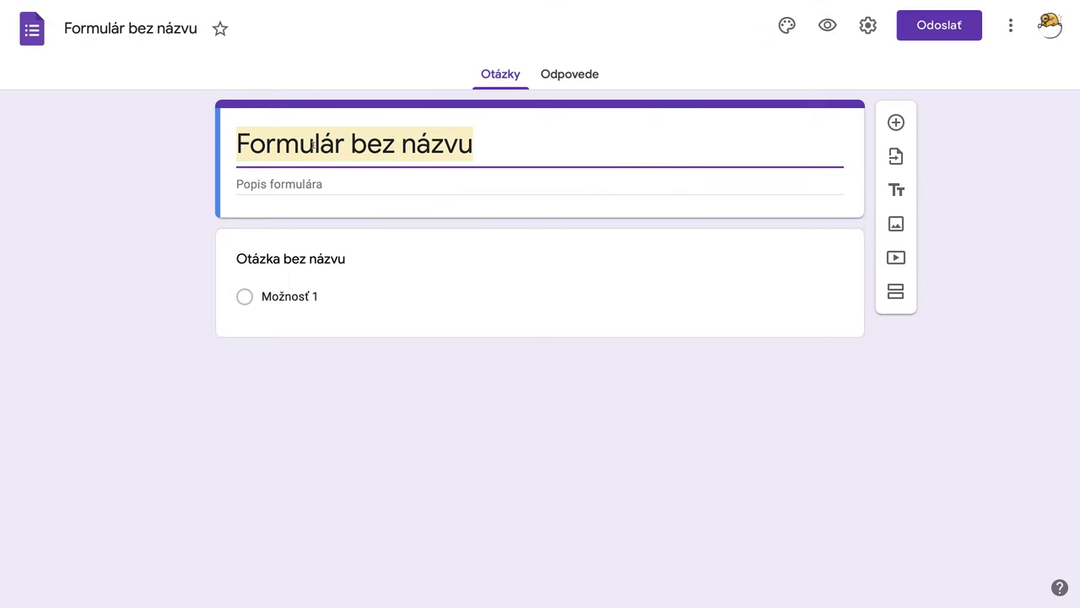
pyautogui.write('O')
pyautogui.press('BackSpace')
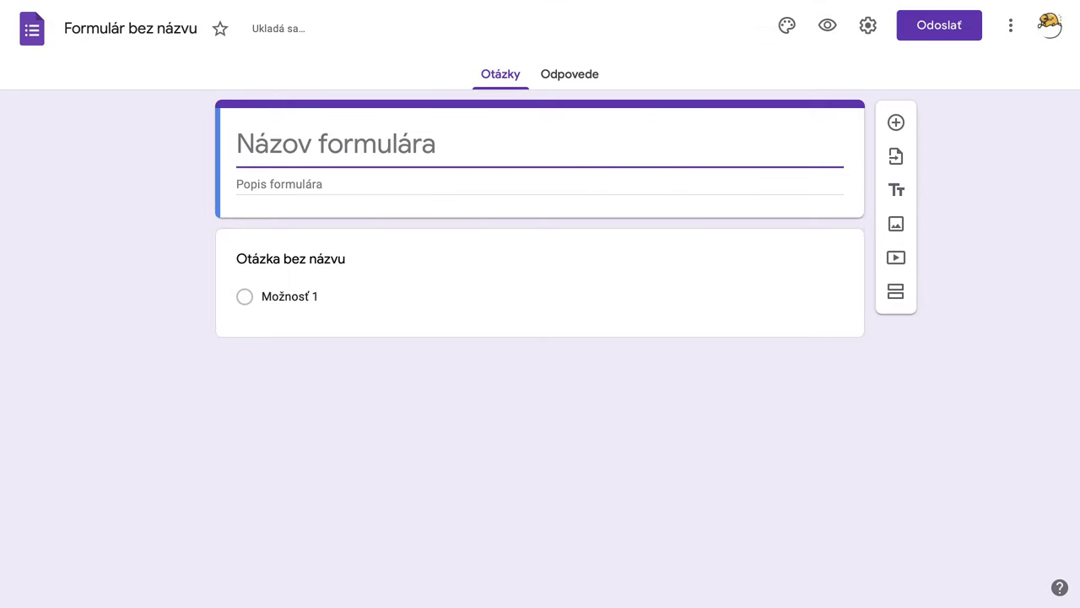
pyautogui.write('Osobn')
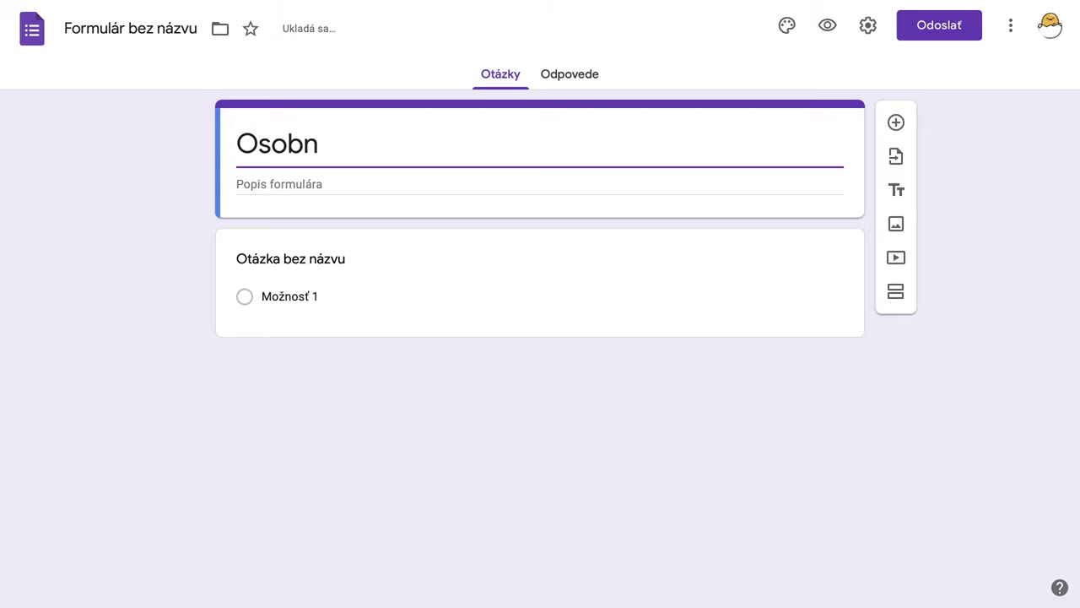
pyautogui.write('é infromácie')
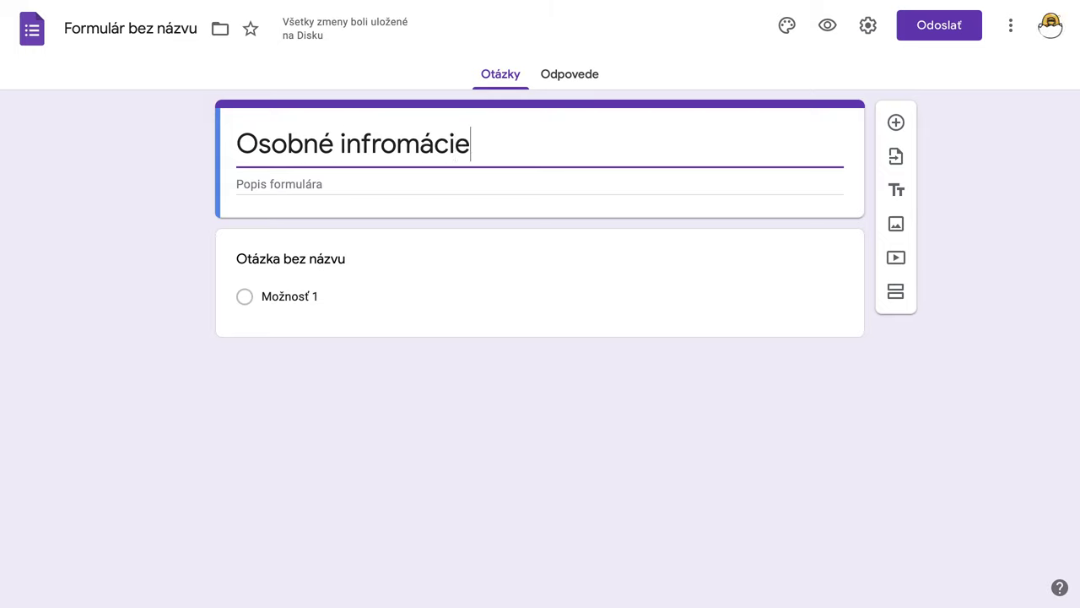
# Rename the form's file as 42, keeping the form heading "Osobné infromácie"
pyautogui.click(135, 28)
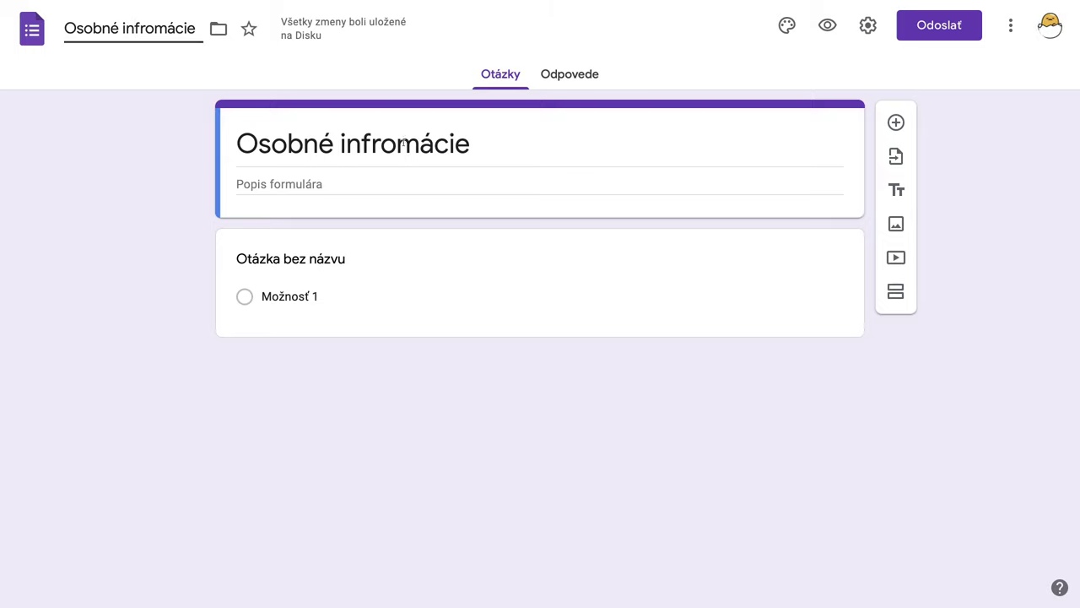
pyautogui.hotkey('shift', 'End')
pyautogui.hotkey('shift', 'Left')
pyautogui.hotkey('shift', 'Left')
pyautogui.hotkey('shift', 'Left')
pyautogui.hotkey('shift', 'Left')
pyautogui.hotkey('shift', 'Left')
pyautogui.hotkey('shift', 'Left')
pyautogui.hotkey('shift', 'Left')
pyautogui.hotkey('shift', 'Left')
pyautogui.hotkey('shift', 'Left')
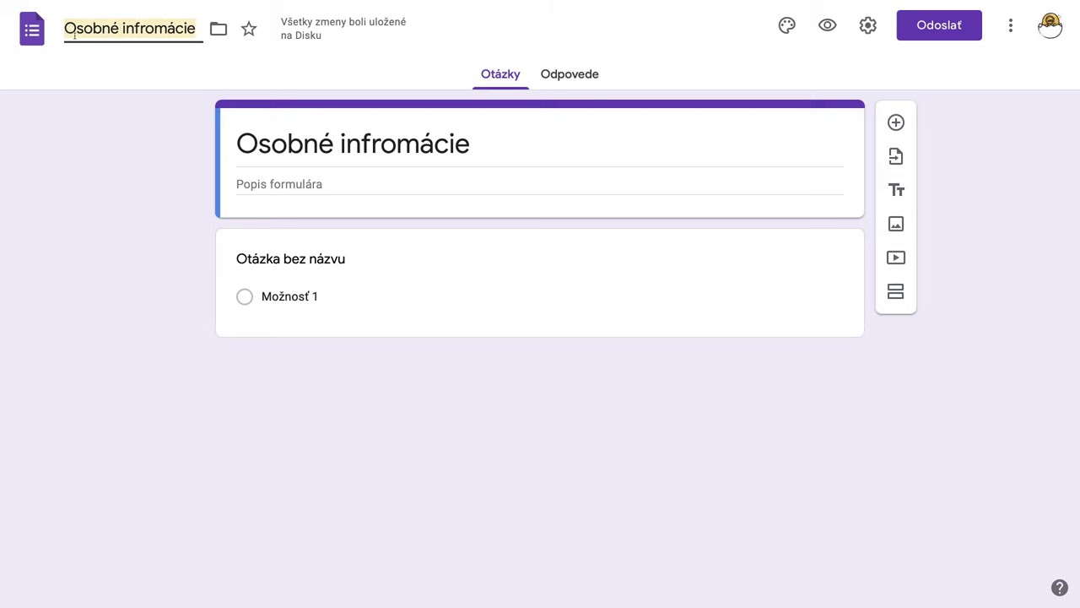
pyautogui.write('42')
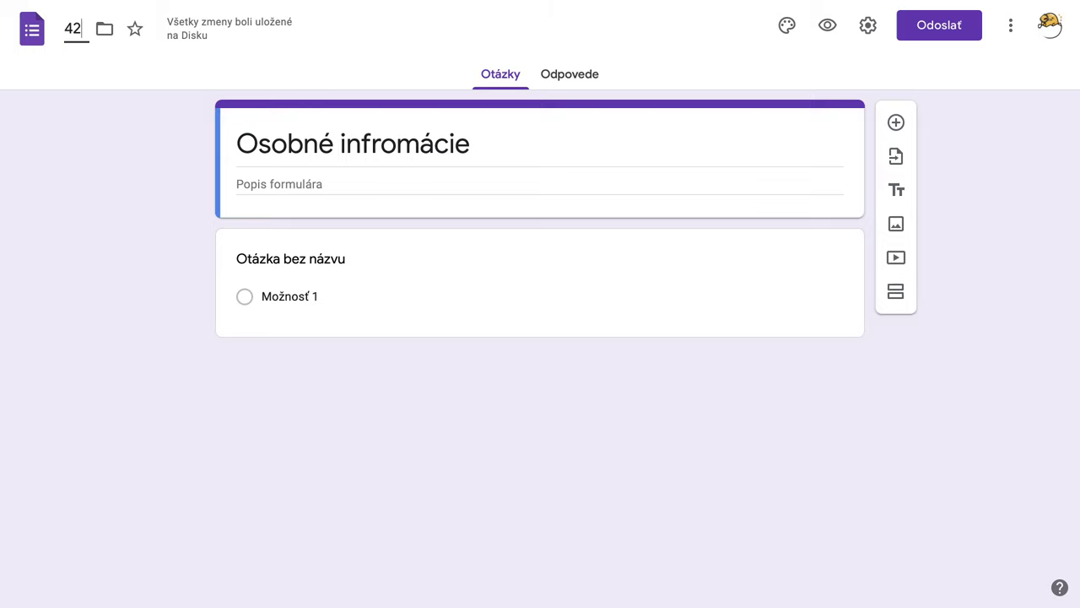
pyautogui.click(114, 144)
# Set the first question to "Ako sa voláš?" with a short answer and make it required
pyautogui.click(326, 258)
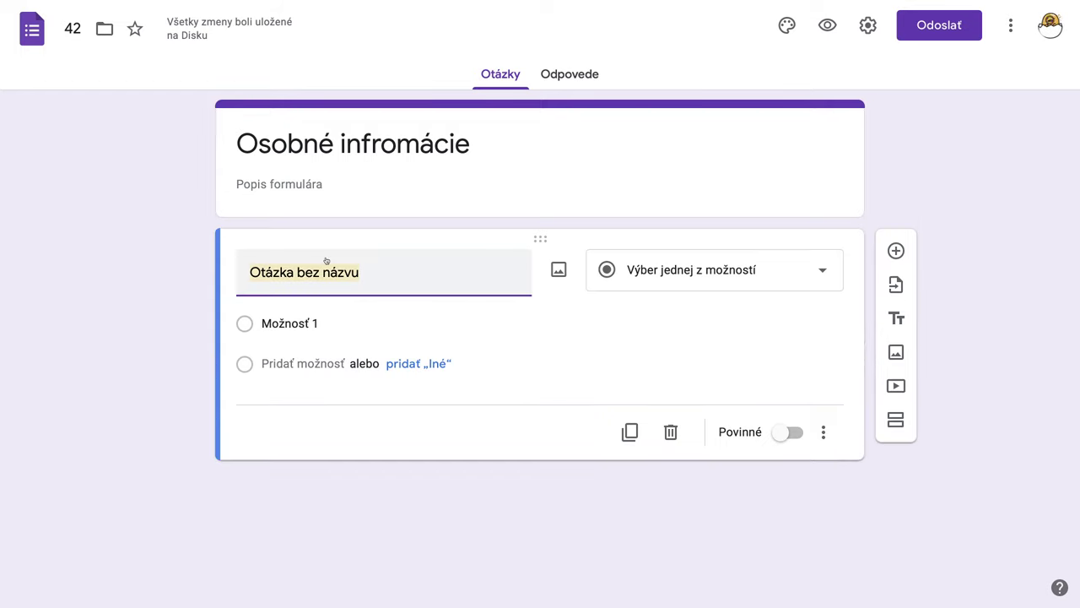
pyautogui.write('Ak osa')
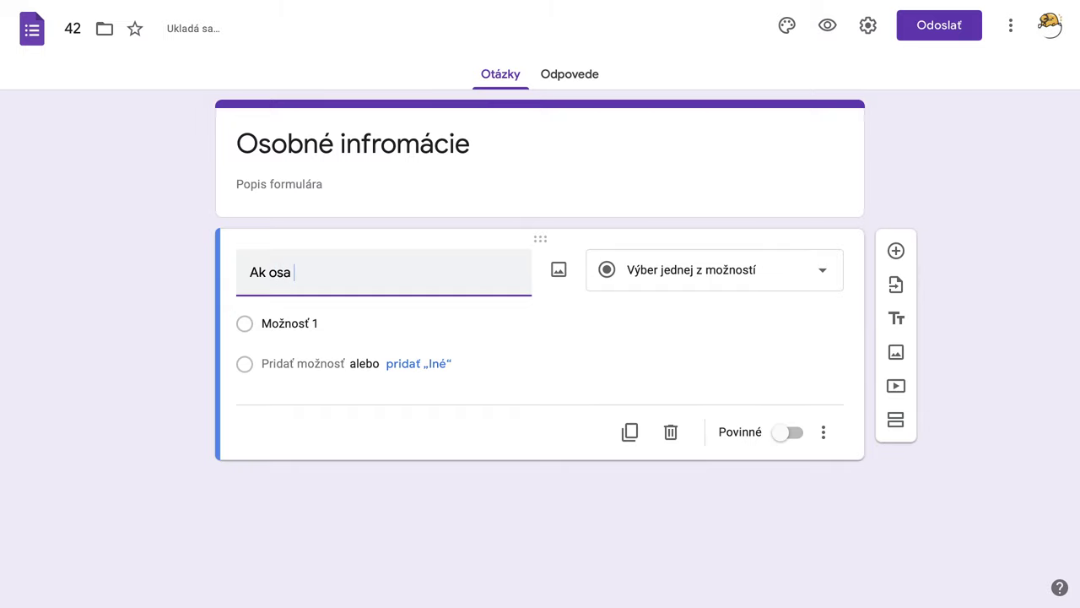
pyautogui.press('BackSpace')
pyautogui.press('BackSpace')
pyautogui.press('BackSpace')
pyautogui.write('o sa voláš?')
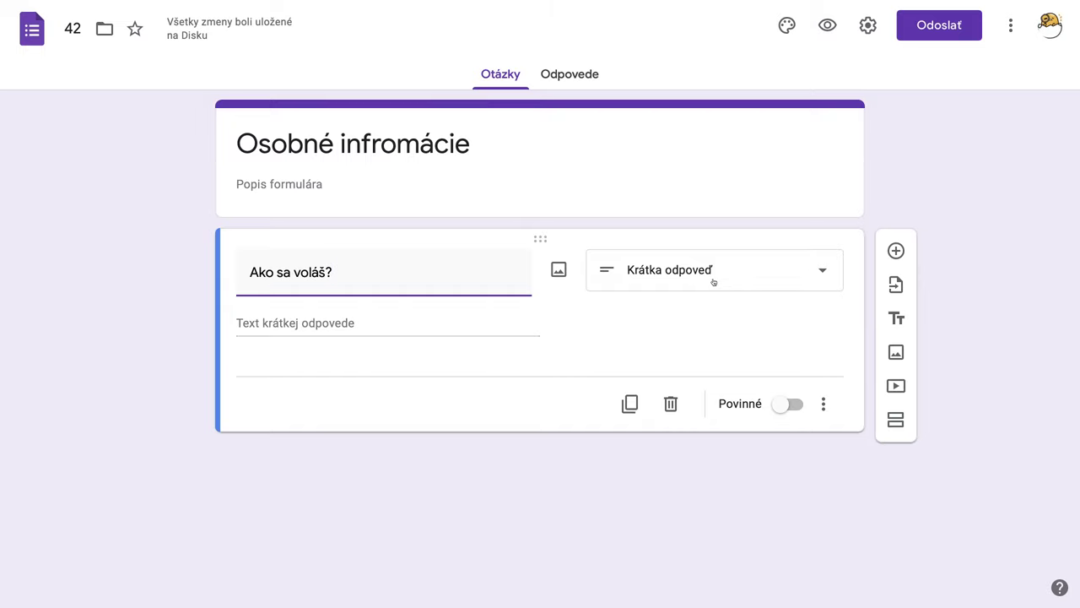
pyautogui.click(793, 405)
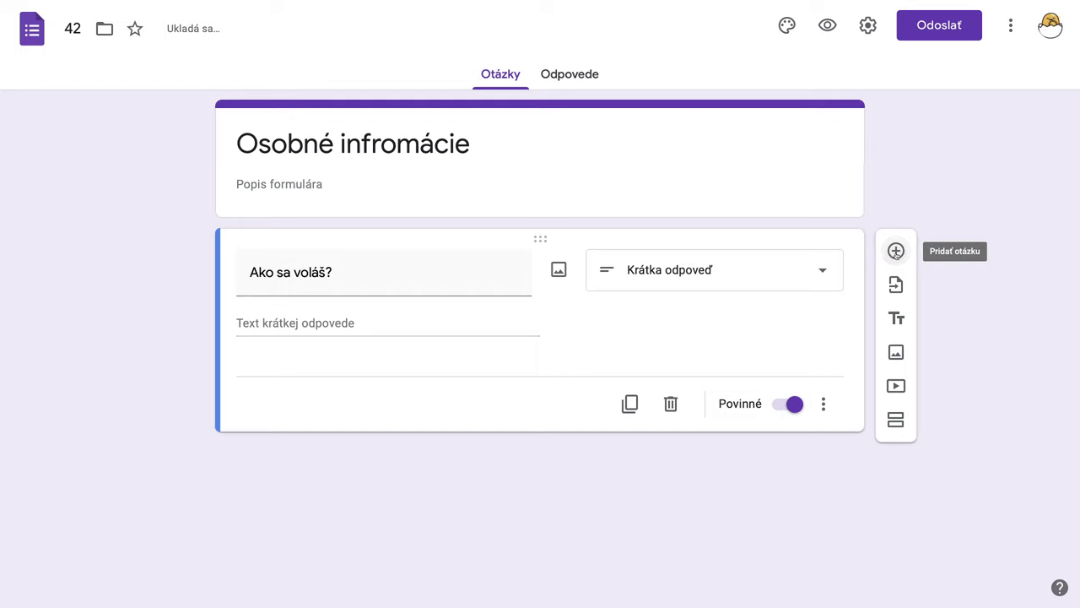
# Add a second question, "Napíš niekoľko viet o sebe?", with a paragraph answer
pyautogui.click(898, 255)
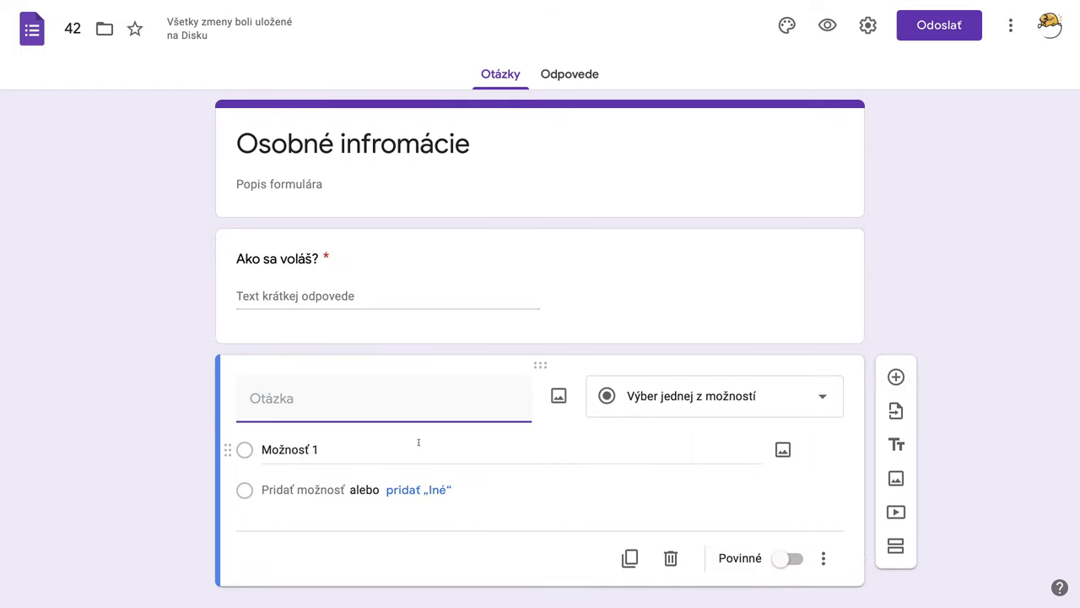
pyautogui.write('Napíš')
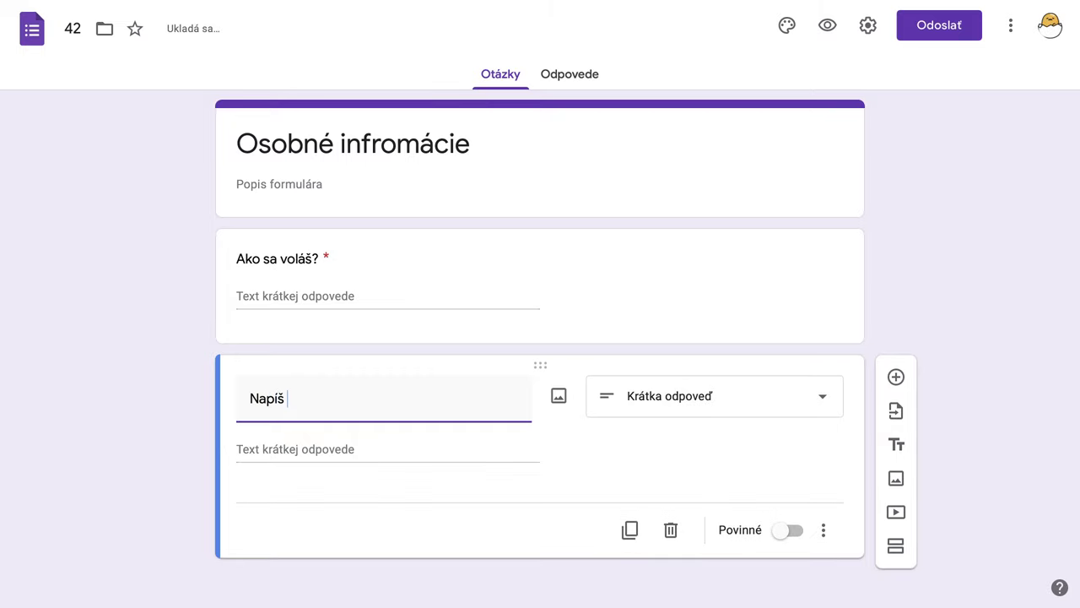
pyautogui.write(' niekoľk')
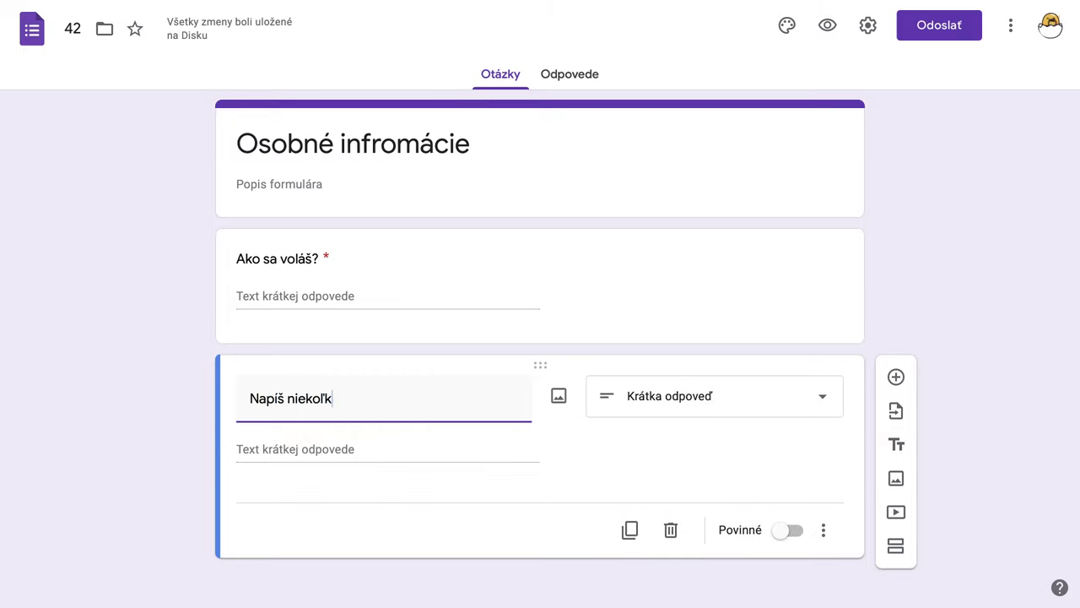
pyautogui.write('o viet o sebe')
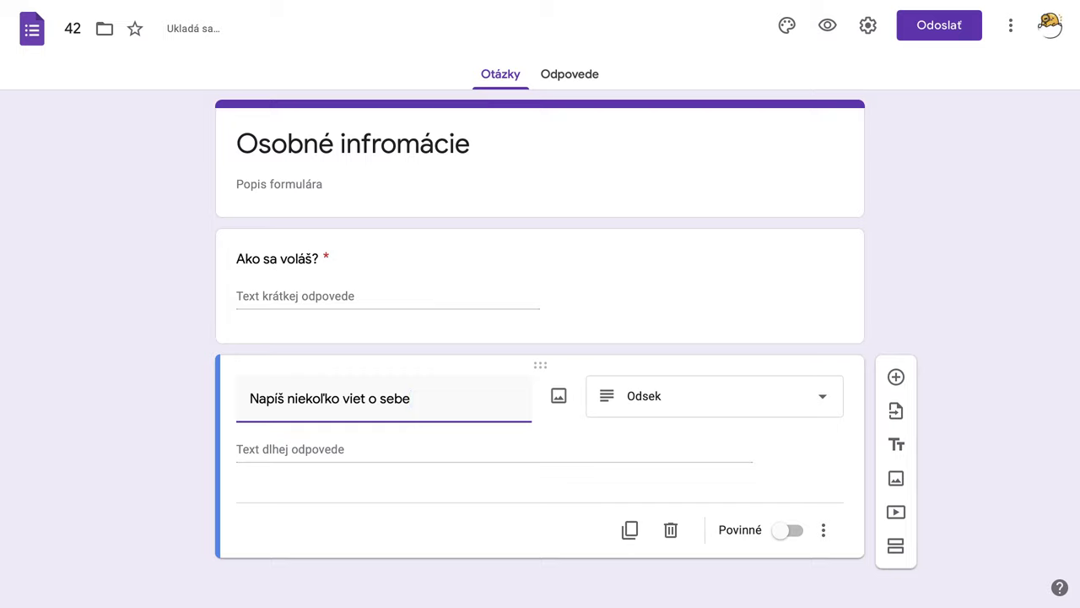
pyautogui.write('?')
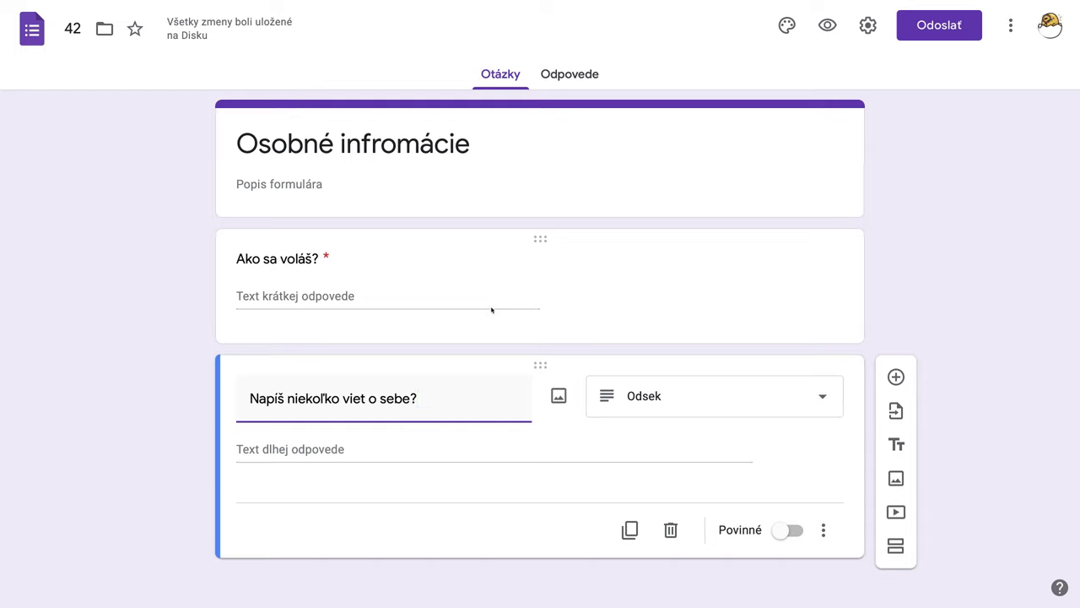
# Add a third question, "Koľko máš rokov?", as a multiple-choice question
pyautogui.click(896, 376)
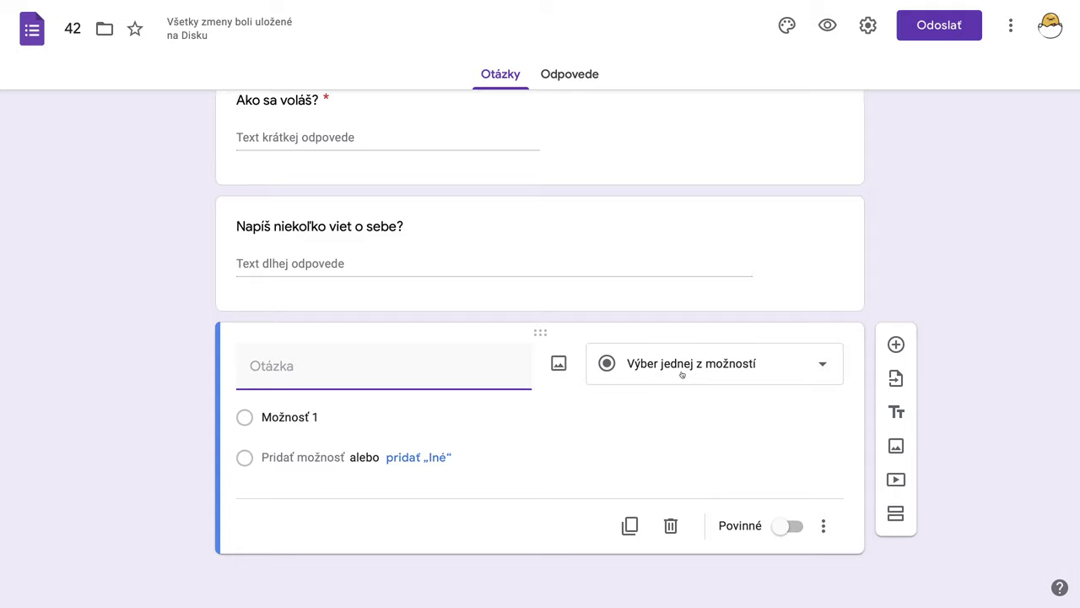
pyautogui.write('Koľ')
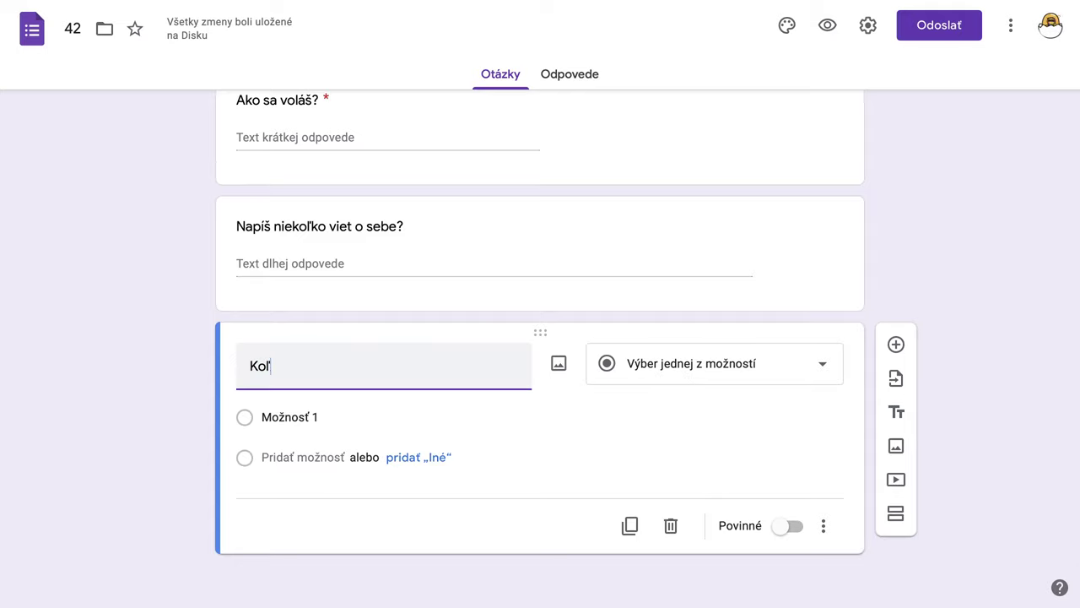
pyautogui.write('ko máš ')
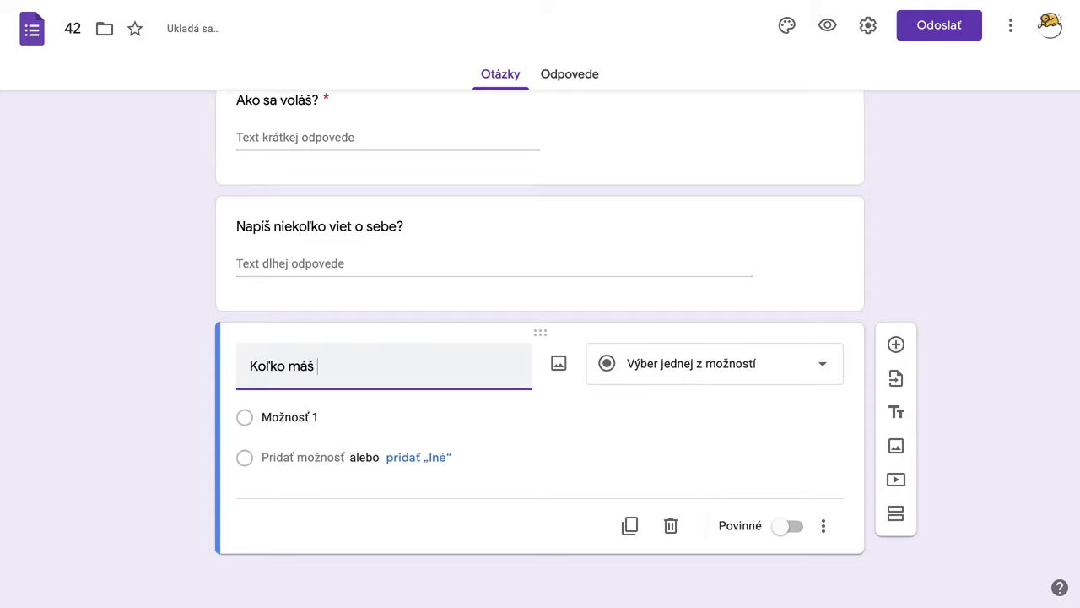
pyautogui.write('rokov?')
# Give the age question the options "1 - 20" and "21 - 50" plus an "Iné" (other) option
pyautogui.click(278, 417)
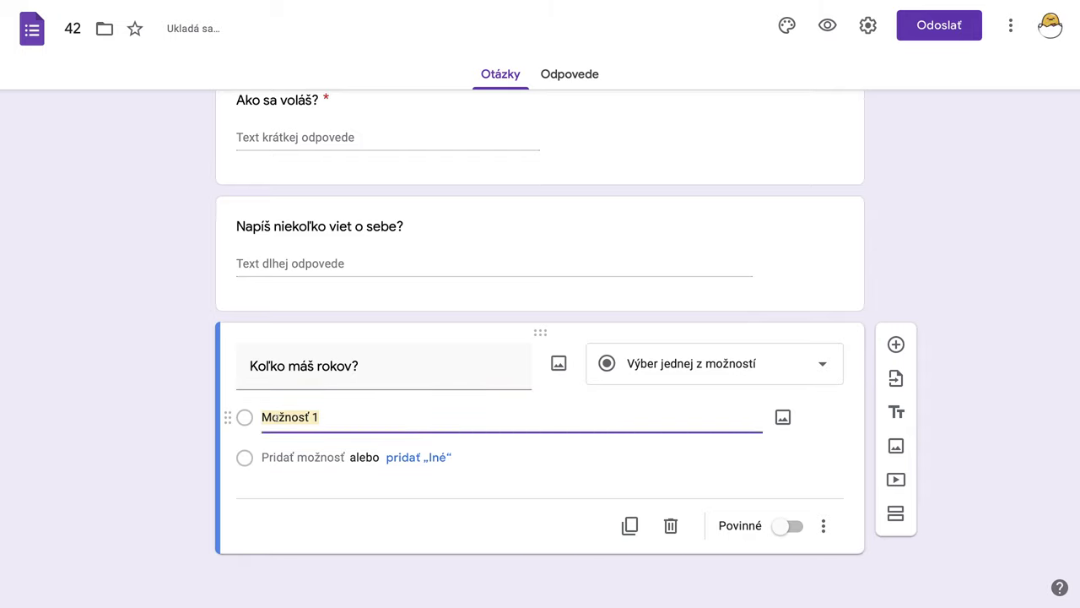
pyautogui.write('1 -')
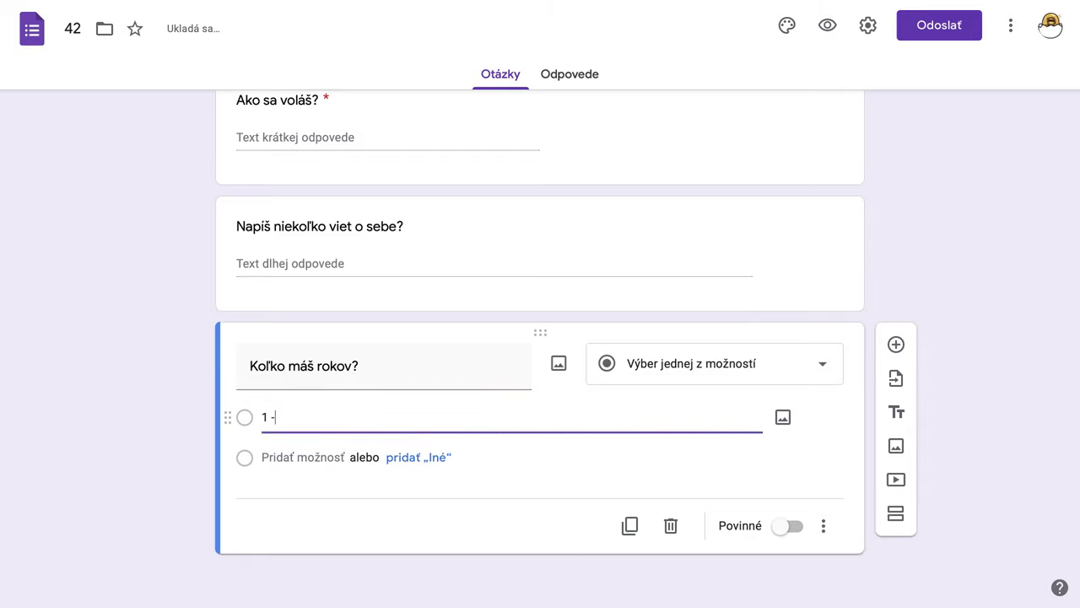
pyautogui.write(' 20')
pyautogui.press('Return')
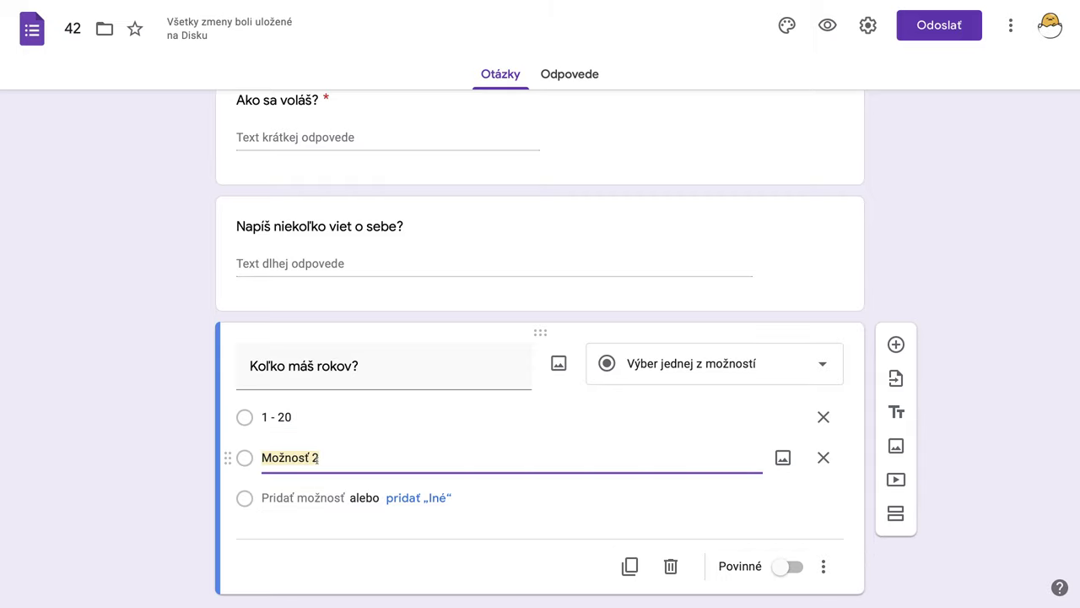
pyautogui.write('21 -')
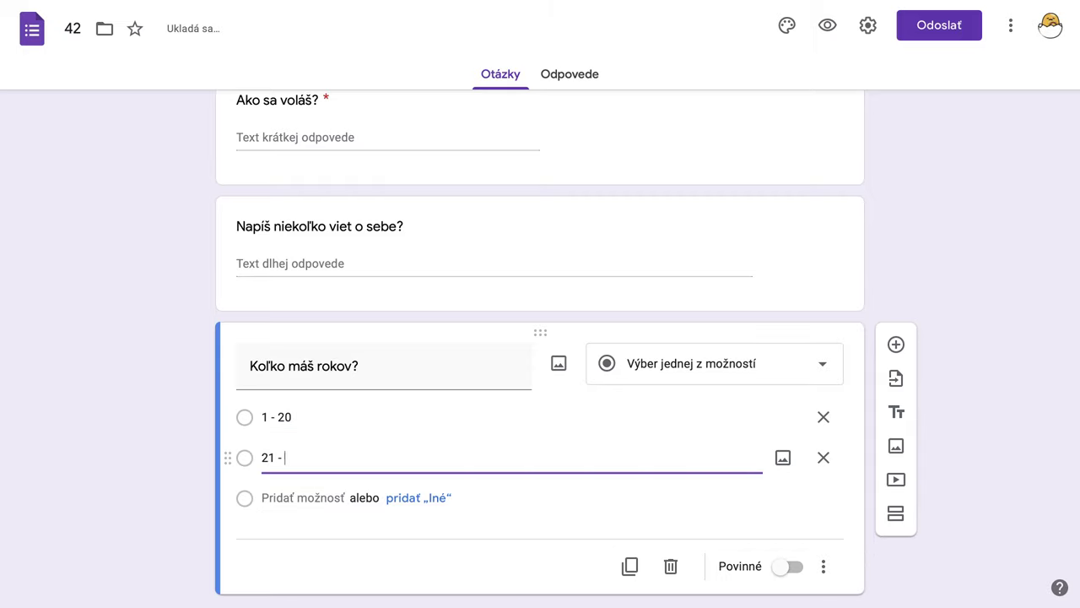
pyautogui.write(' 50')
pyautogui.click(422, 500)
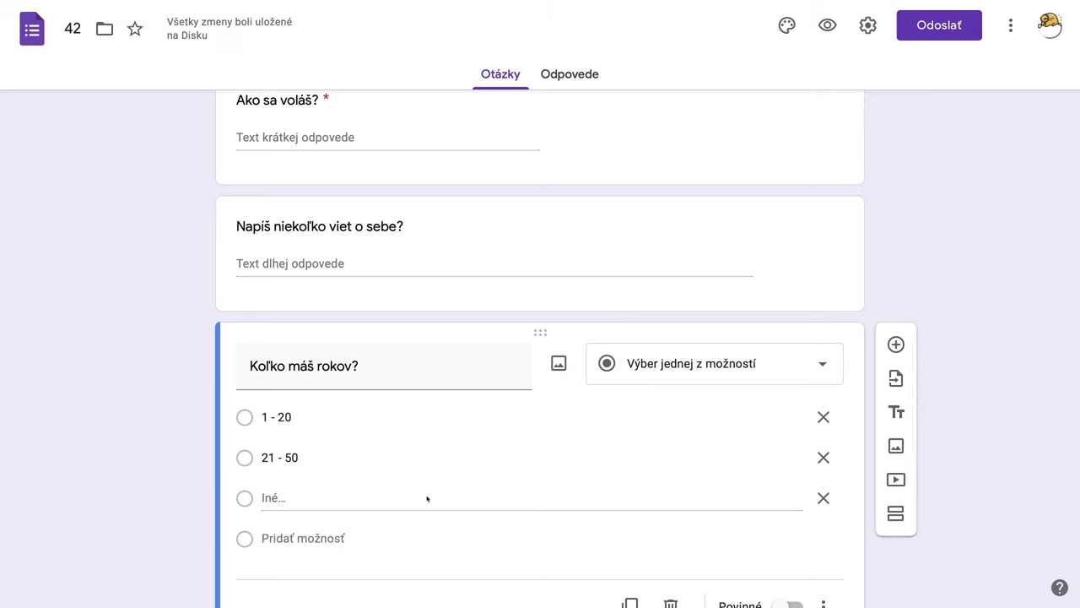
# Add a fourth question, "Aké sú tvoje koníčky?", with checkboxes as its answer type
pyautogui.scroll(-2, 429, 501)
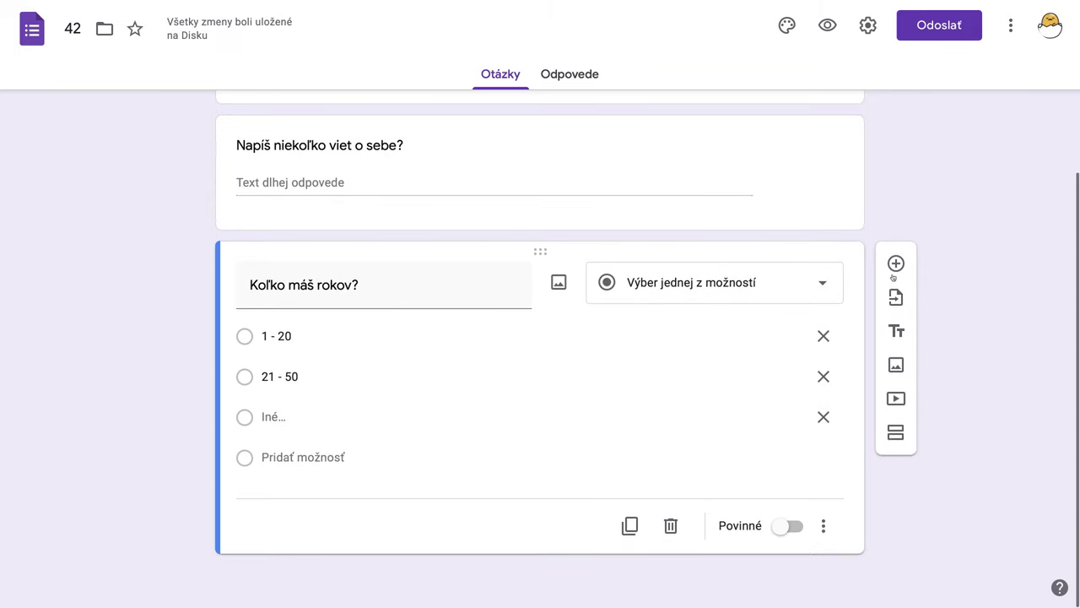
pyautogui.click(895, 265)
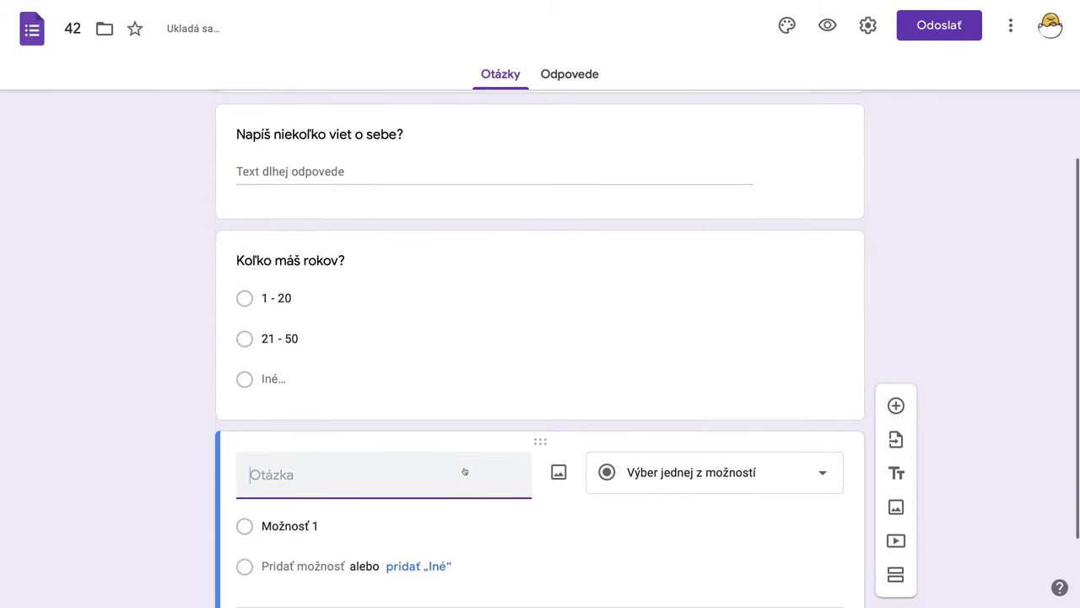
pyautogui.write('A')
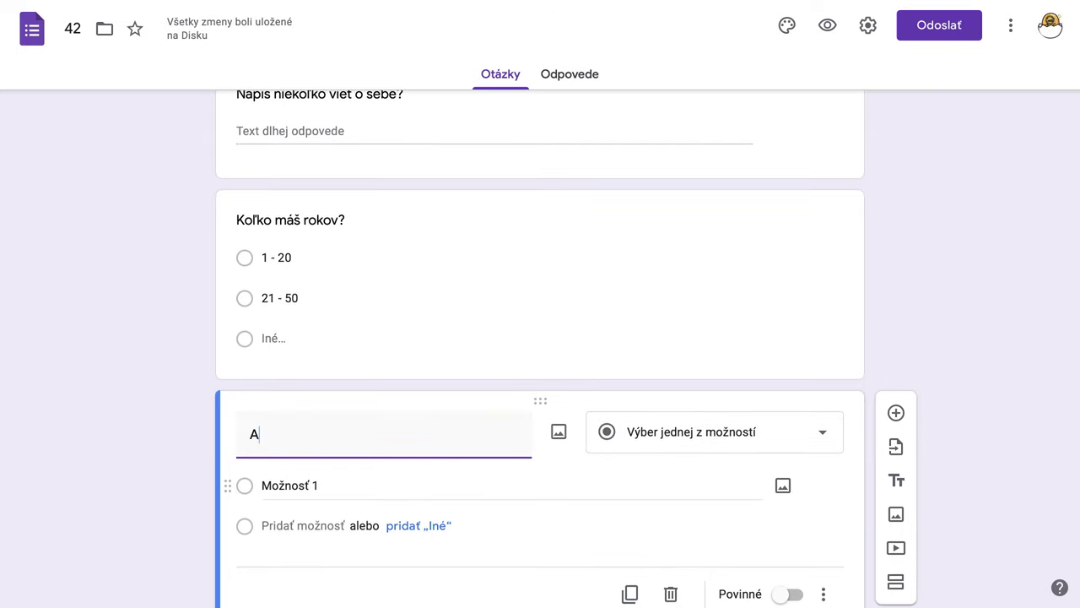
pyautogui.write('ké s')
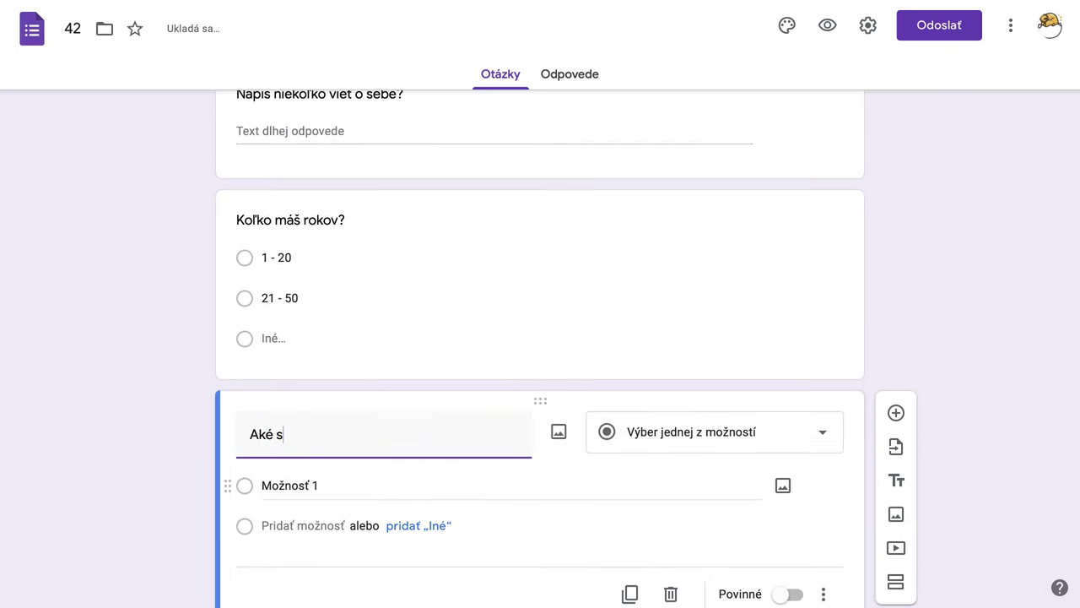
pyautogui.write('ú tvoje kon')
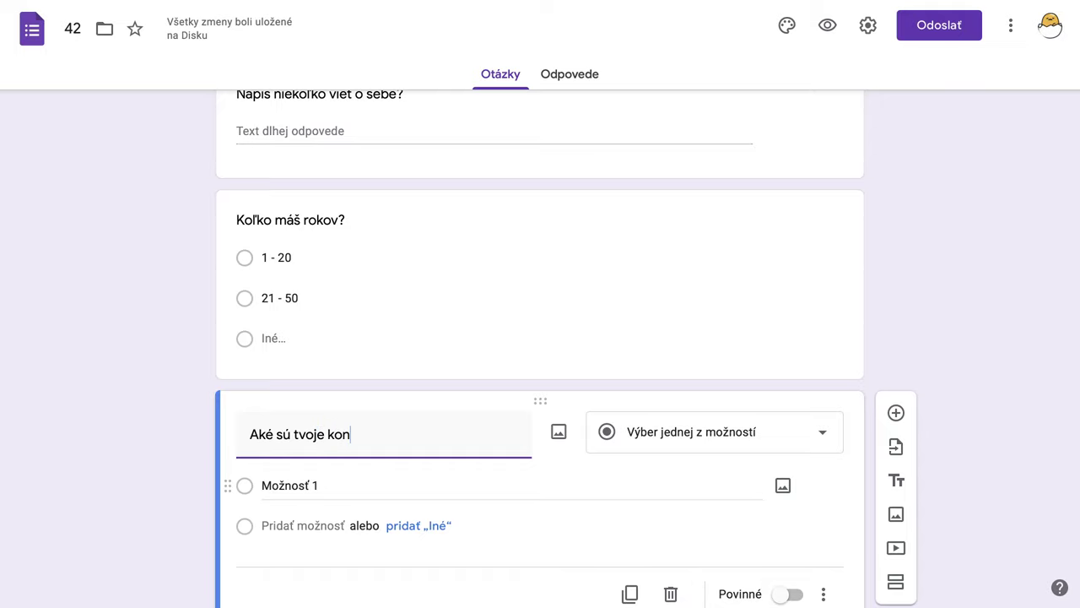
pyautogui.write('íčky?')
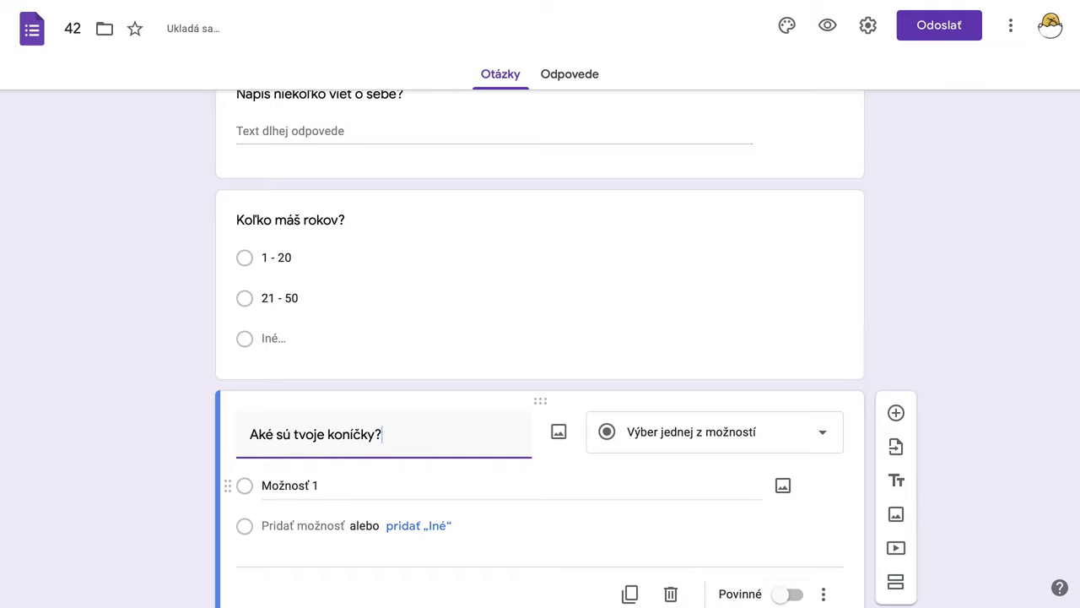
pyautogui.click(714, 441)
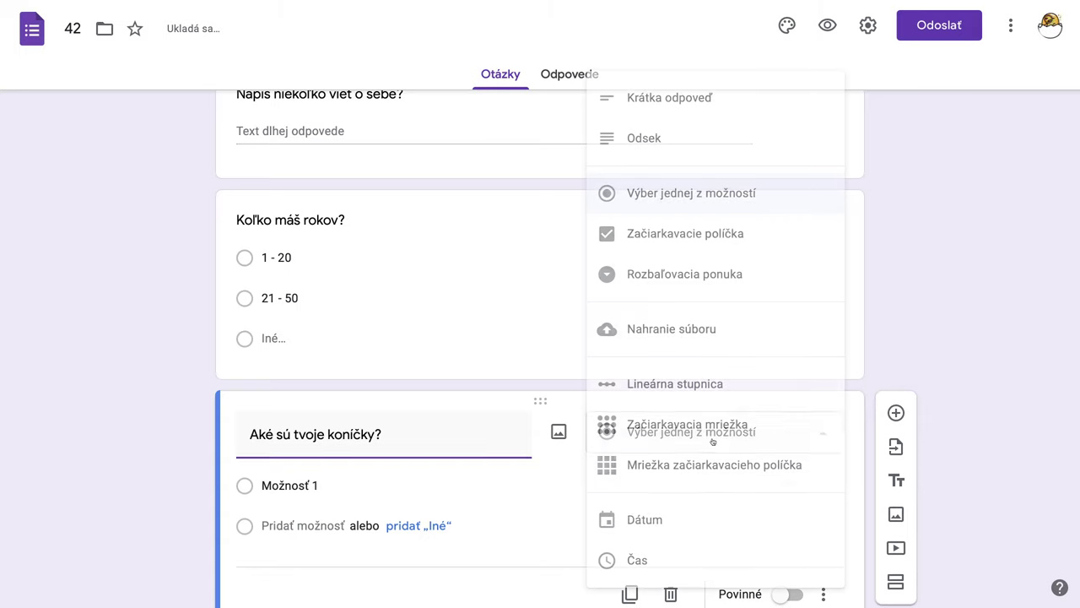
pyautogui.click(684, 236)
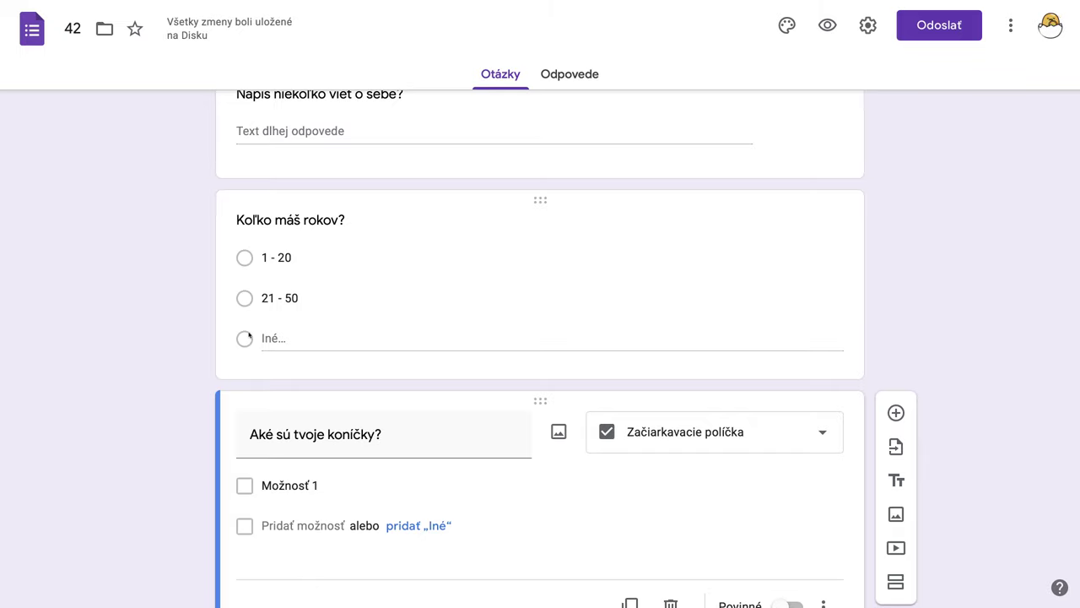
pyautogui.click(824, 436)
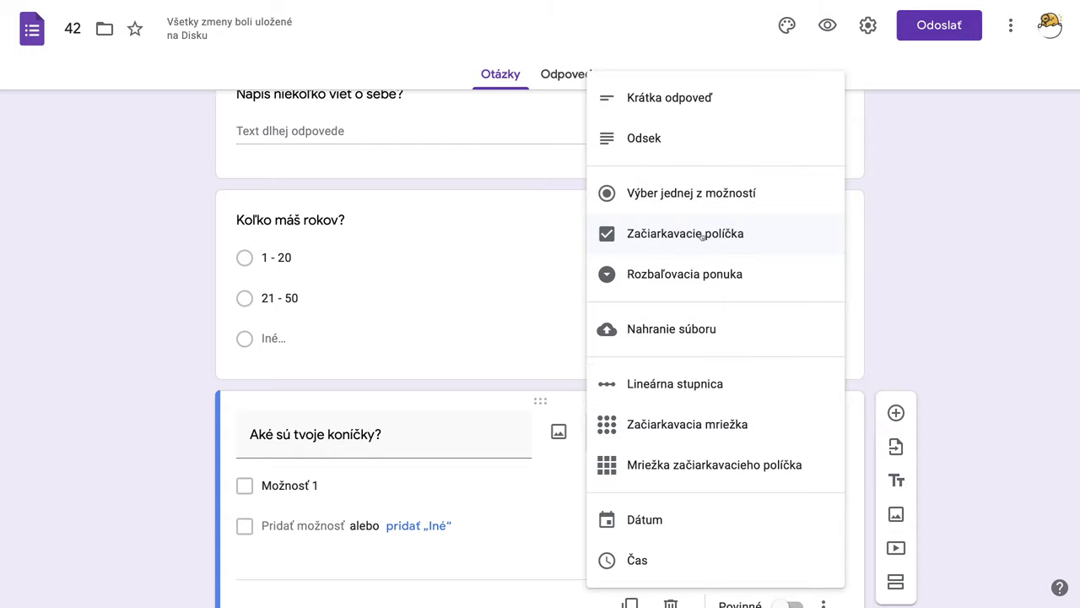
pyautogui.click(535, 514)
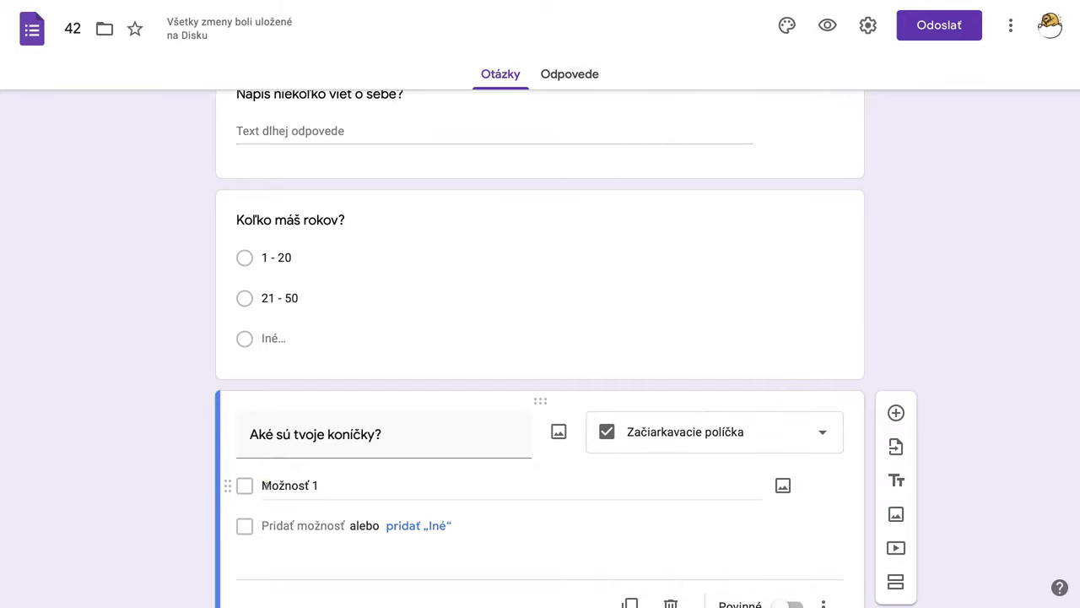
# Give the hobbies question the options "Knihy" and "Youtube - tvorba videí"
pyautogui.click(263, 485)
pyautogui.write('Knihy')
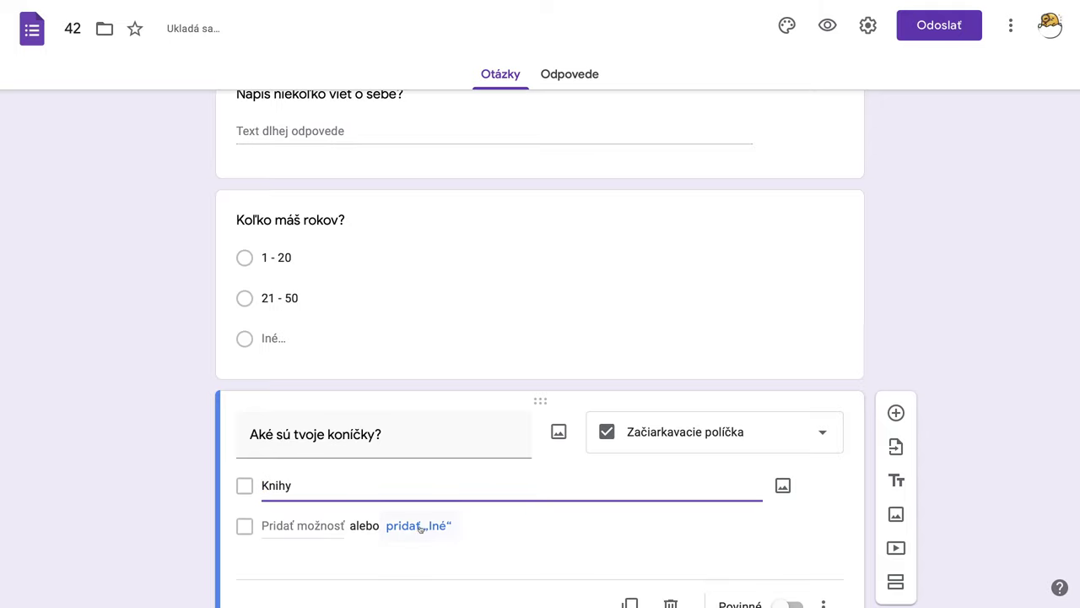
pyautogui.click(286, 525)
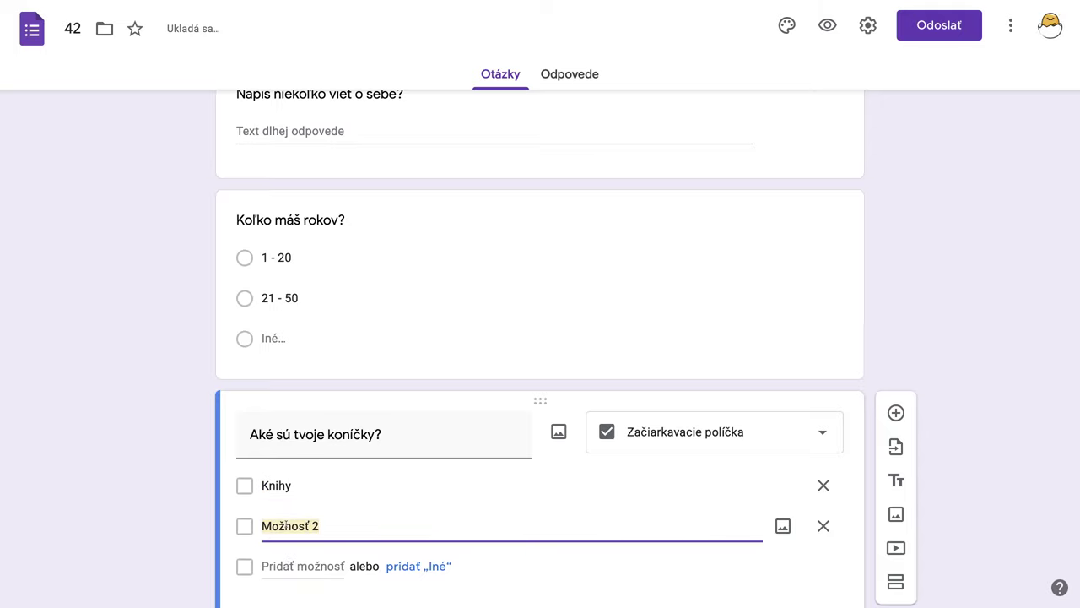
pyautogui.write('Y')
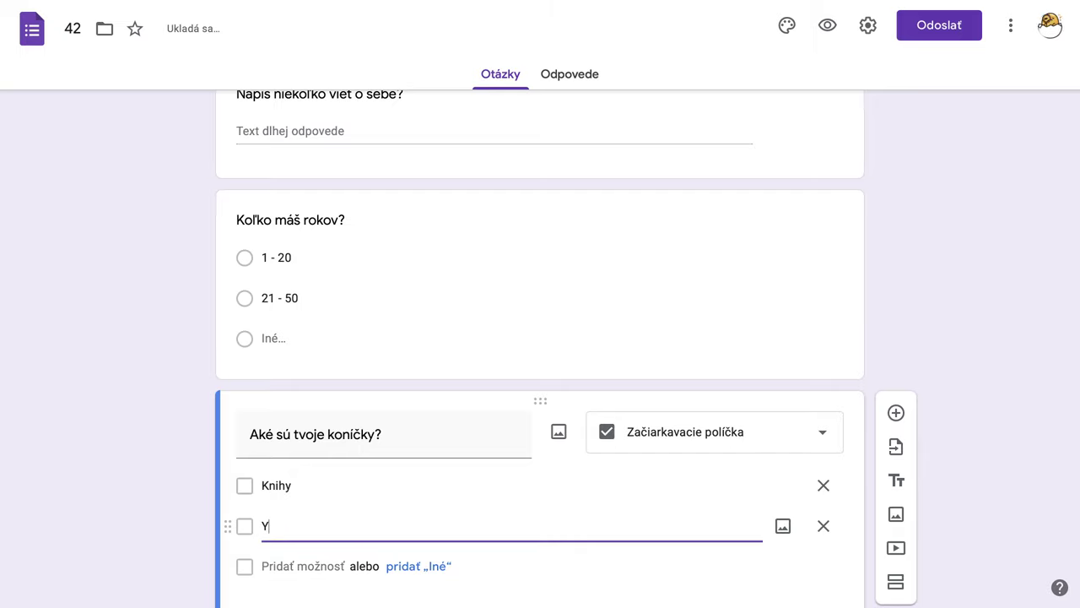
pyautogui.press('BackSpace')
pyautogui.write('Xo')
pyautogui.write('utube')
pyautogui.click(268, 526)
pyautogui.press('BackSpace')
pyautogui.write('Y')
pyautogui.scroll(-1, 367, 502)
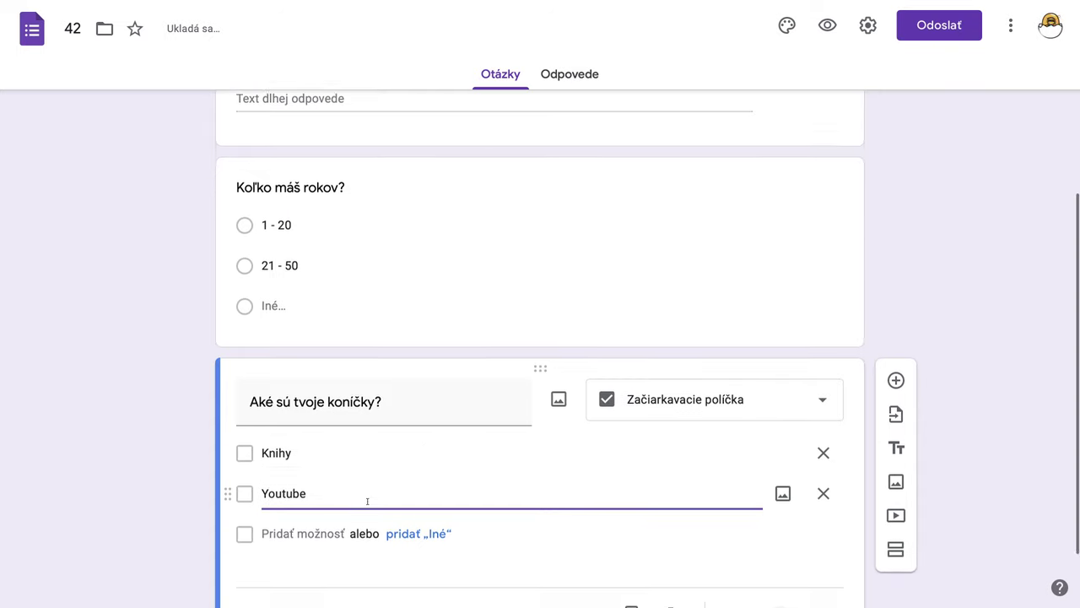
pyautogui.write('tvor')
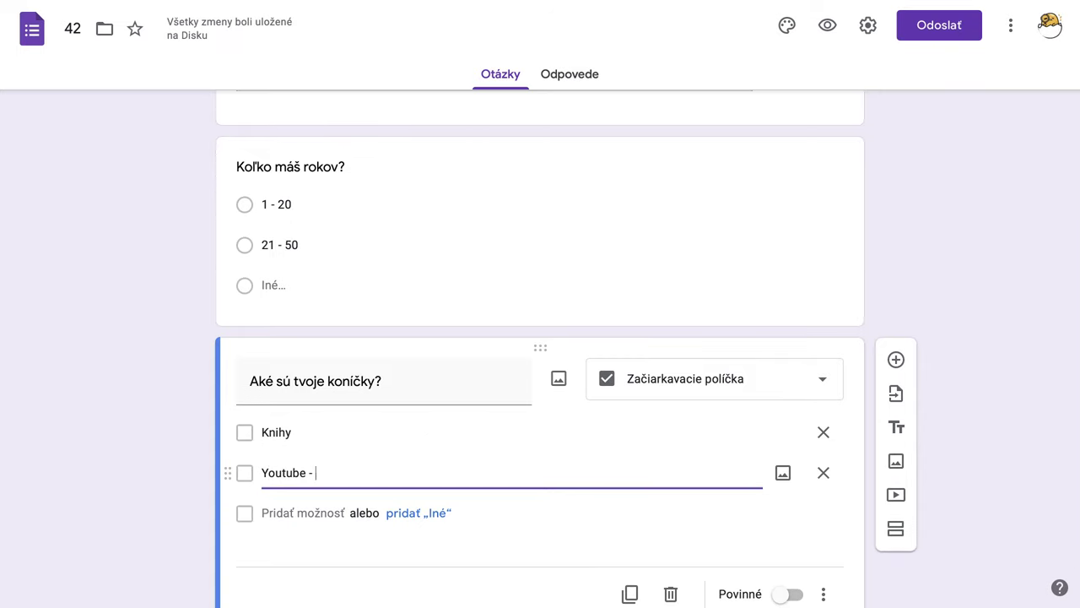
pyautogui.write('ba ')
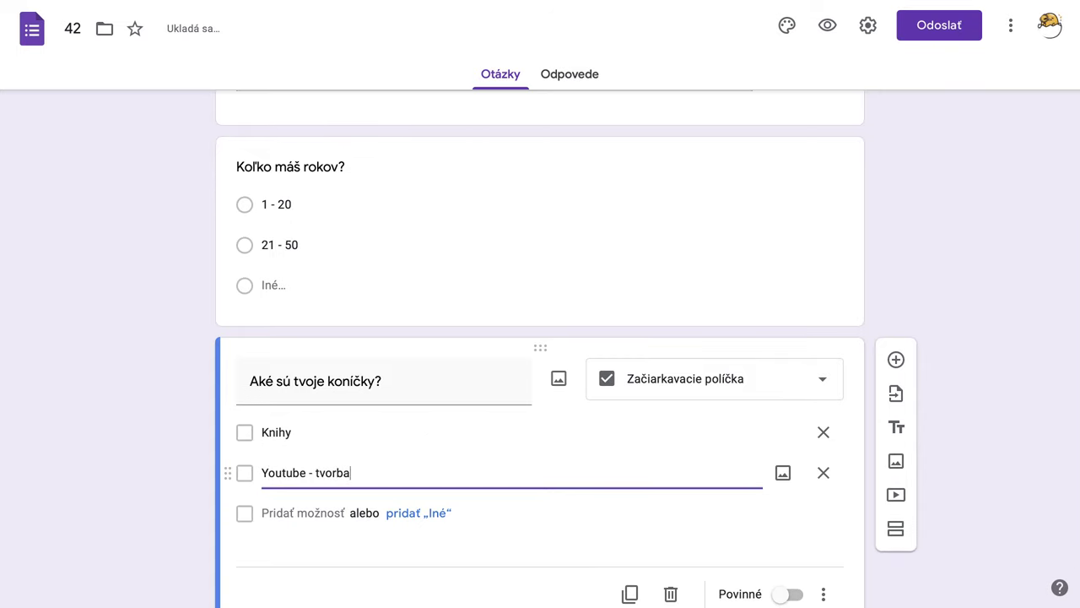
pyautogui.write('videí')
# Add "Programovanie" and an "Iné" (other) choice to the hobbies question's options
pyautogui.click(304, 515)
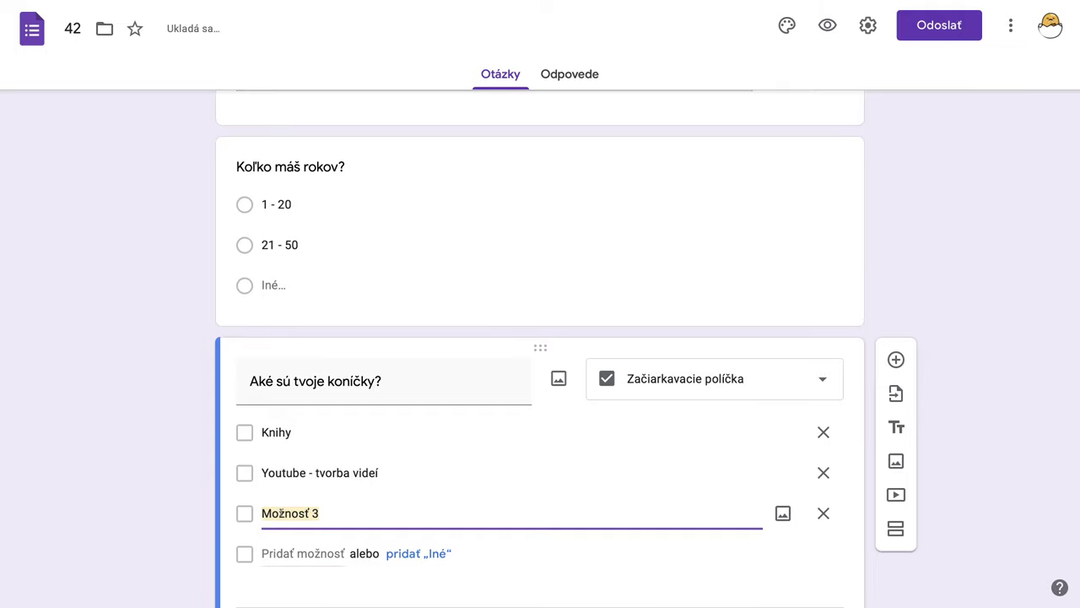
pyautogui.write('Progr')
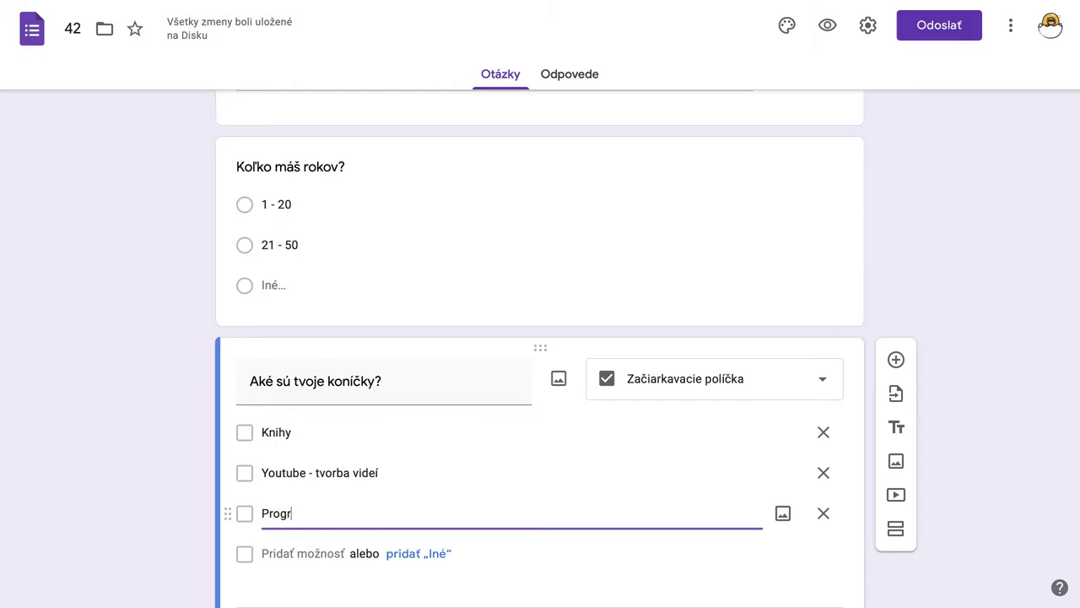
pyautogui.write('amov')
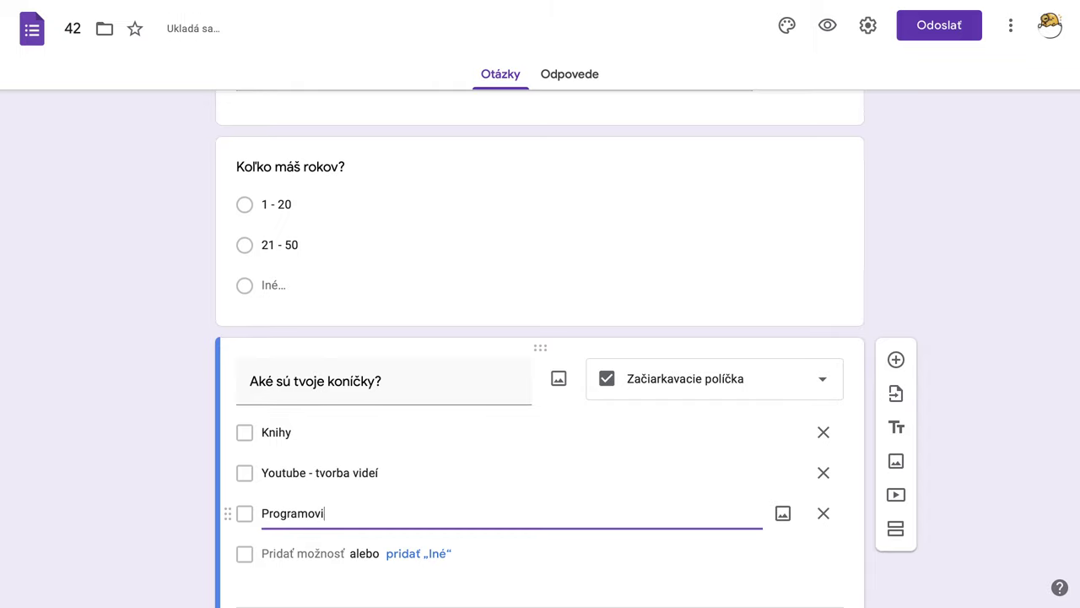
pyautogui.write('anie')
pyautogui.scroll(-1, 363, 523)
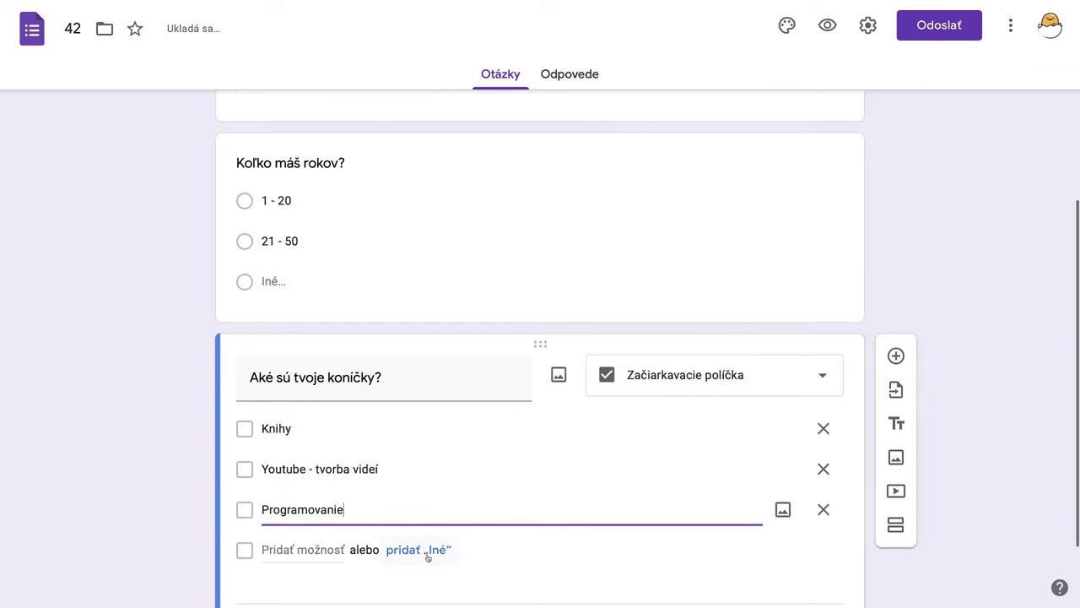
pyautogui.click(427, 550)
pyautogui.scroll(-1, 523, 501)
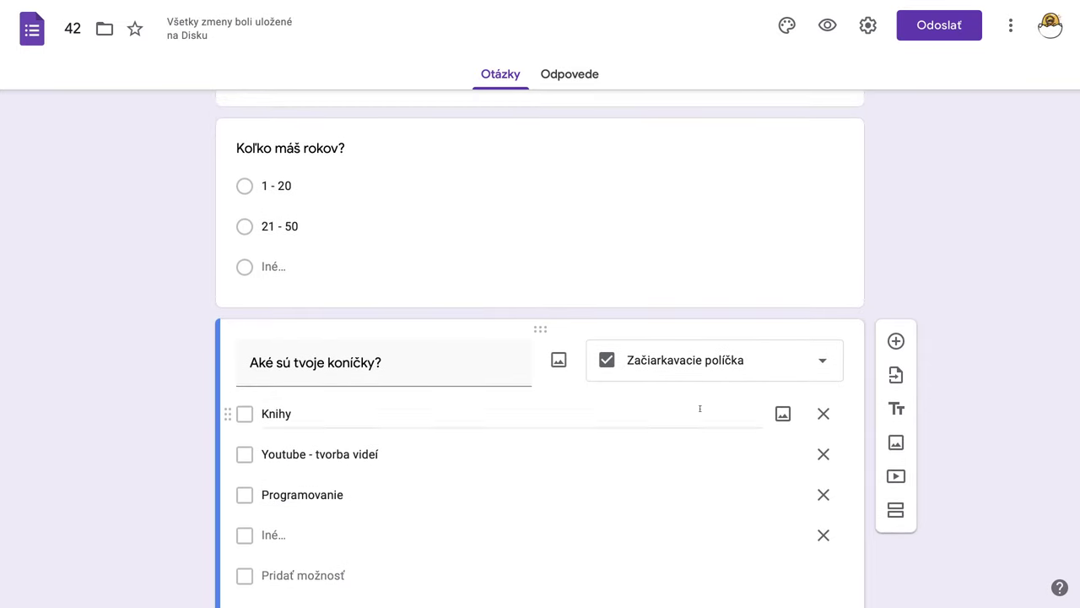
# Preview the form and fill in a name in the first question, leaving the paragraph answer empty
pyautogui.click(828, 25)
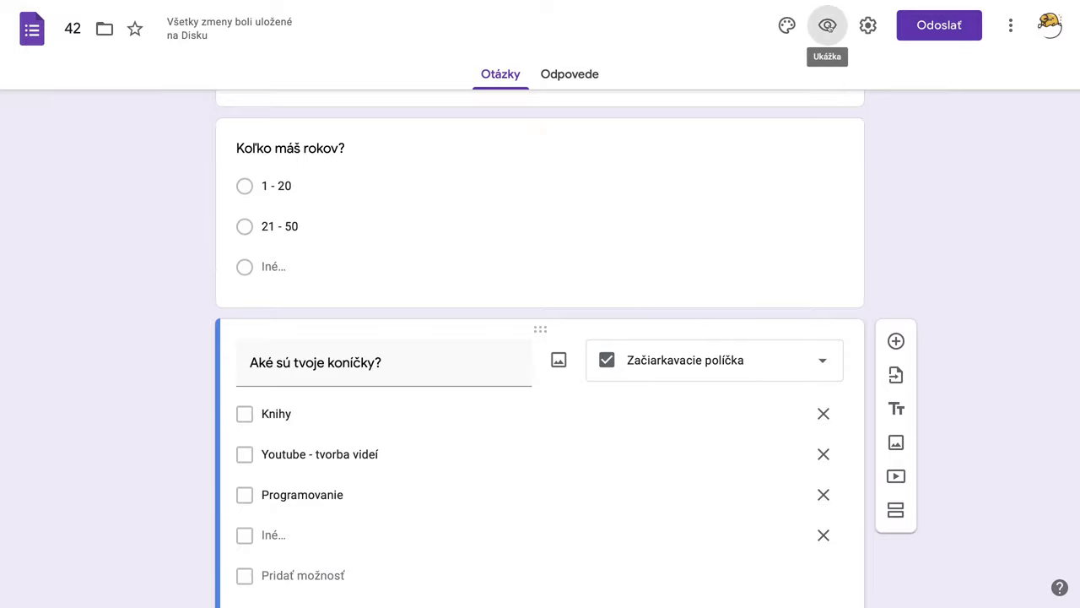
pyautogui.click(310, 204)
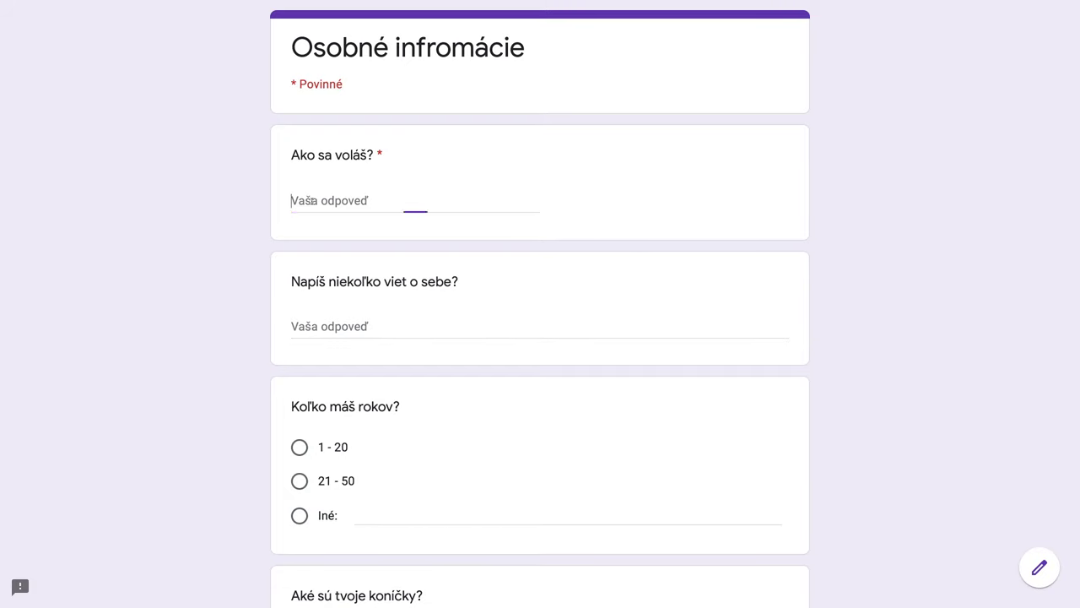
pyautogui.write('JP')
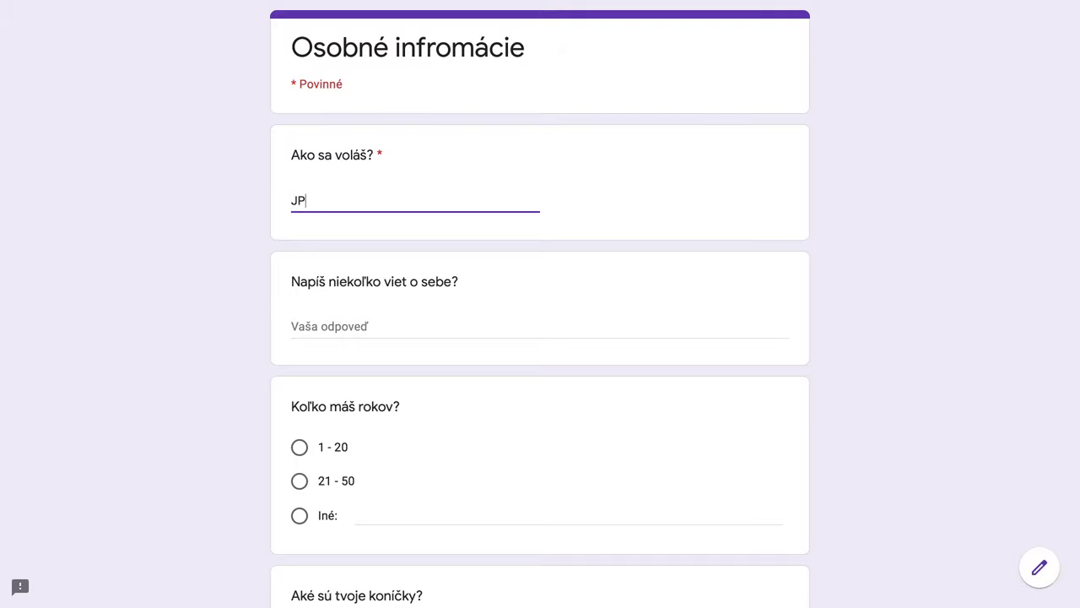
pyautogui.click(334, 327)
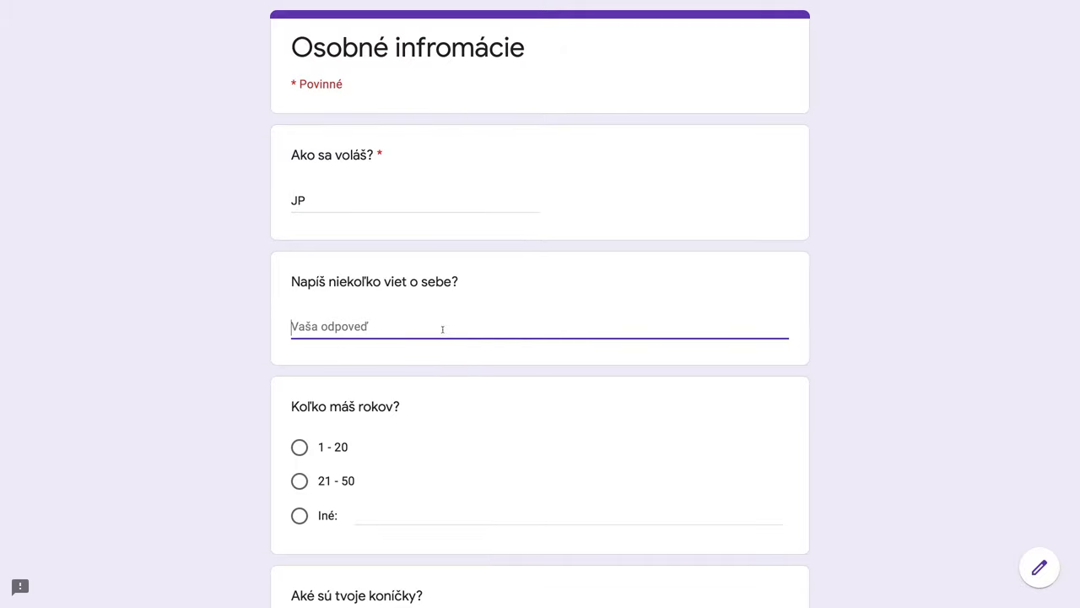
pyautogui.click(403, 201)
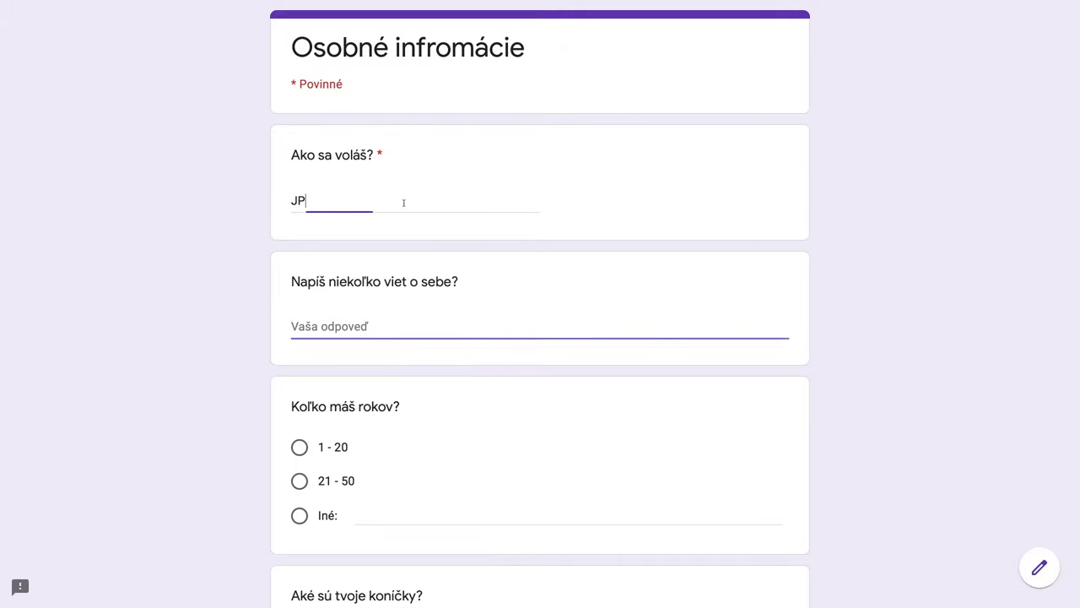
pyautogui.click(422, 324)
# Try out the age question's single choice by selecting "1 - 20", "21 - 50" and "Iné" in turn
pyautogui.scroll(-1, 483, 355)
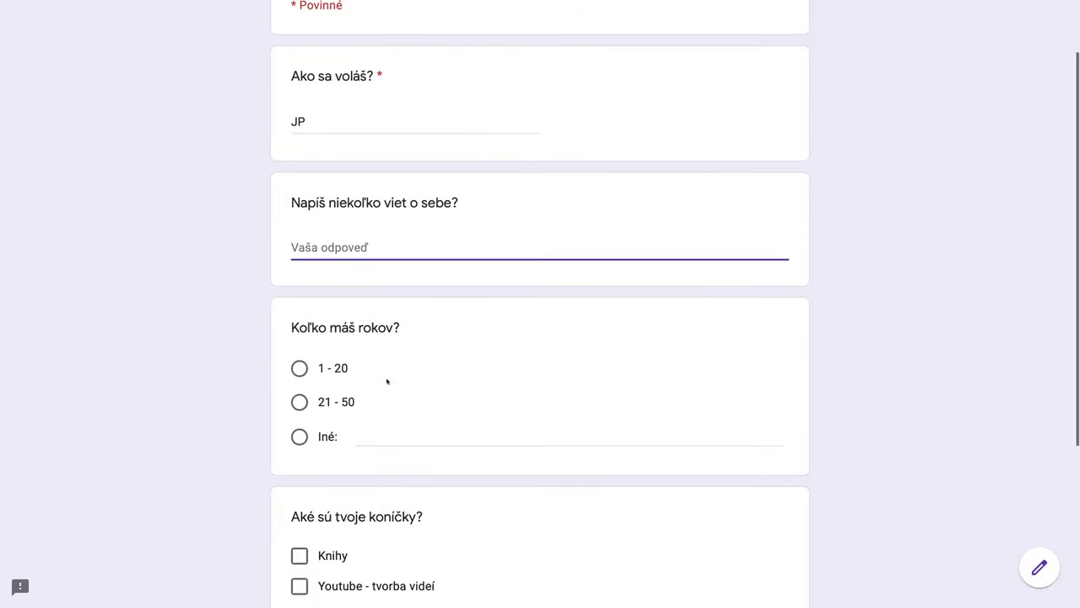
pyautogui.click(300, 365)
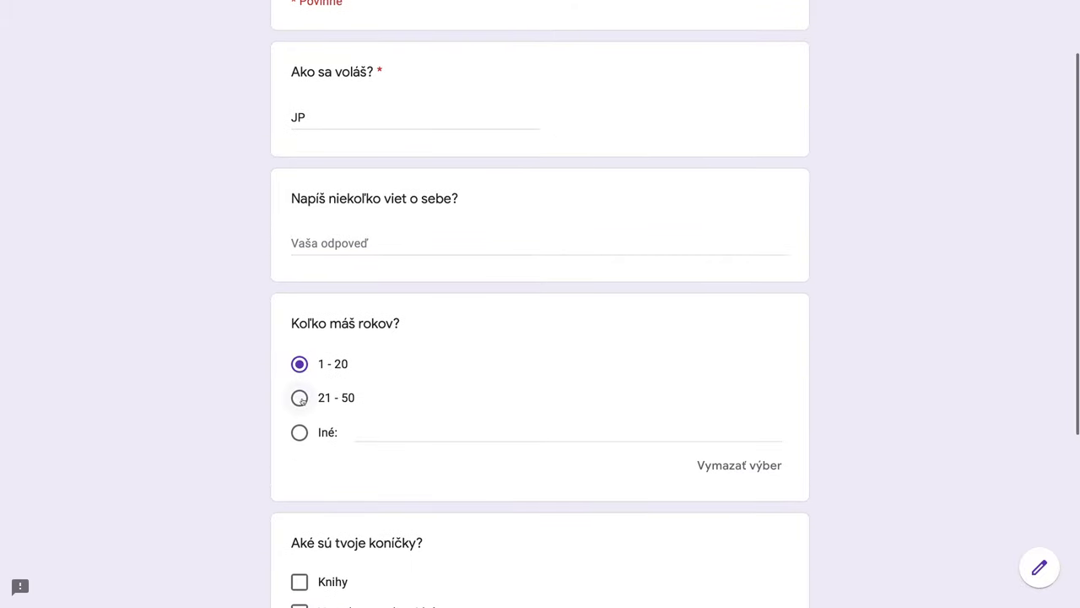
pyautogui.click(301, 400)
pyautogui.click(300, 433)
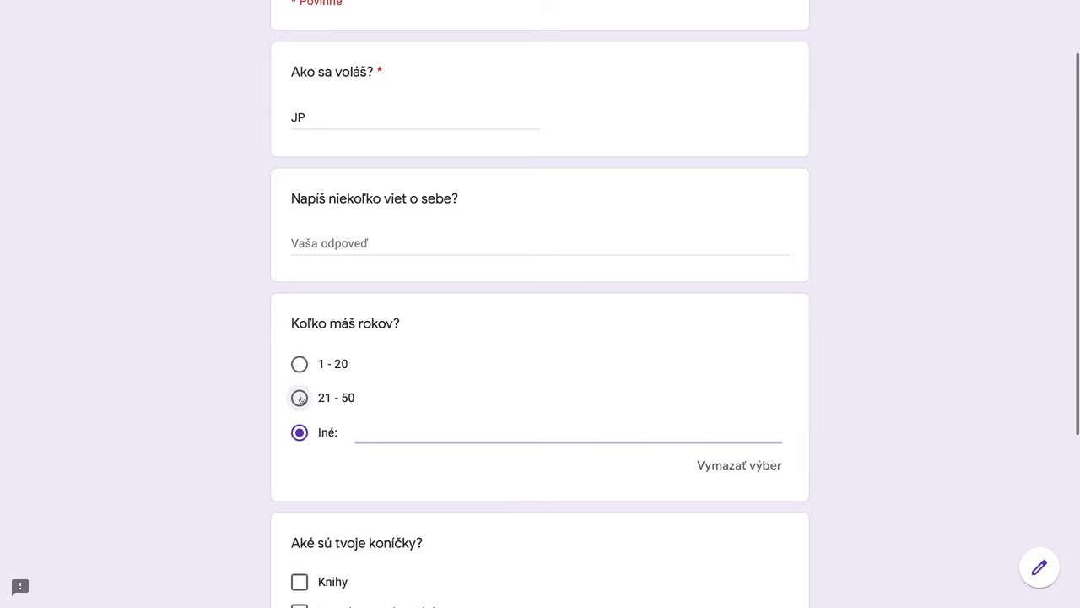
pyautogui.click(299, 397)
pyautogui.click(301, 364)
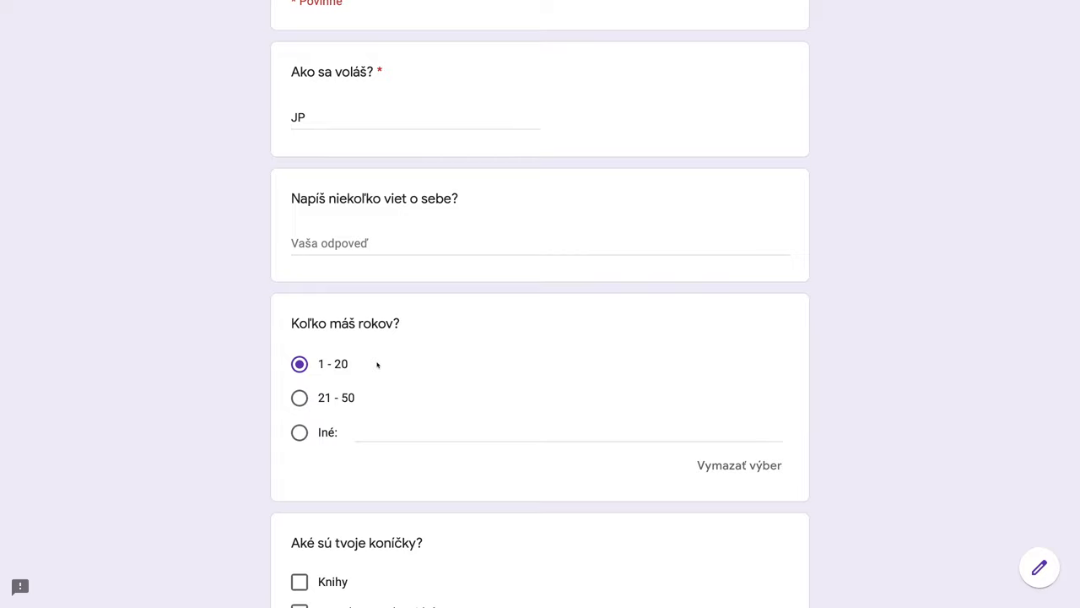
# Answer the age question with "Iné" and the value 55
pyautogui.click(363, 435)
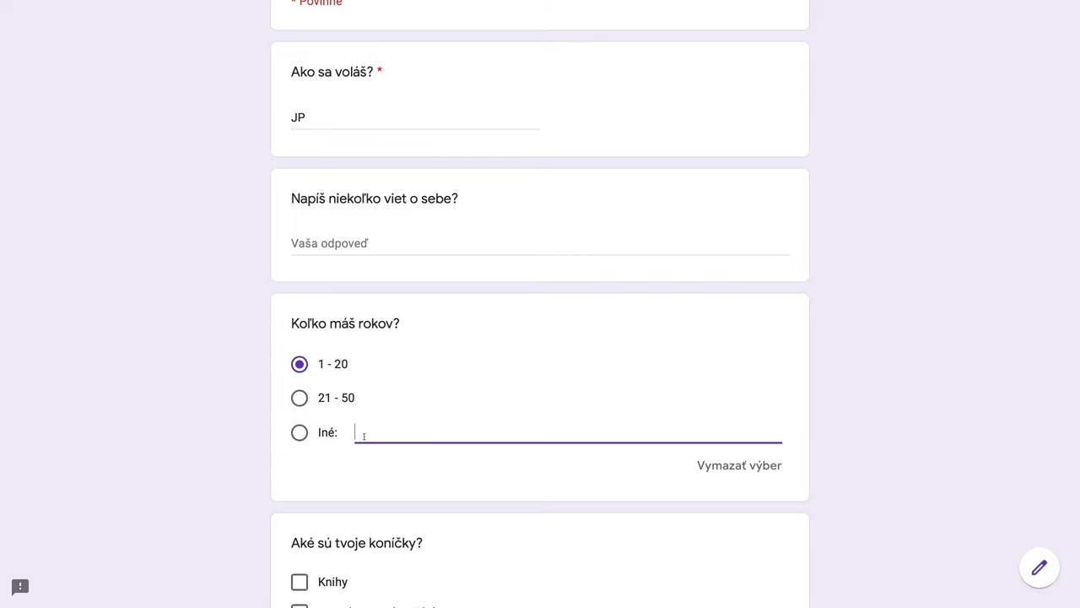
pyautogui.write('55')
# Answer the hobbies question with "Knihy", "Youtube - tvorba videí", "Programovanie" and "Iné" with the text "Cudzie jazyky", and submit the form
pyautogui.scroll(-3, 451, 475)
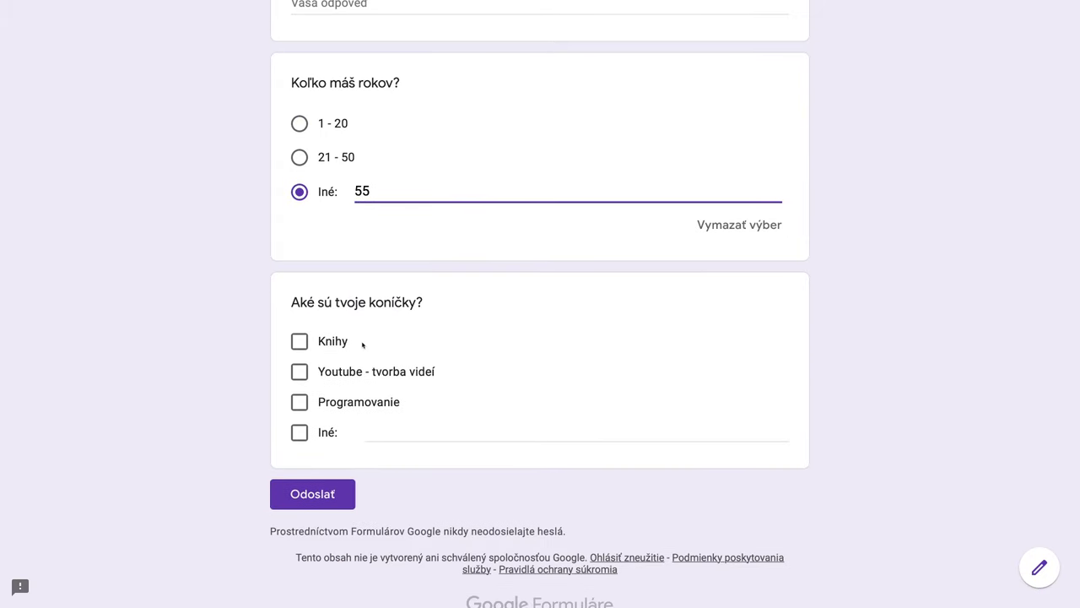
pyautogui.click(300, 342)
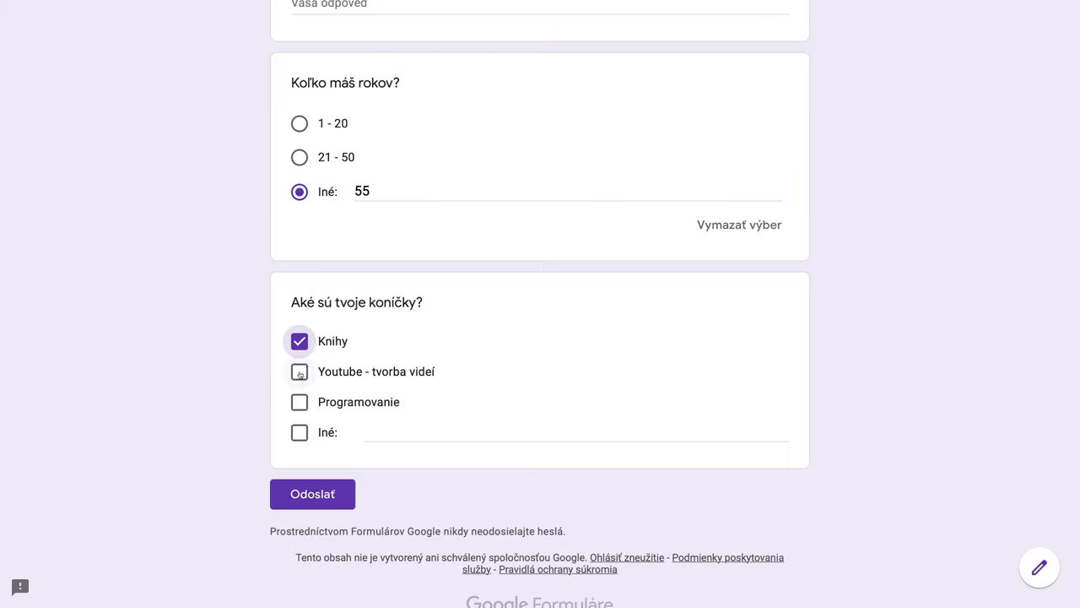
pyautogui.click(302, 380)
pyautogui.click(300, 403)
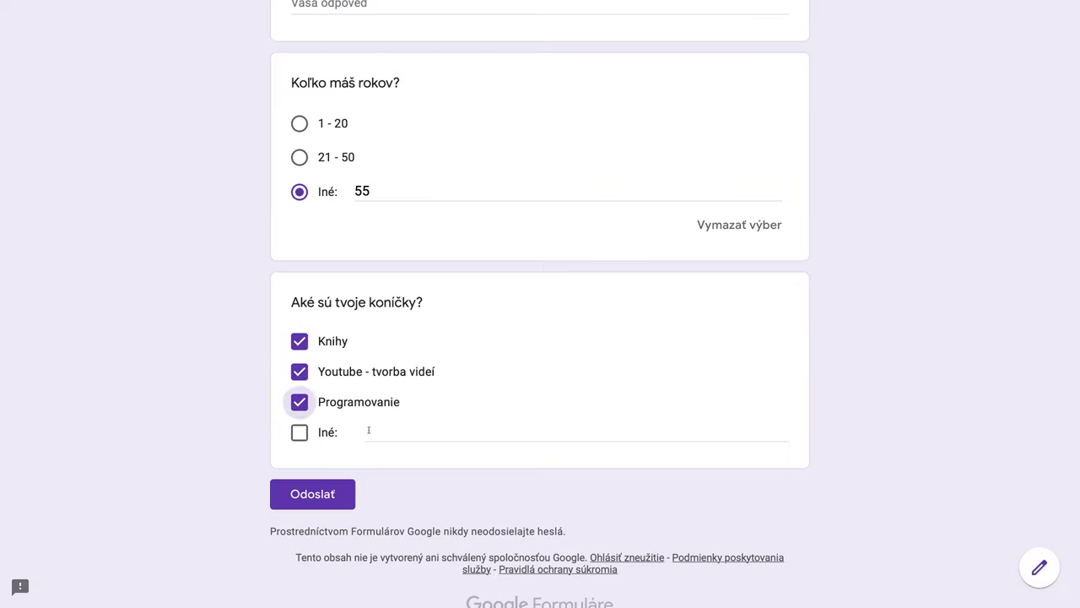
pyautogui.click(368, 430)
pyautogui.write('Cu')
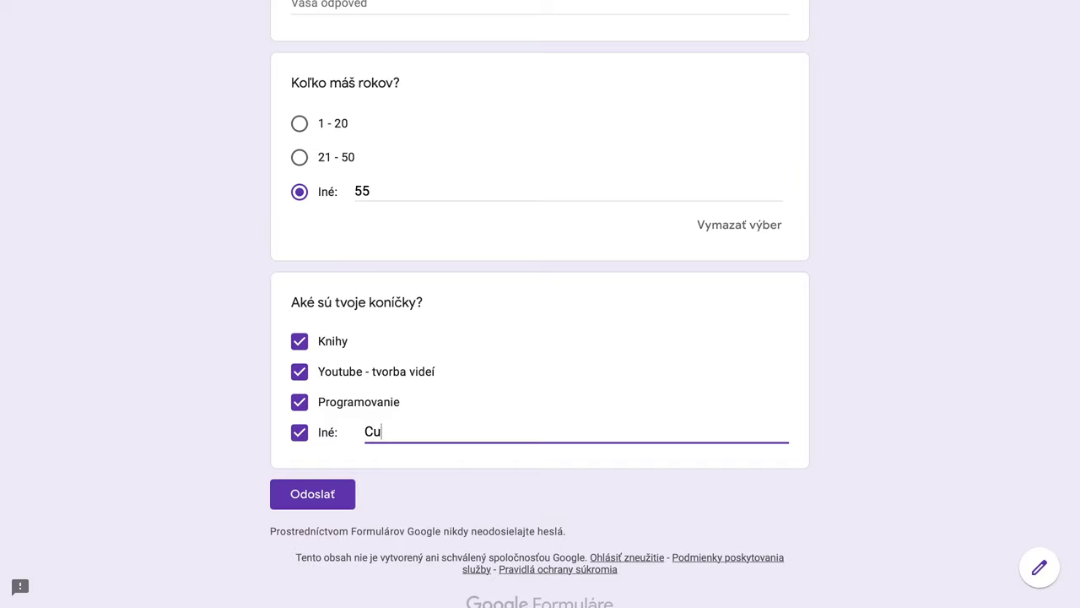
pyautogui.write('dzie jazyky')
pyautogui.click(323, 495)
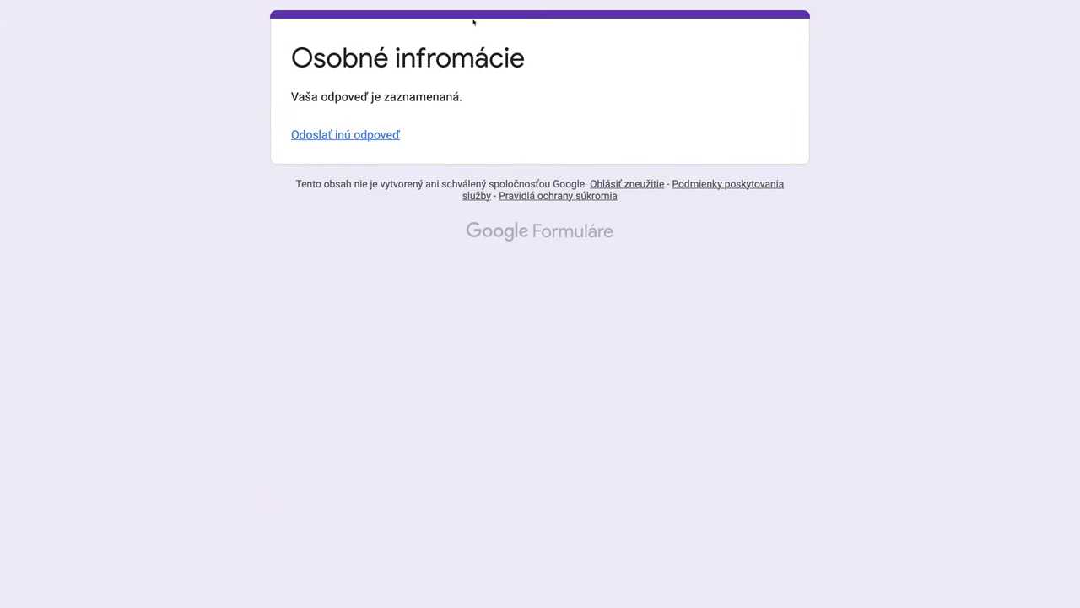
# Return to the form editor and review the response summary for the name, paragraph and age questions
pyautogui.moveTo(495, 3)
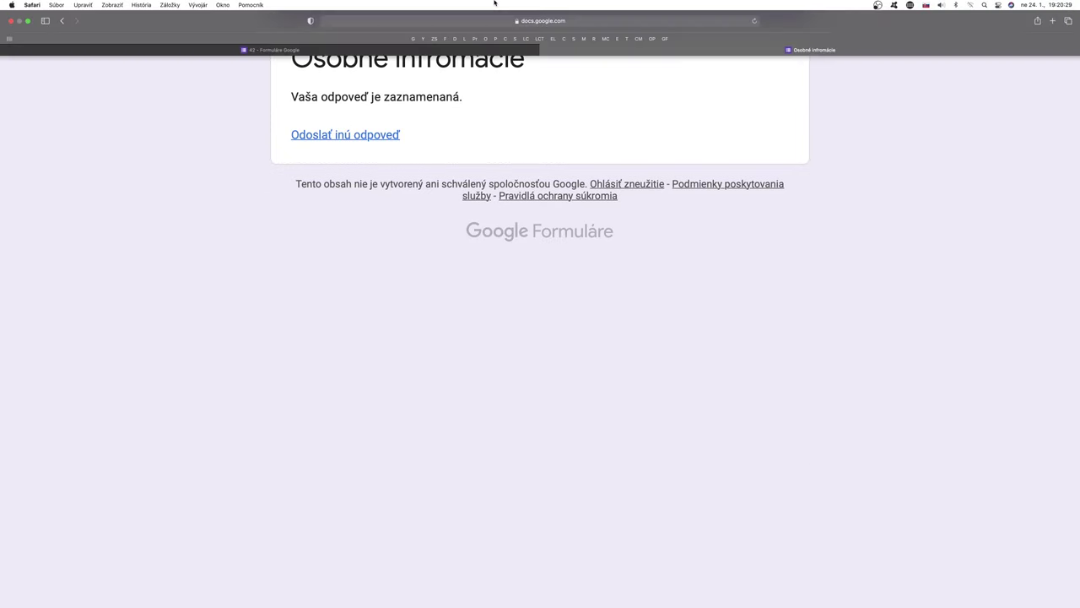
pyautogui.click(545, 49)
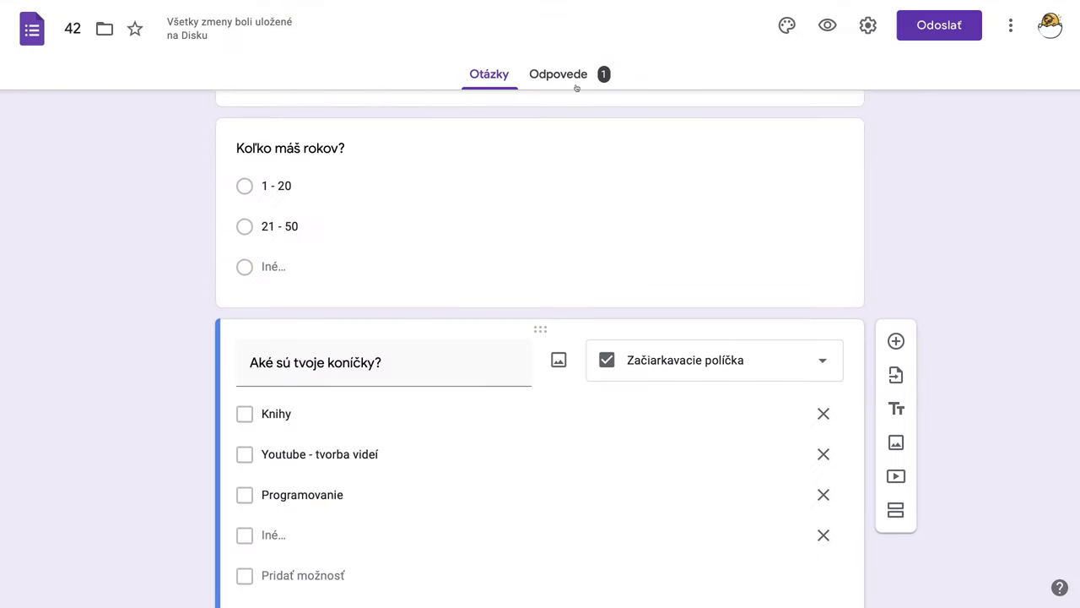
pyautogui.click(571, 76)
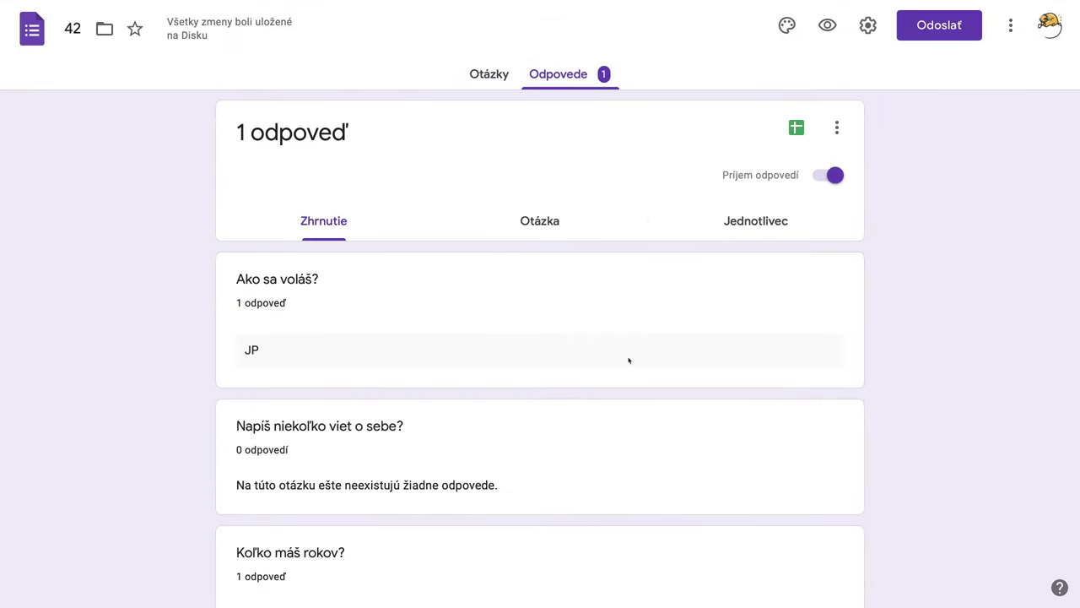
pyautogui.scroll(-3, 422, 365)
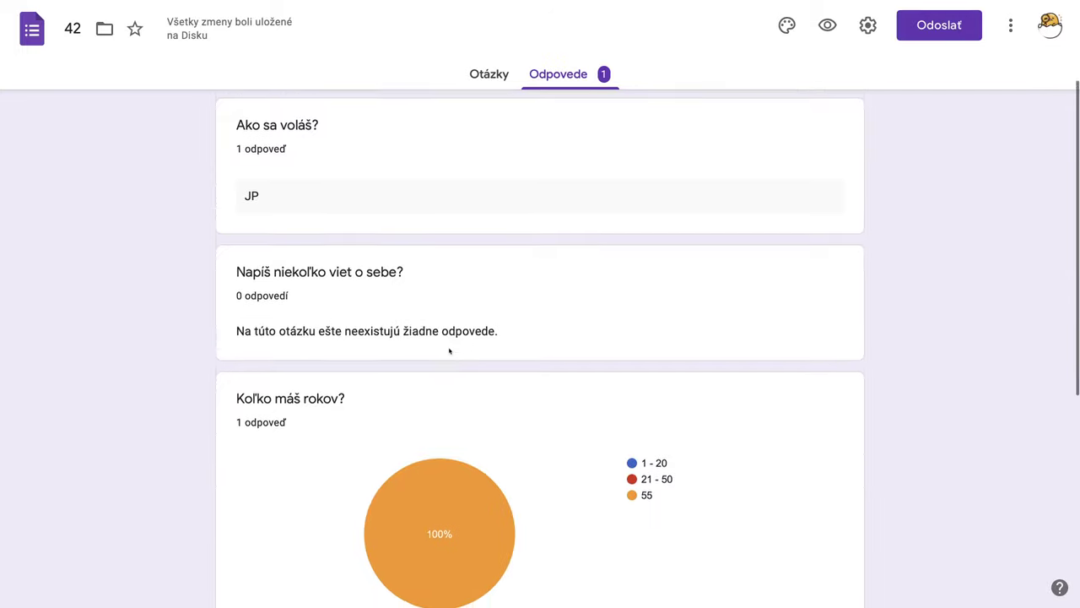
pyautogui.scroll(-3, 601, 311)
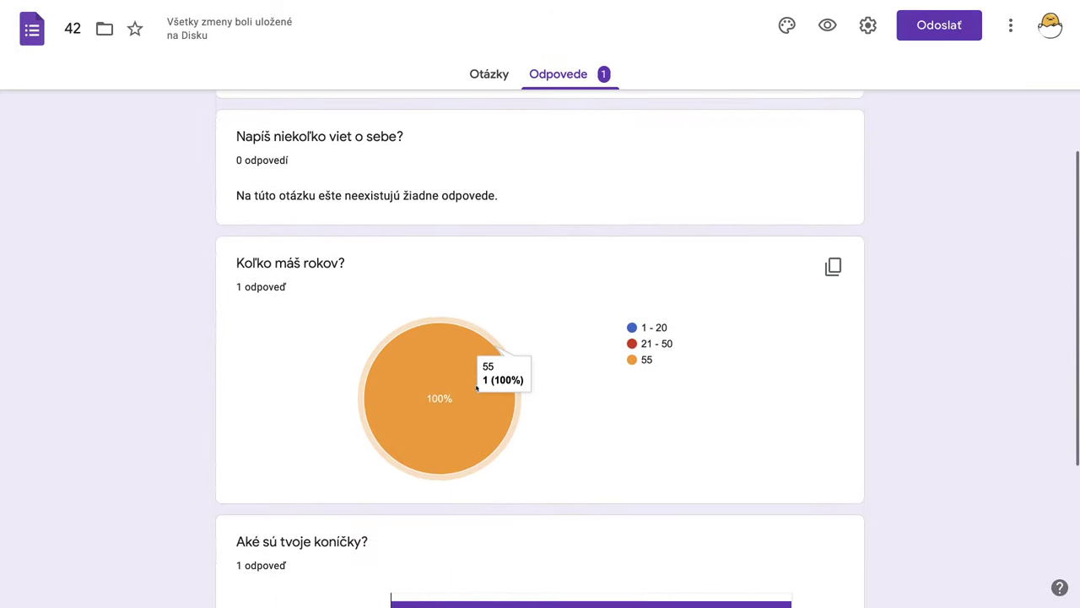
pyautogui.scroll(-1, 629, 388)
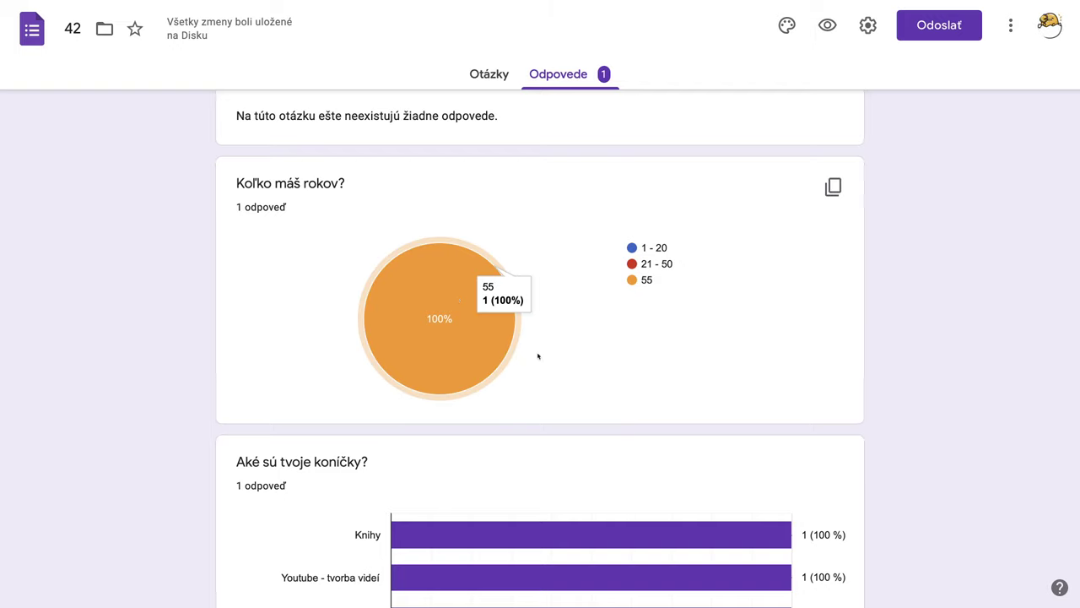
# Examine the hobbies bar chart, including the "Cudzie jazyky" entry, and recheck the custom answer in the age pie chart's legend
pyautogui.scroll(-1, 574, 379)
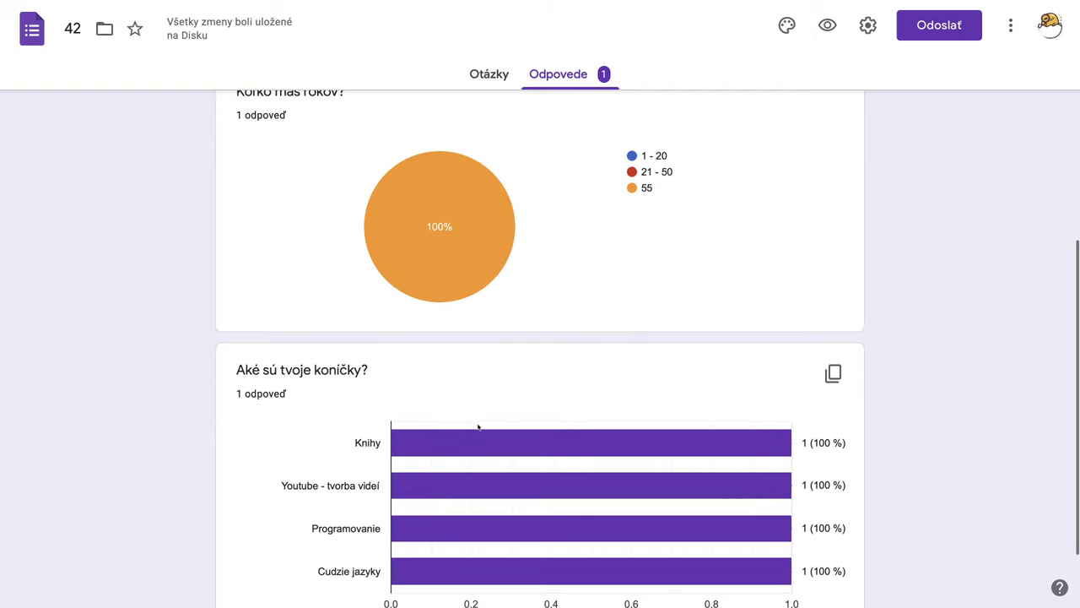
pyautogui.scroll(-1, 477, 429)
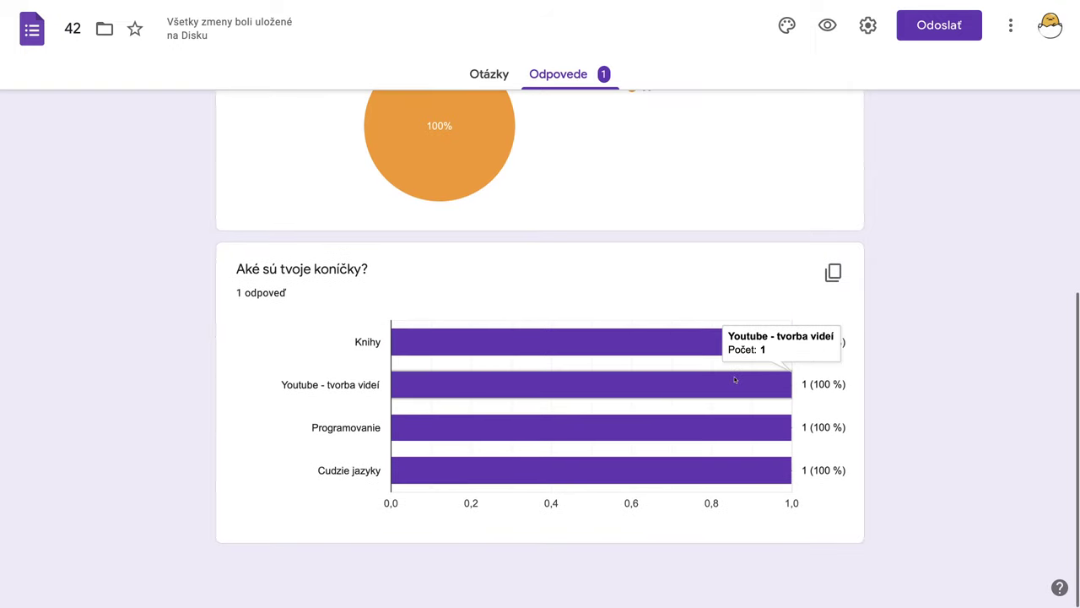
pyautogui.moveTo(622, 471)
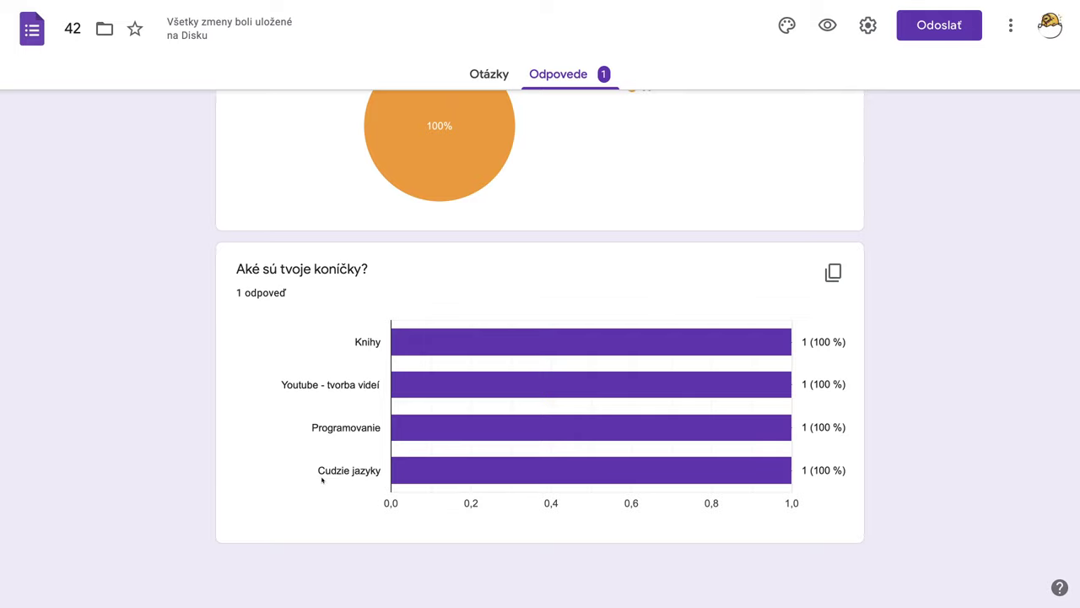
pyautogui.moveTo(319, 470); pyautogui.dragTo(379, 470)
pyautogui.scroll(3, 627, 282)
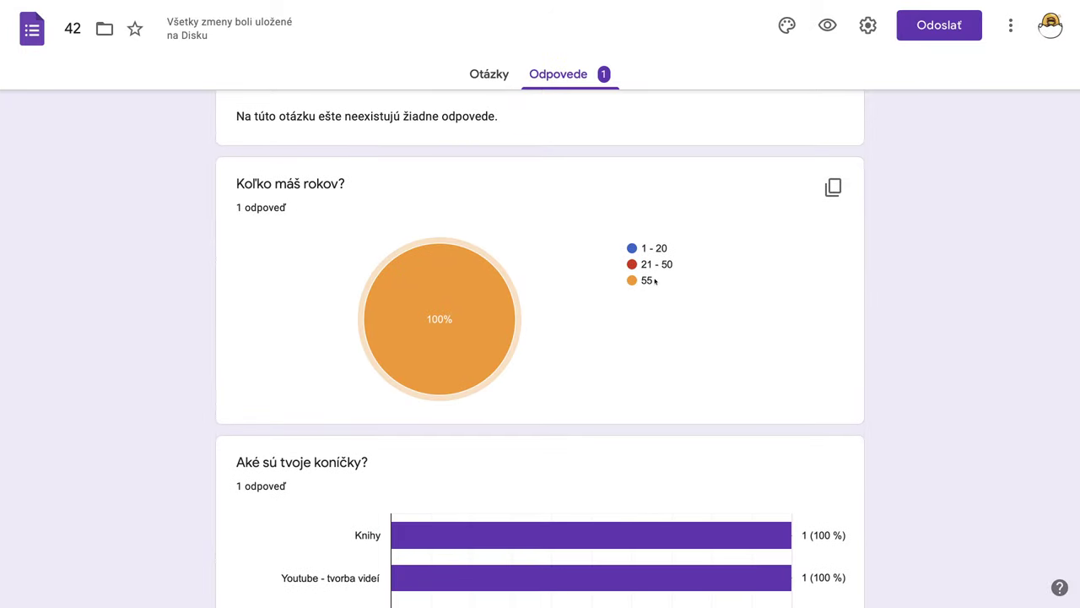
pyautogui.click(653, 281)
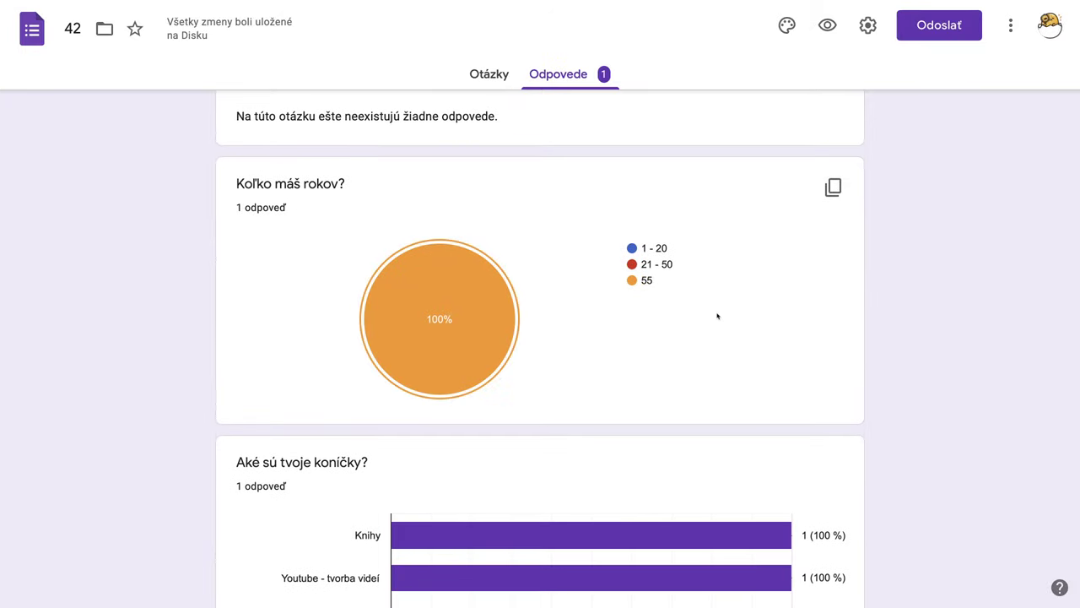
# Preview the form again, fill in a name, and answer the age question with "Iné" and the value 55
pyautogui.click(827, 26)
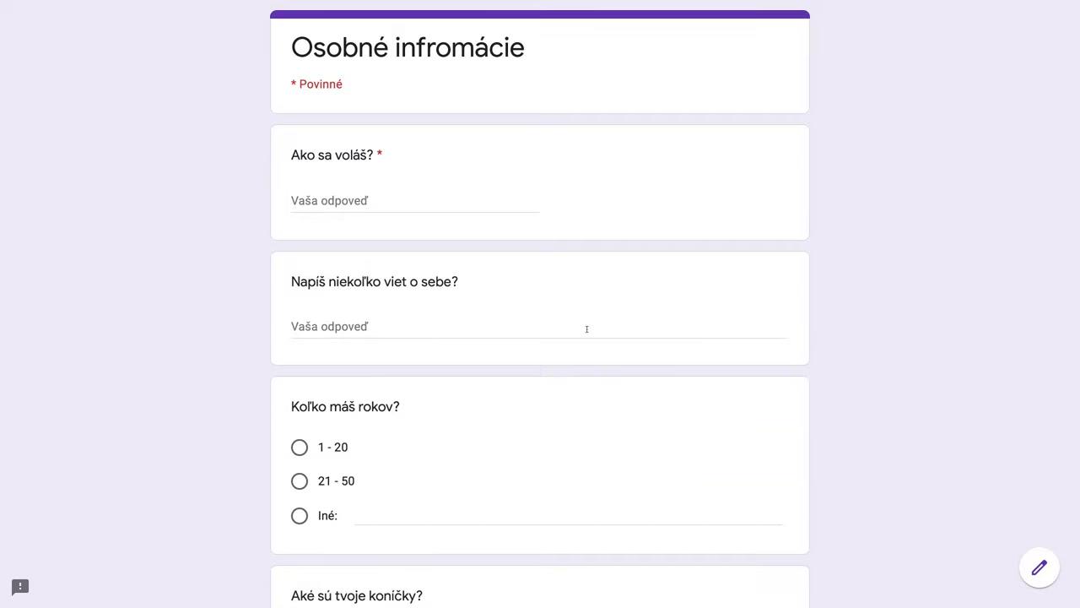
pyautogui.click(307, 201)
pyautogui.write('PP')
pyautogui.scroll(-3, 498, 302)
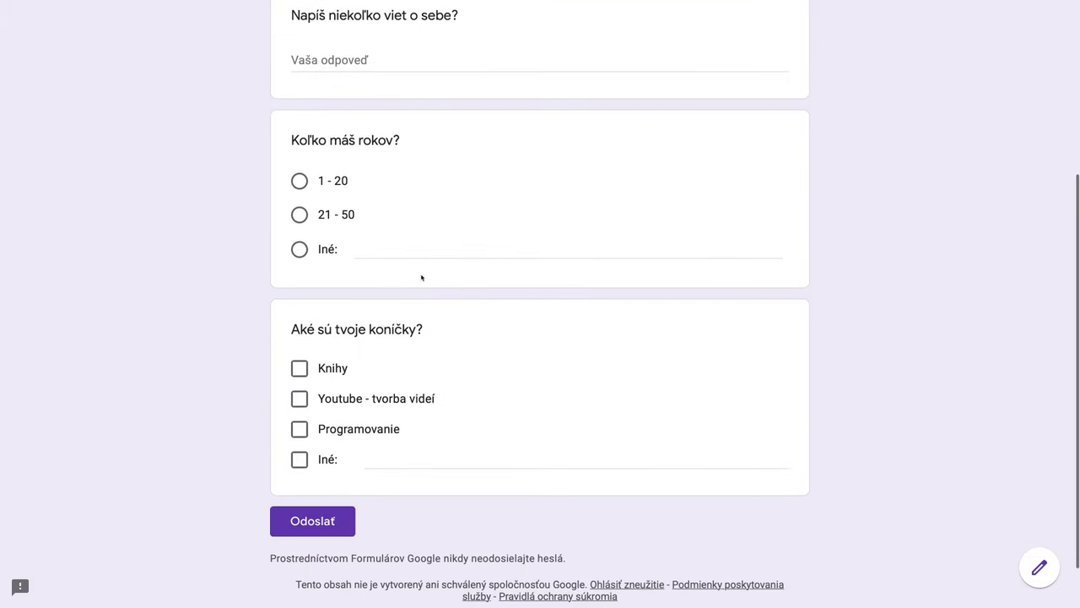
pyautogui.click(301, 252)
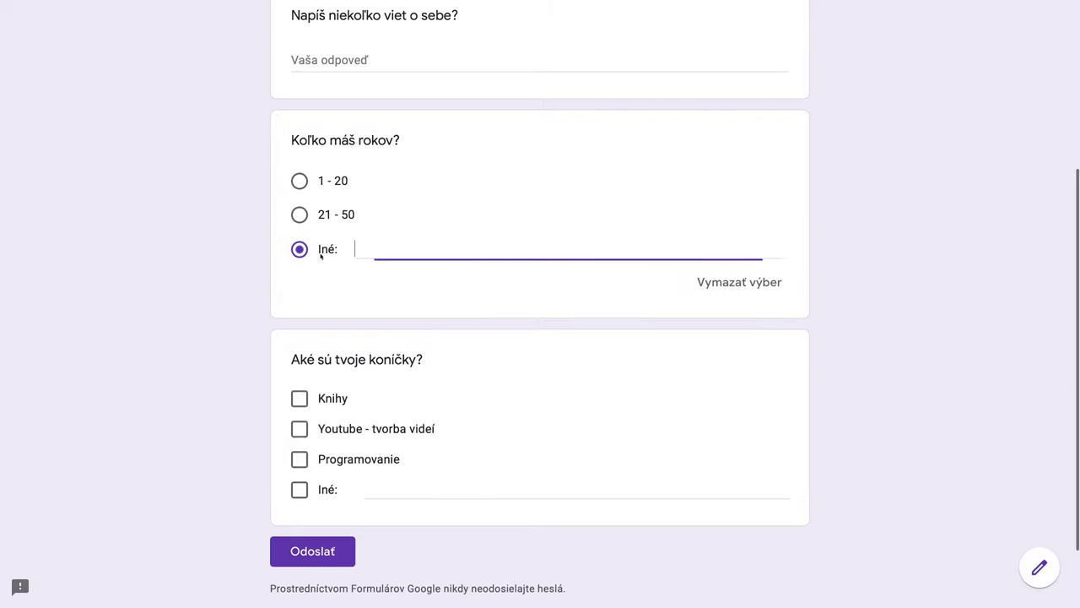
pyautogui.write('55')
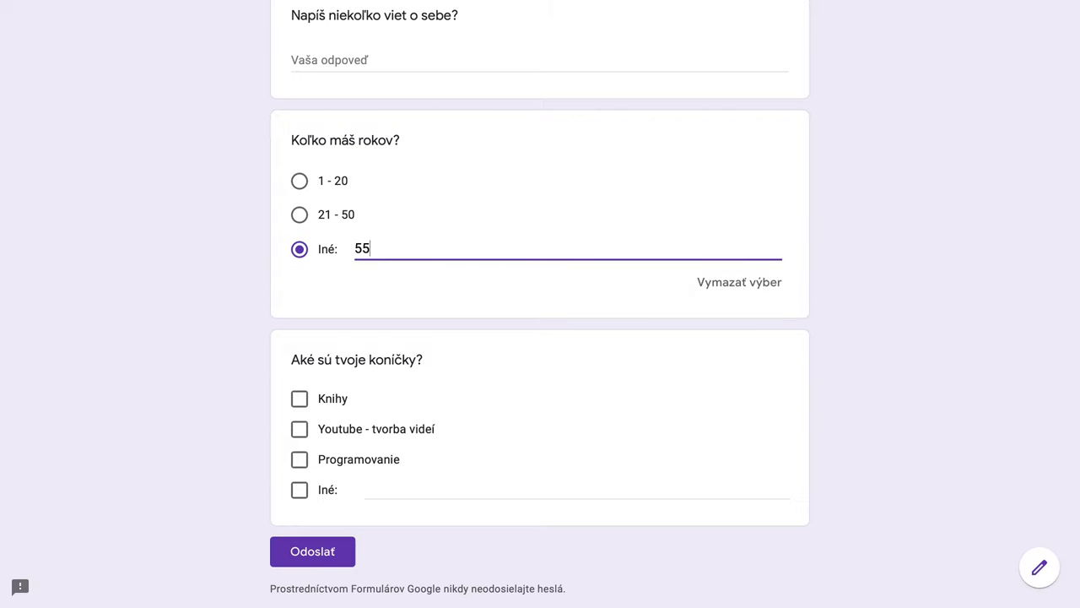
# Answer the hobbies question with "Knihy", "Youtube - tvorba videí" and "Iné" with the text "cudzie kazyky", and submit this second response
pyautogui.scroll(-1, 355, 425)
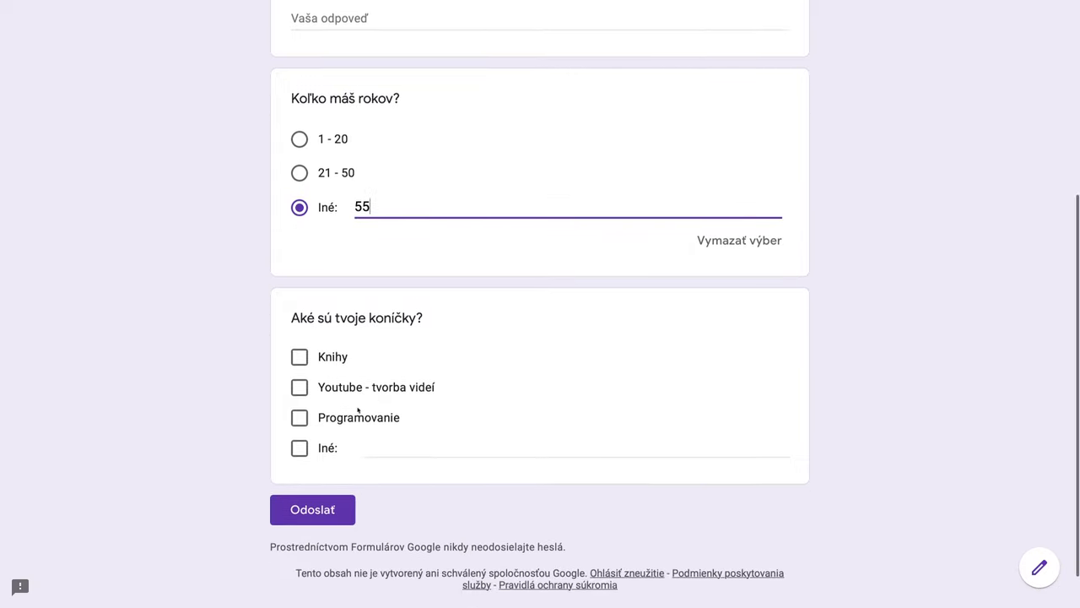
pyautogui.click(299, 346)
pyautogui.click(300, 376)
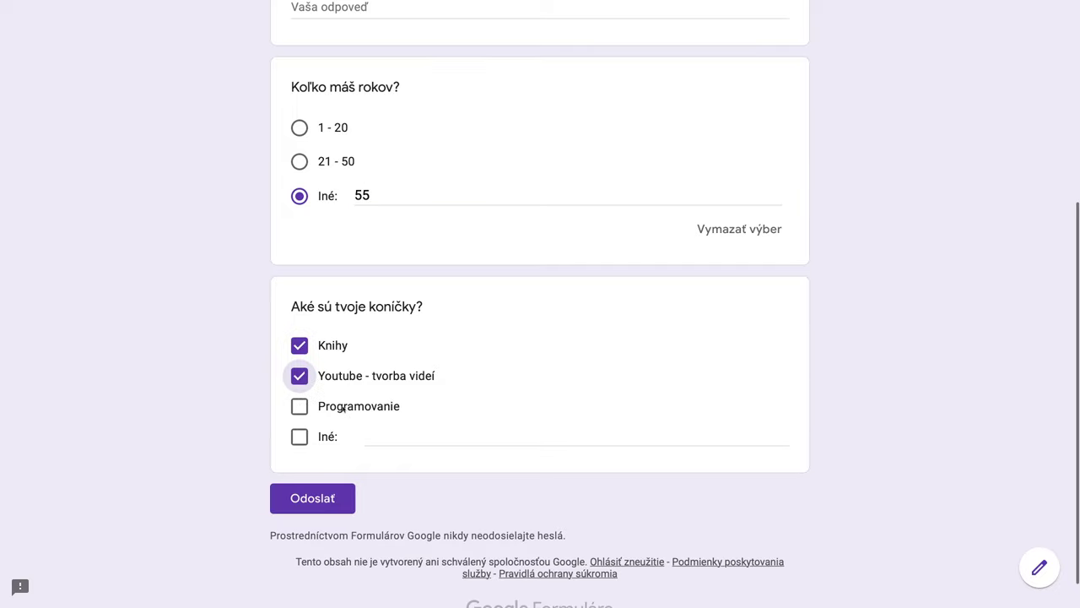
pyautogui.click(364, 436)
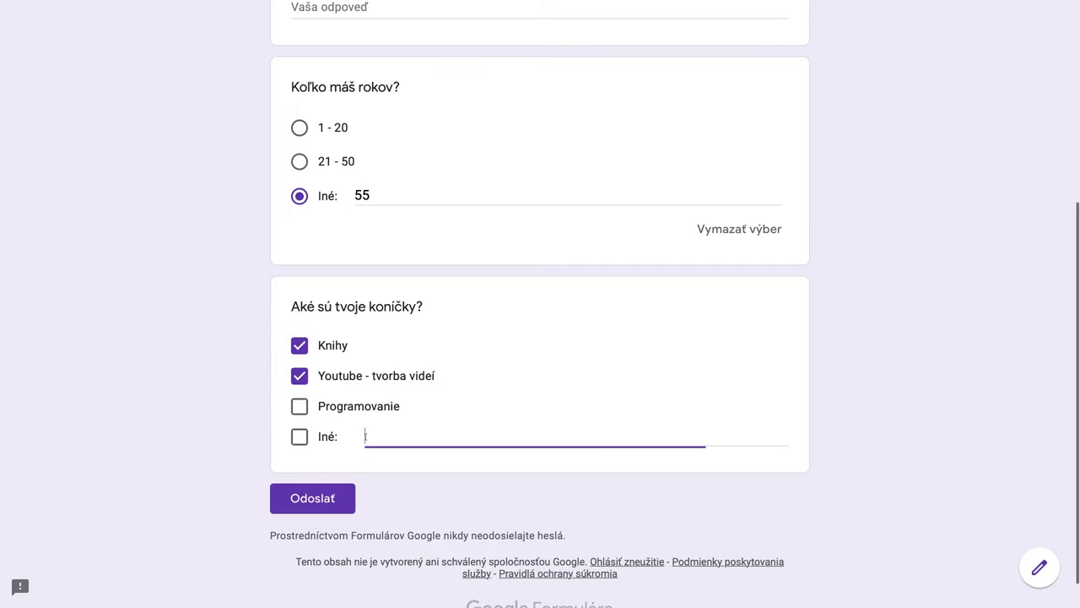
pyautogui.write('cu')
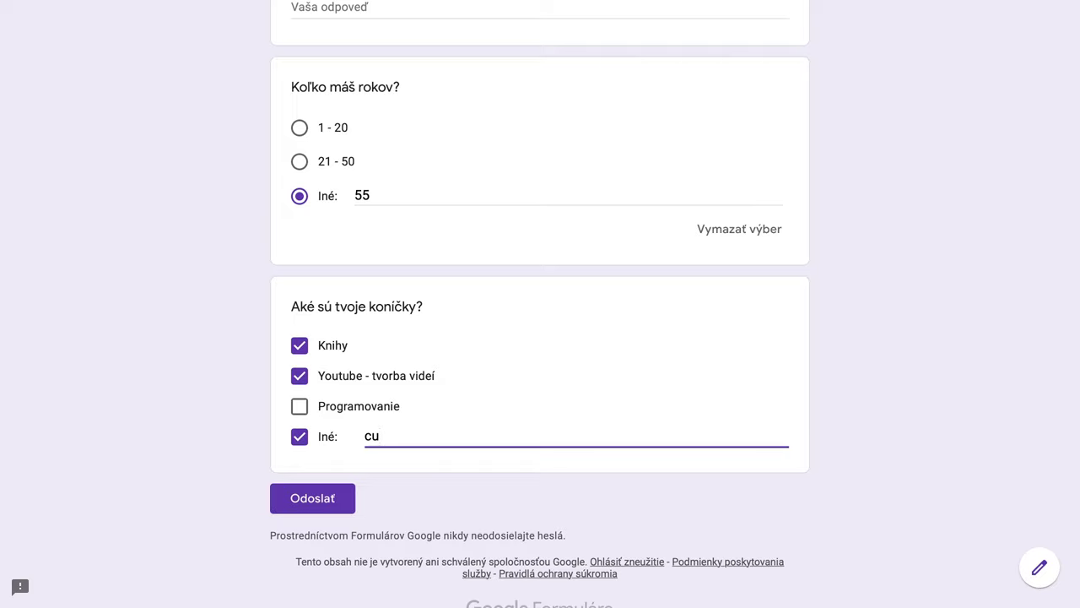
pyautogui.write('dzie kazyky')
pyautogui.scroll(1, 331, 503)
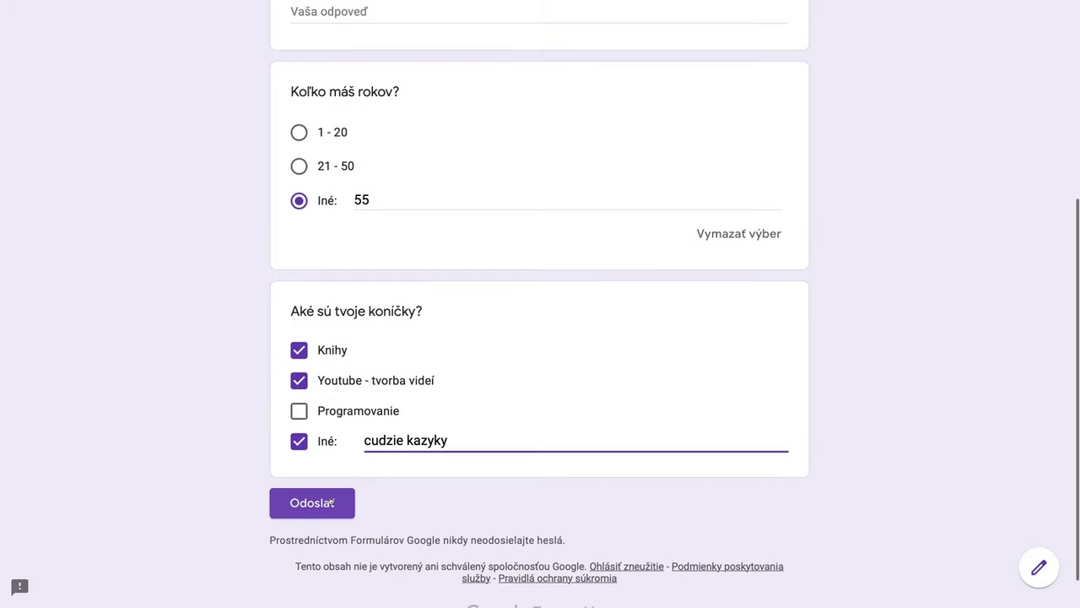
pyautogui.click(330, 503)
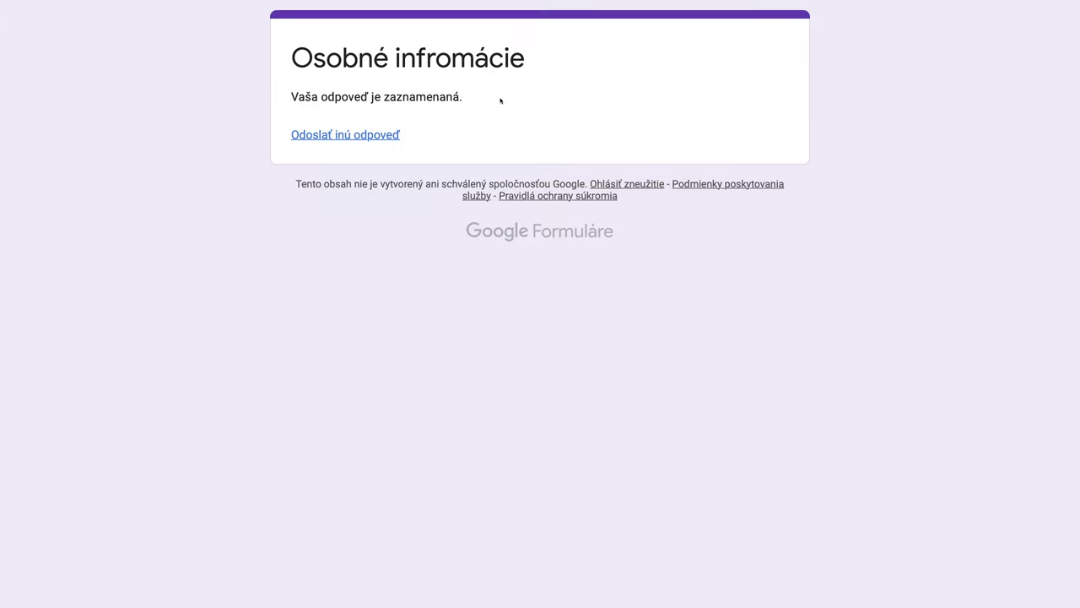
# Return to the response summary and compare how both submissions' custom answers are grouped in the age and hobbies charts
pyautogui.moveTo(536, 15)
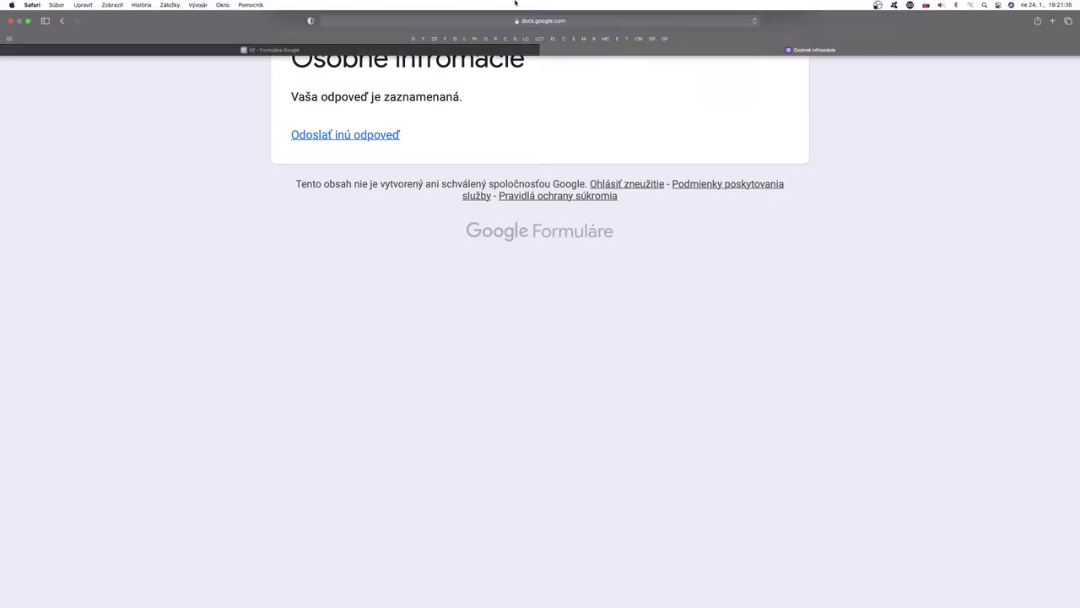
pyautogui.click(544, 50)
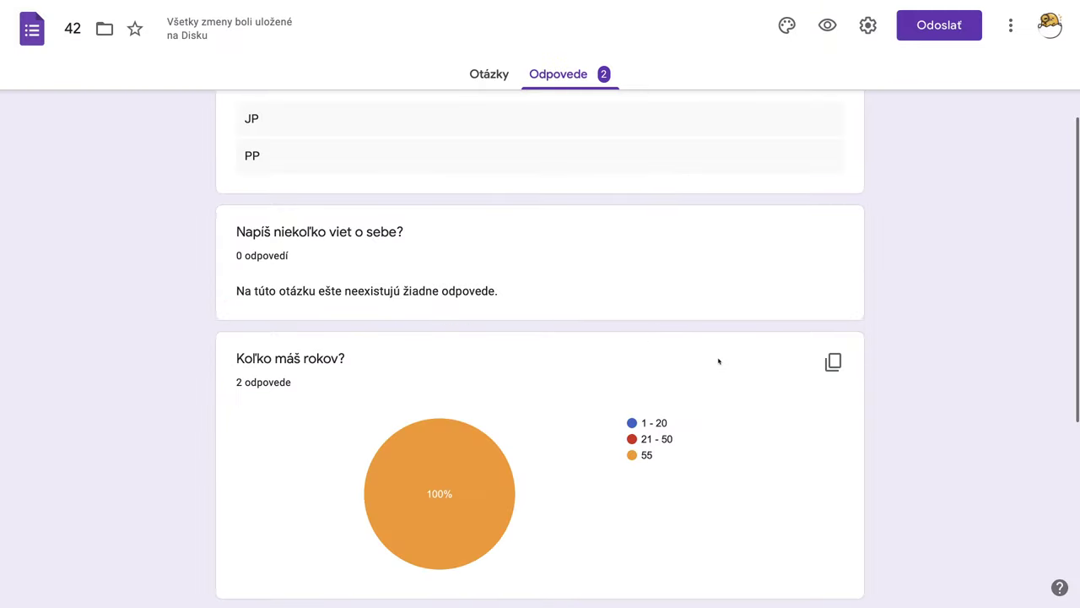
pyautogui.scroll(-3, 719, 361)
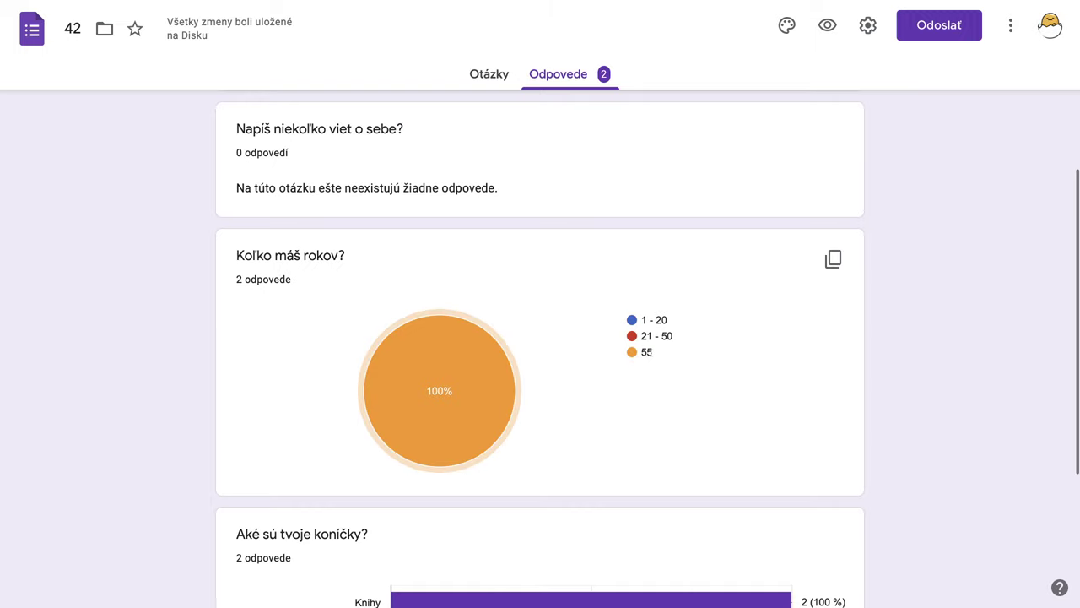
pyautogui.moveTo(479, 372)
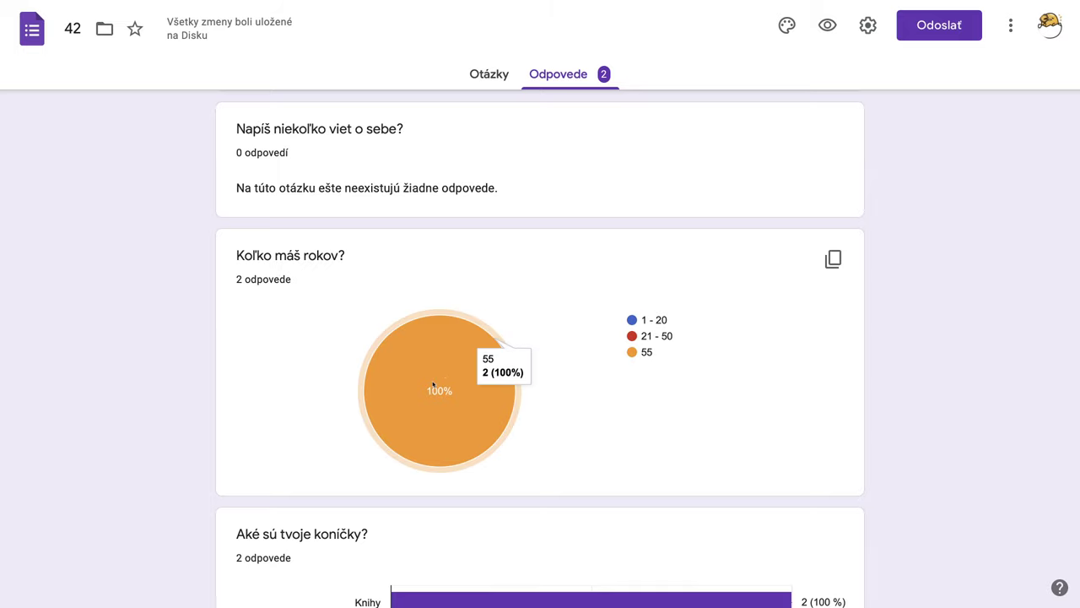
pyautogui.scroll(-3, 639, 439)
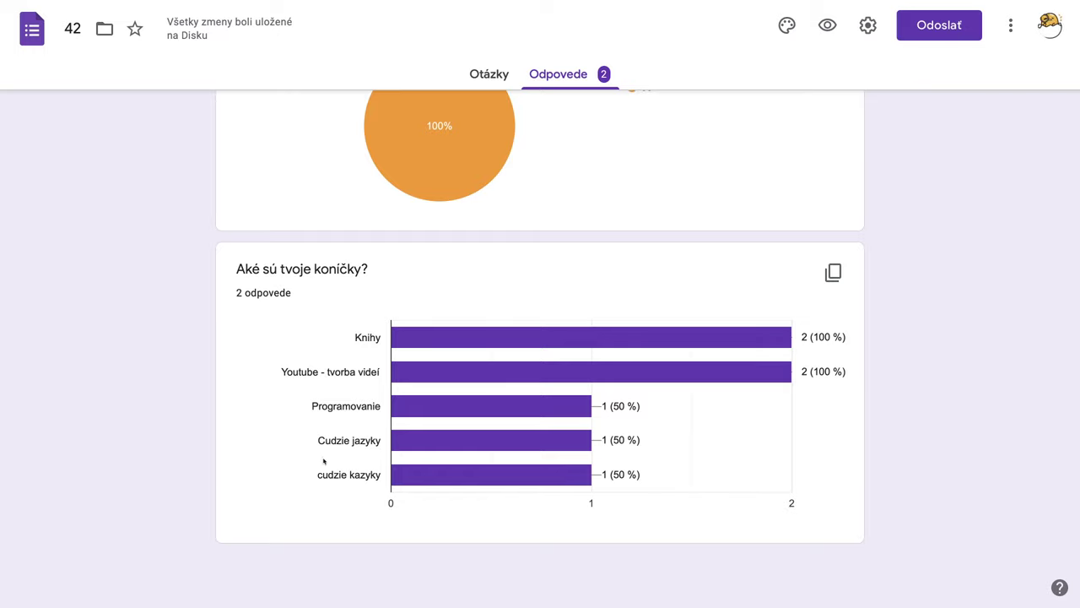
pyautogui.moveTo(319, 439); pyautogui.dragTo(631, 443)
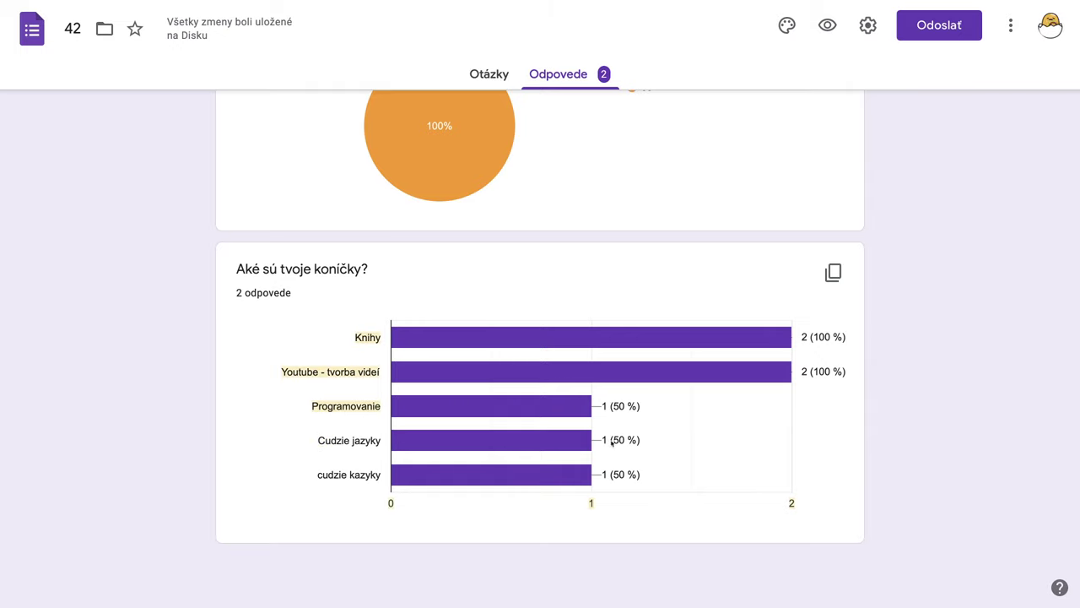
# Return to the form's questions and correct the form title to "Osobné informácie"
pyautogui.scroll(4, 621, 443)
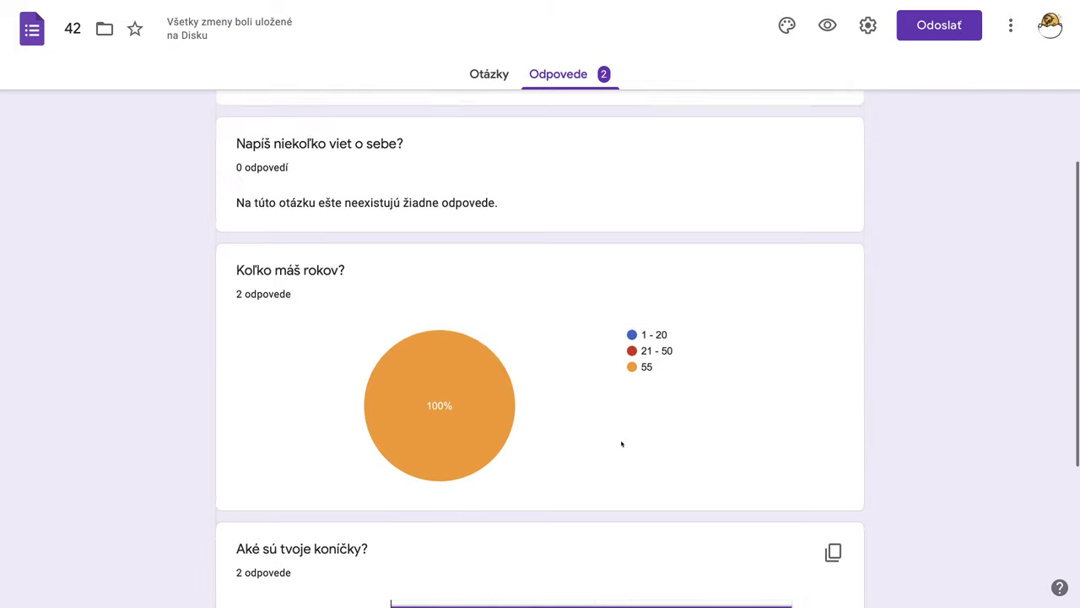
pyautogui.scroll(1, 618, 443)
pyautogui.click(488, 74)
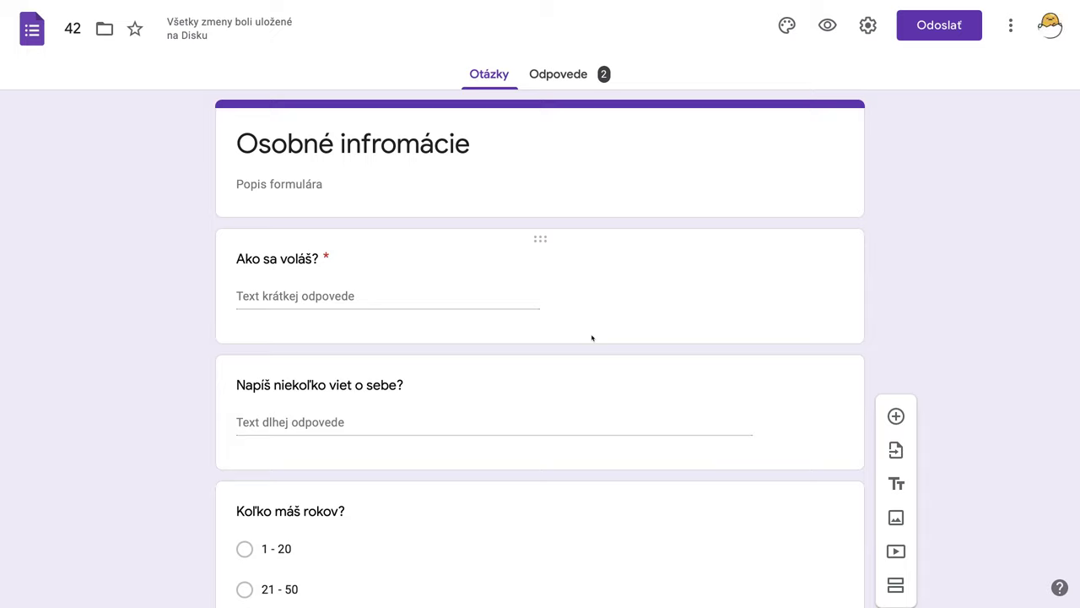
pyautogui.click(396, 143)
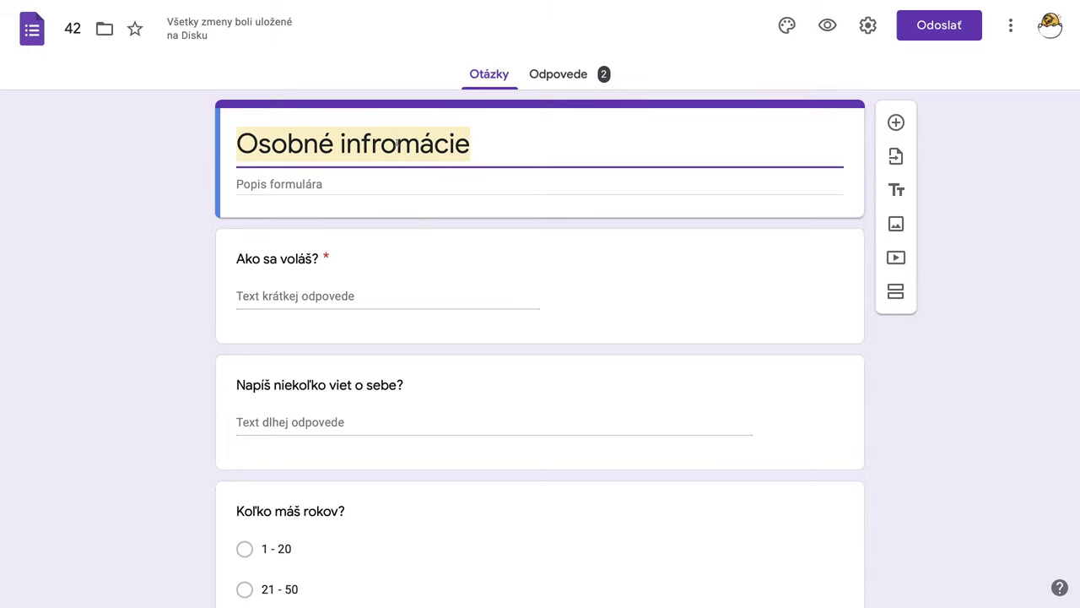
pyautogui.press('BackSpace')
pyautogui.press('BackSpace')
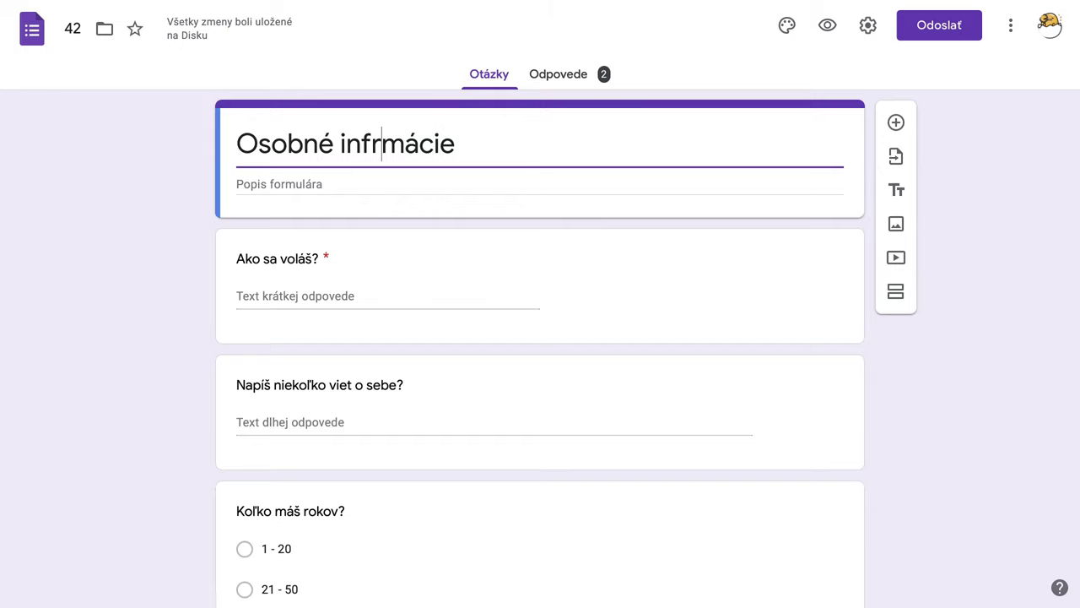
pyautogui.write('o')
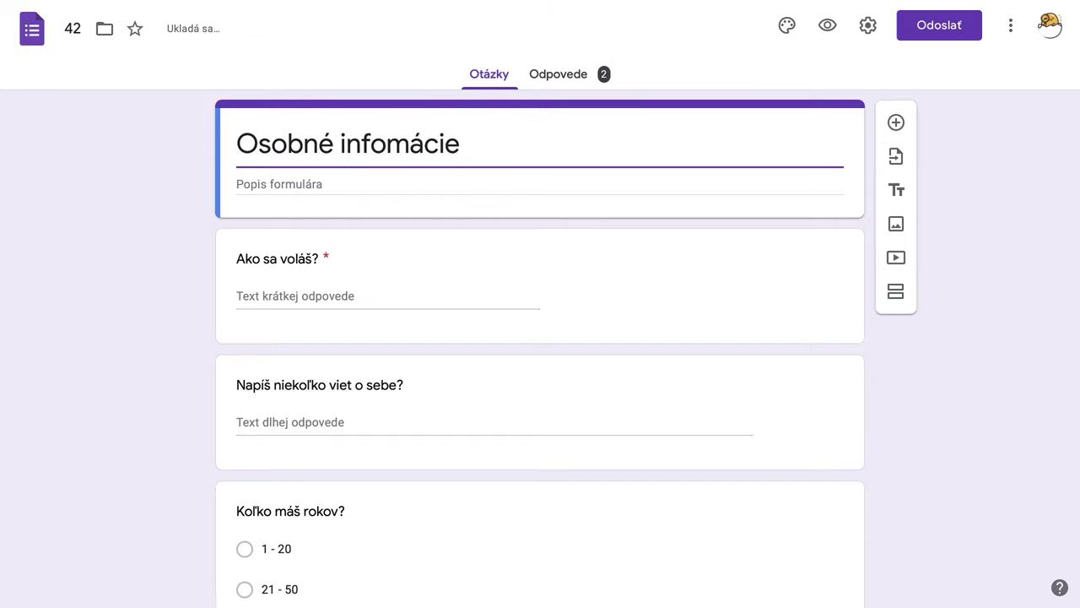
pyautogui.write('r')
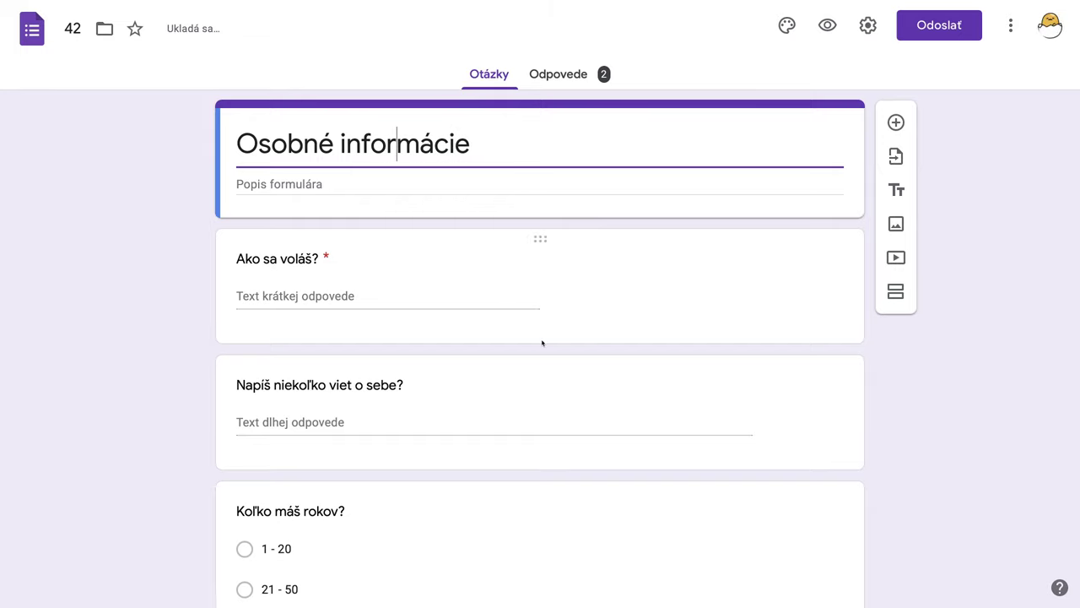
# Add a new section after the hobbies question and title it "Kvíz"
pyautogui.scroll(-3, 543, 343)
pyautogui.scroll(-2, 542, 342)
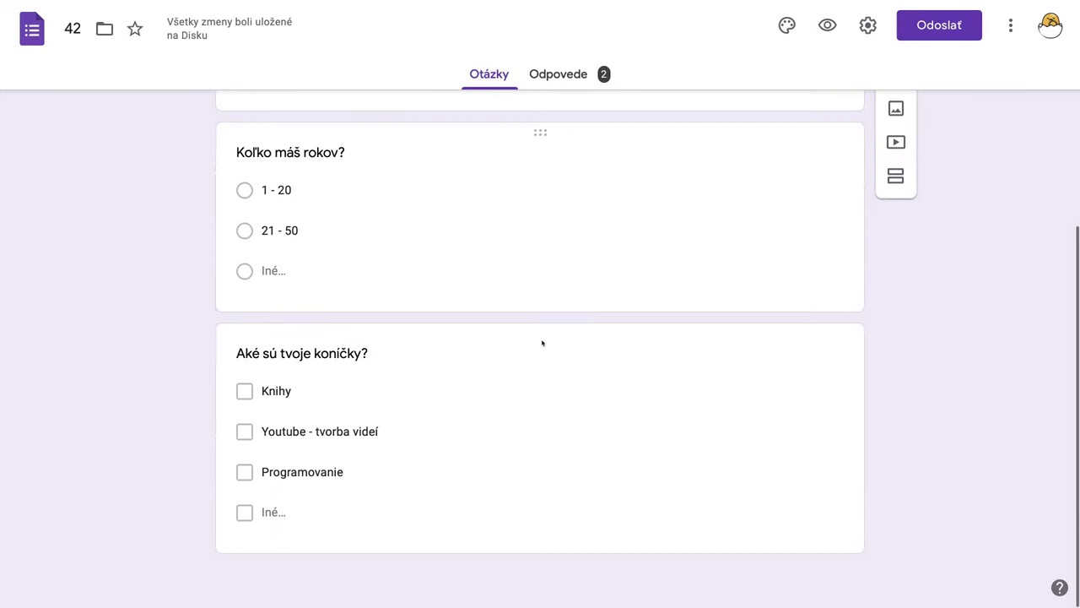
pyautogui.scroll(2, 535, 337)
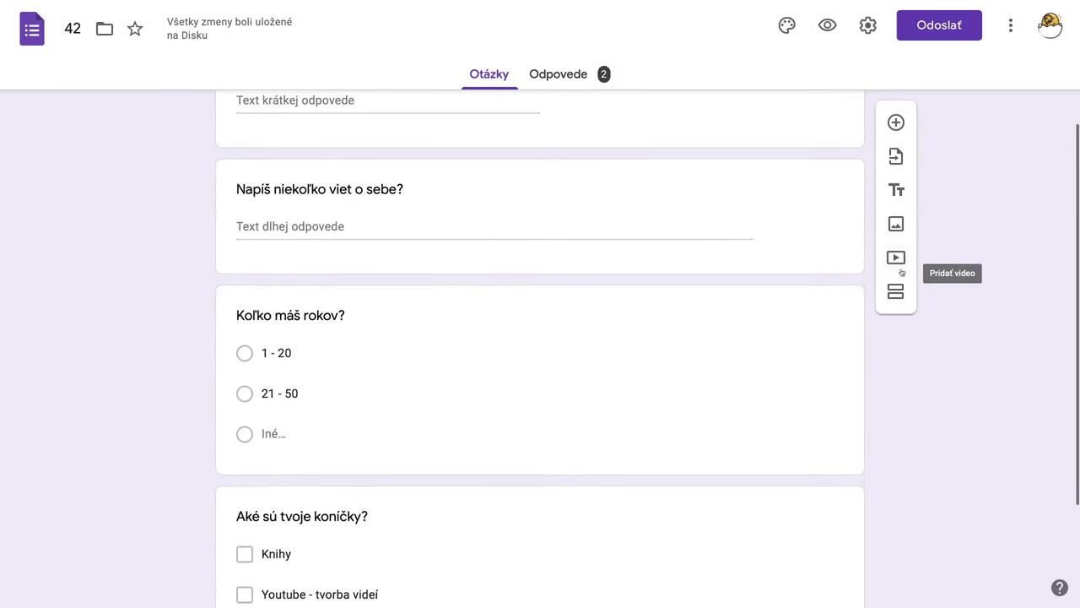
pyautogui.scroll(-2, 628, 340)
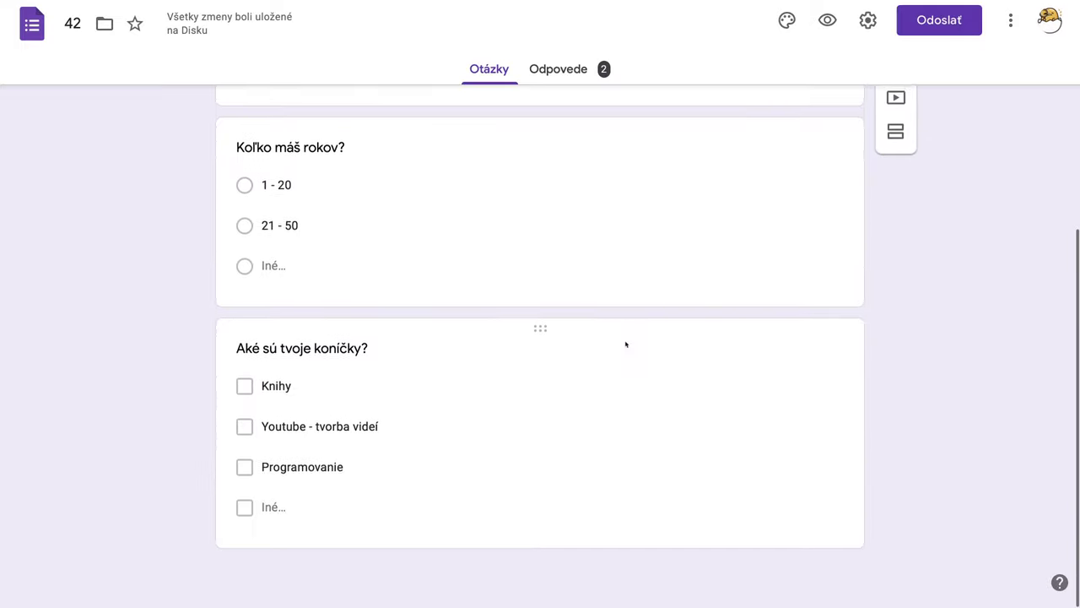
pyautogui.click(572, 433)
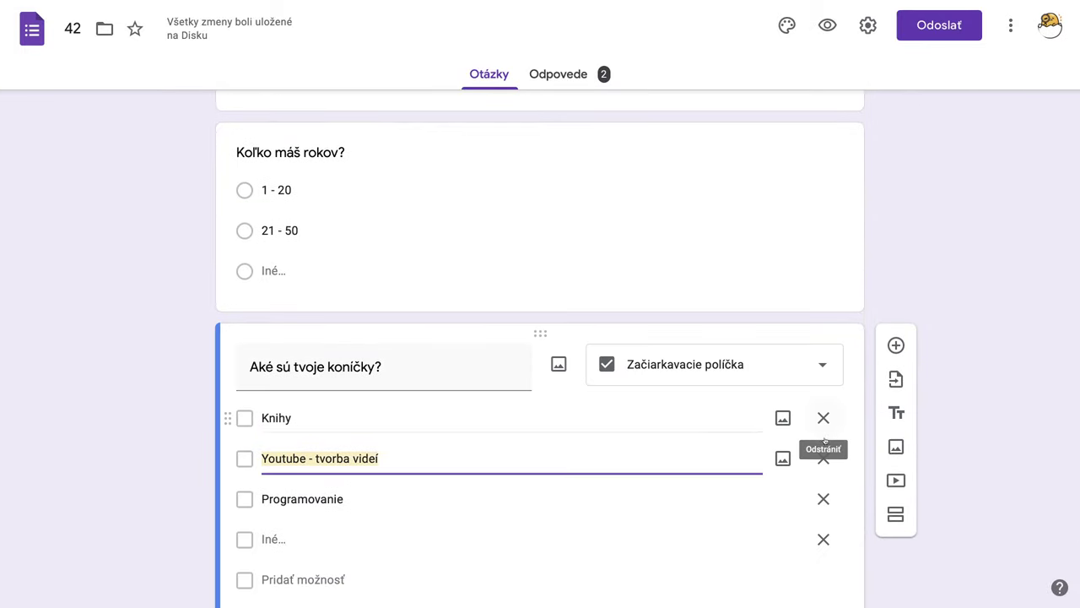
pyautogui.click(897, 517)
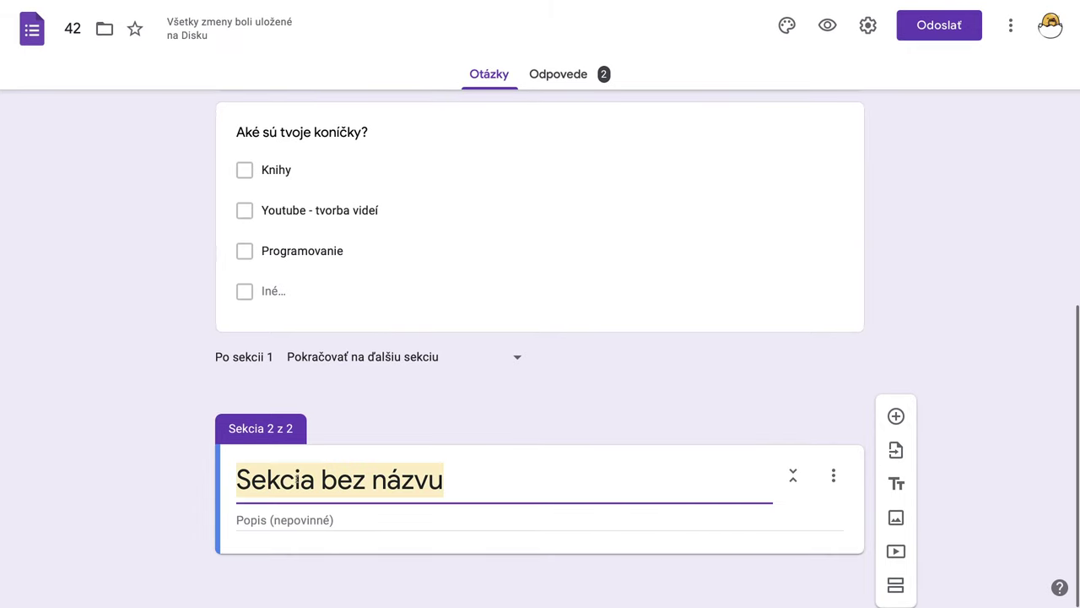
pyautogui.write('Kv')
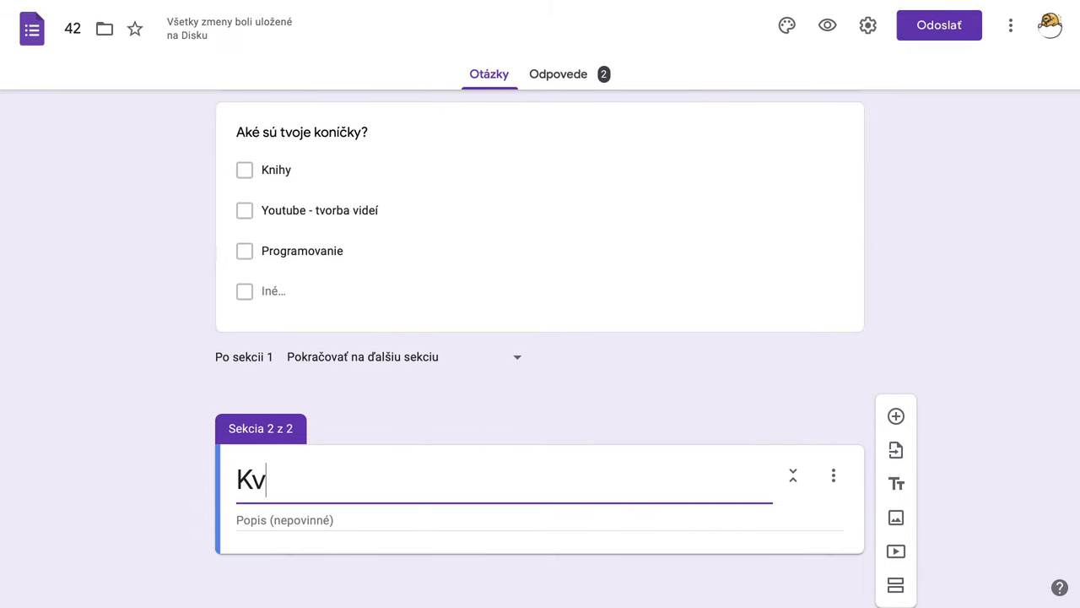
pyautogui.write('íz')
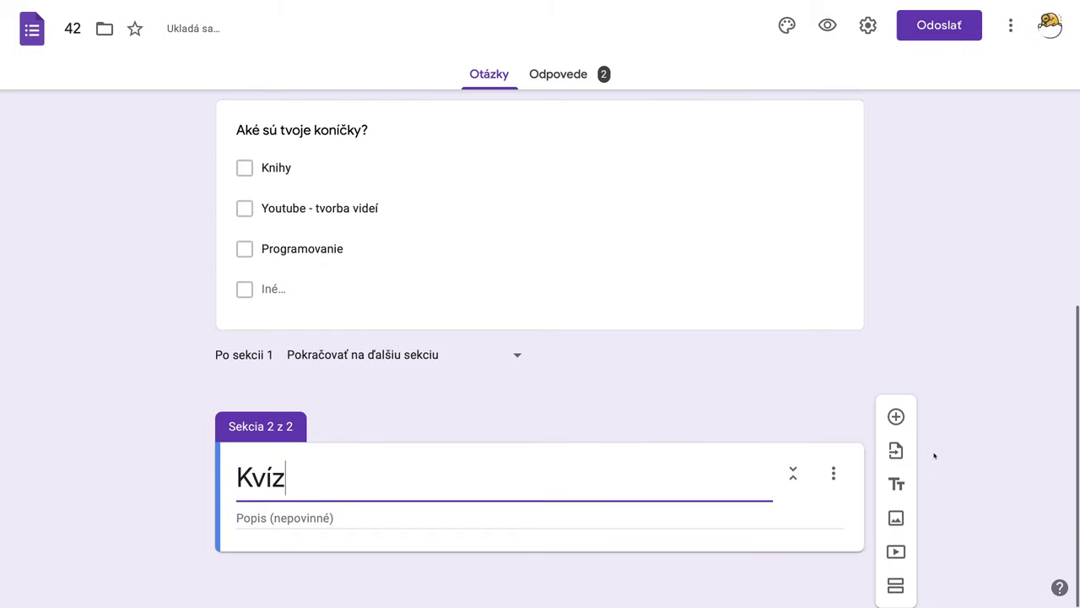
# Add a question to the Kvíz section reading "Čo je zmyslom života, vesmíru a vôbec?"
pyautogui.click(895, 416)
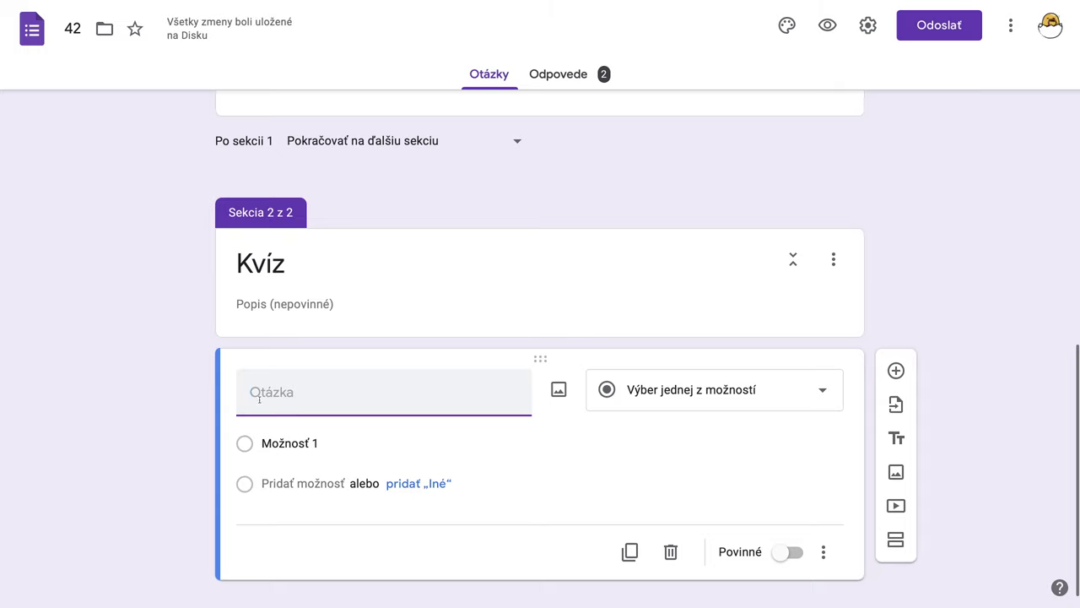
pyautogui.press('dead_caron')
pyautogui.write('Č')
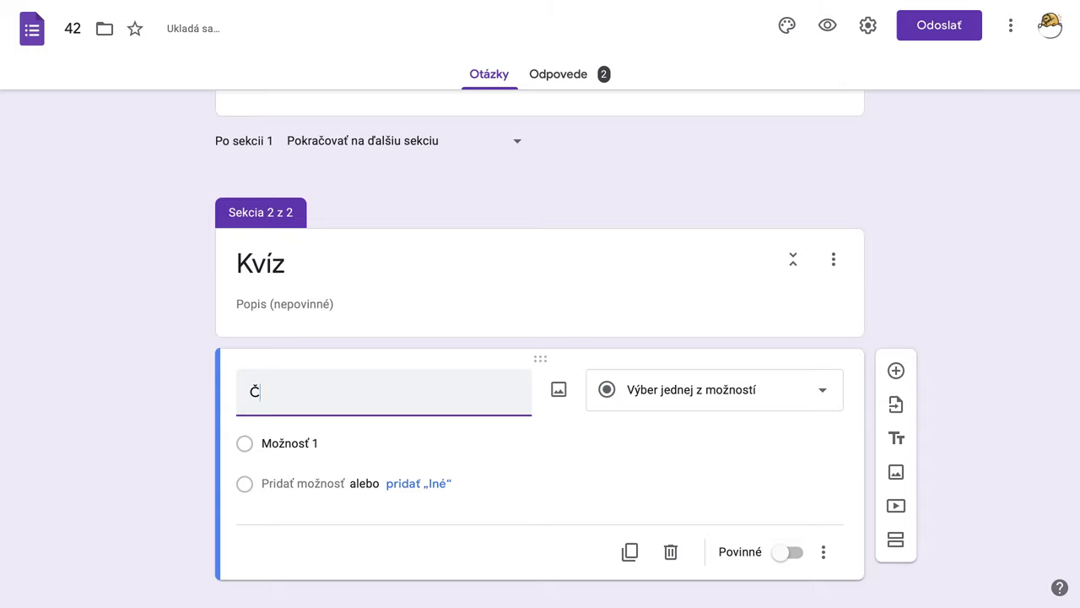
pyautogui.write('o je zmyslom života,')
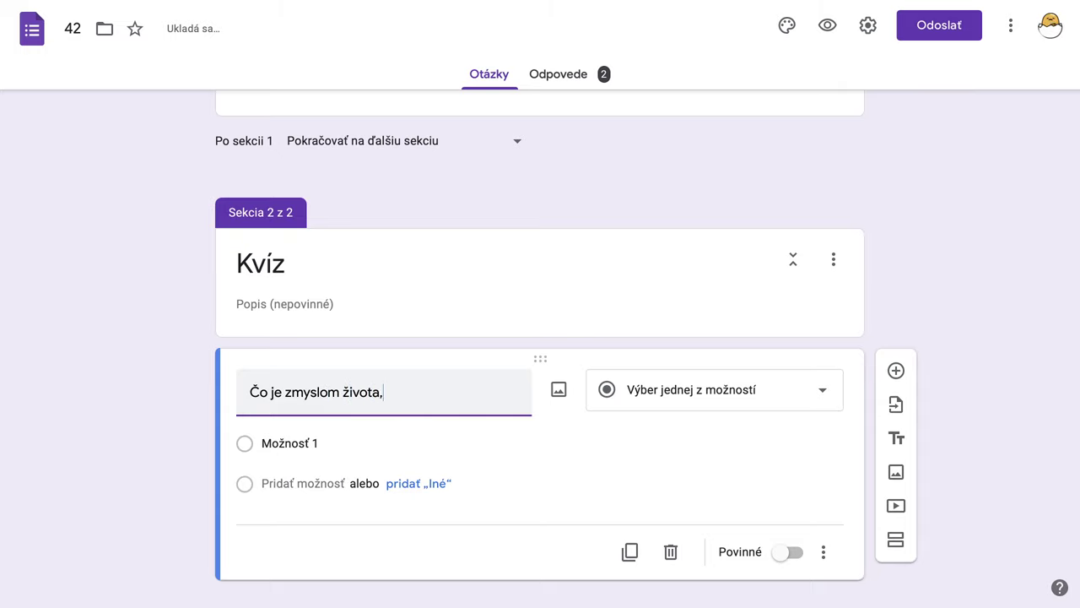
pyautogui.write(' vesmíru a v')
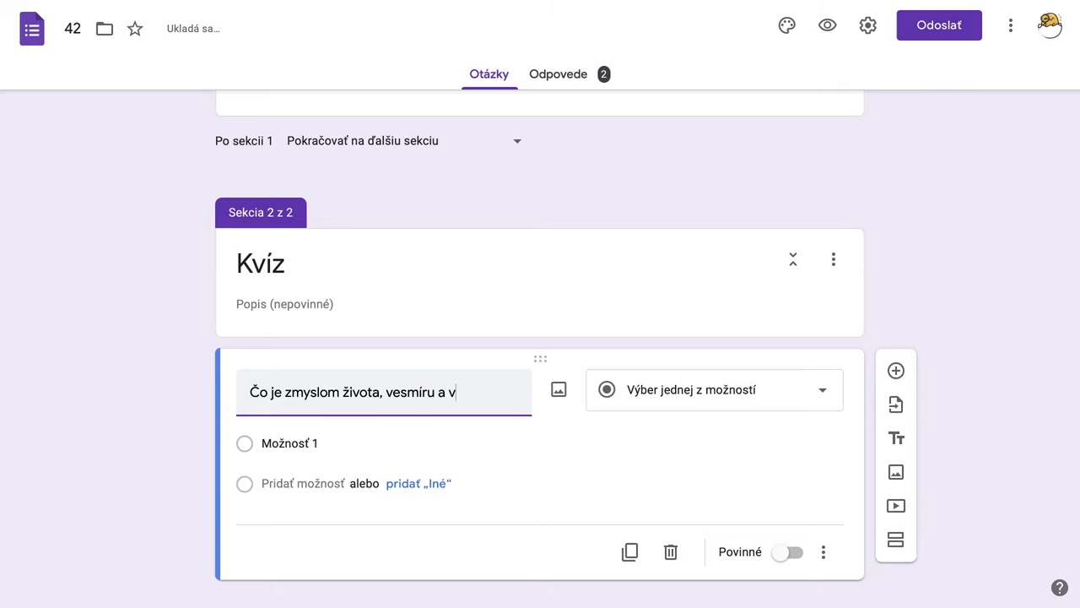
pyautogui.write('ôbec?')
# Change the new quiz question's type to "Krátka odpoveď" and make it required
pyautogui.click(257, 447)
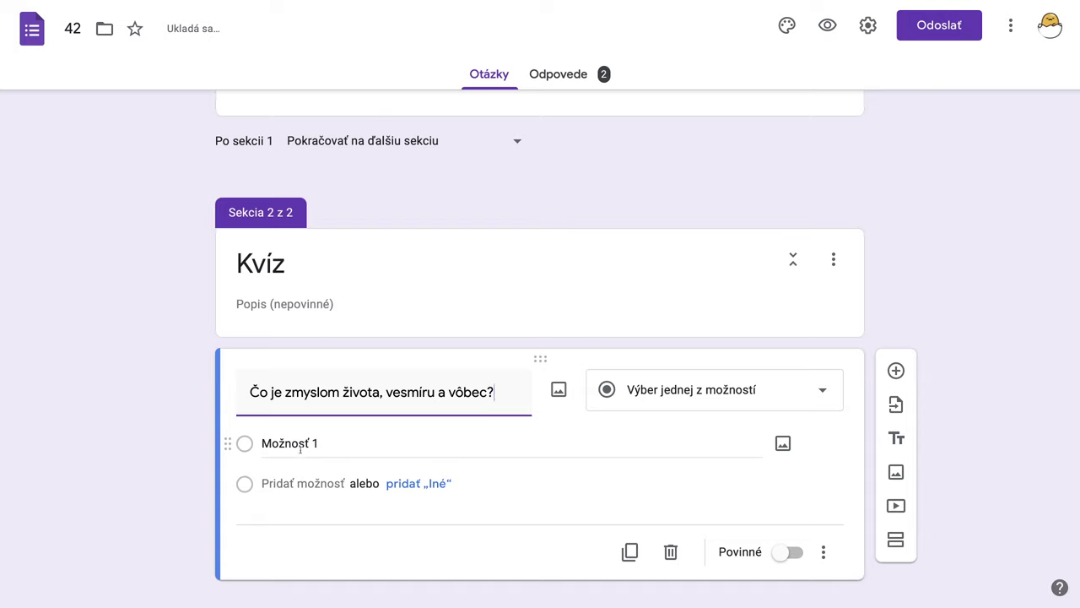
pyautogui.click(658, 393)
pyautogui.click(675, 99)
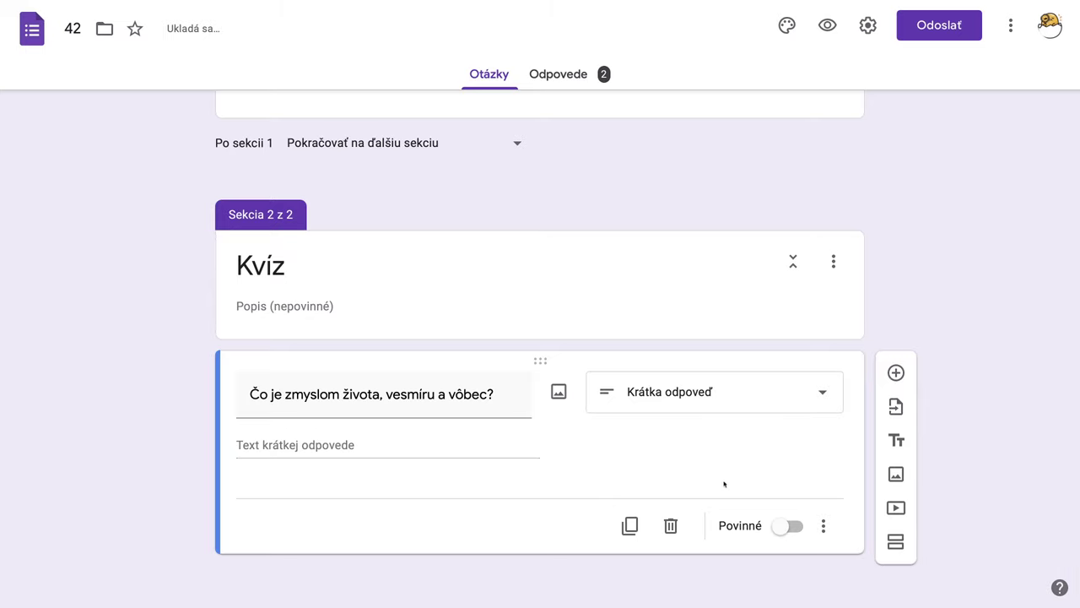
pyautogui.click(798, 528)
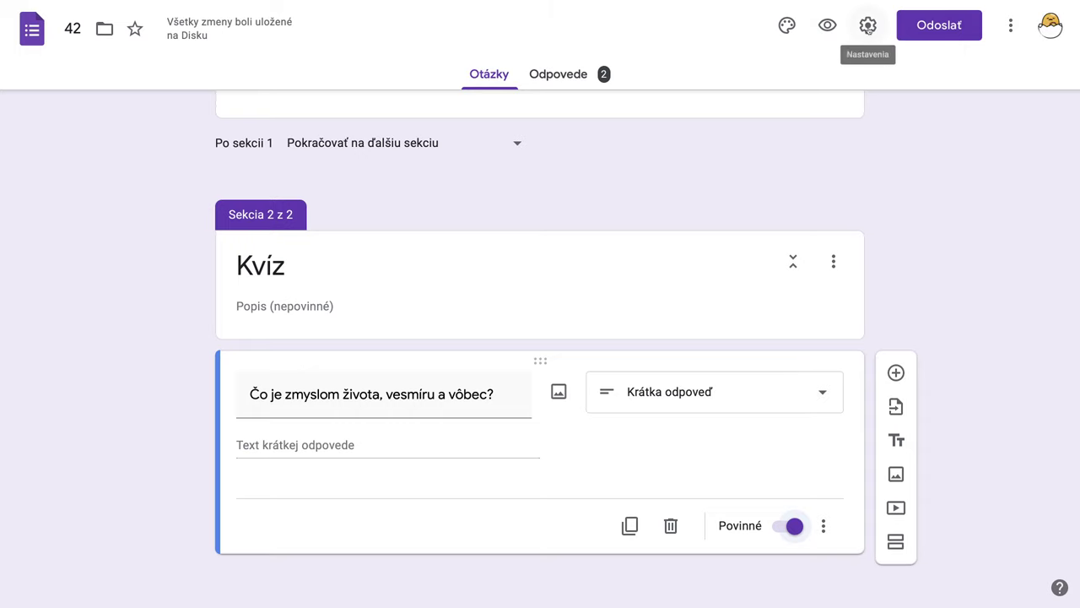
# Turn the form into a quiz with "Zmeniť na kvíz" in the form settings and save the change
pyautogui.click(868, 30)
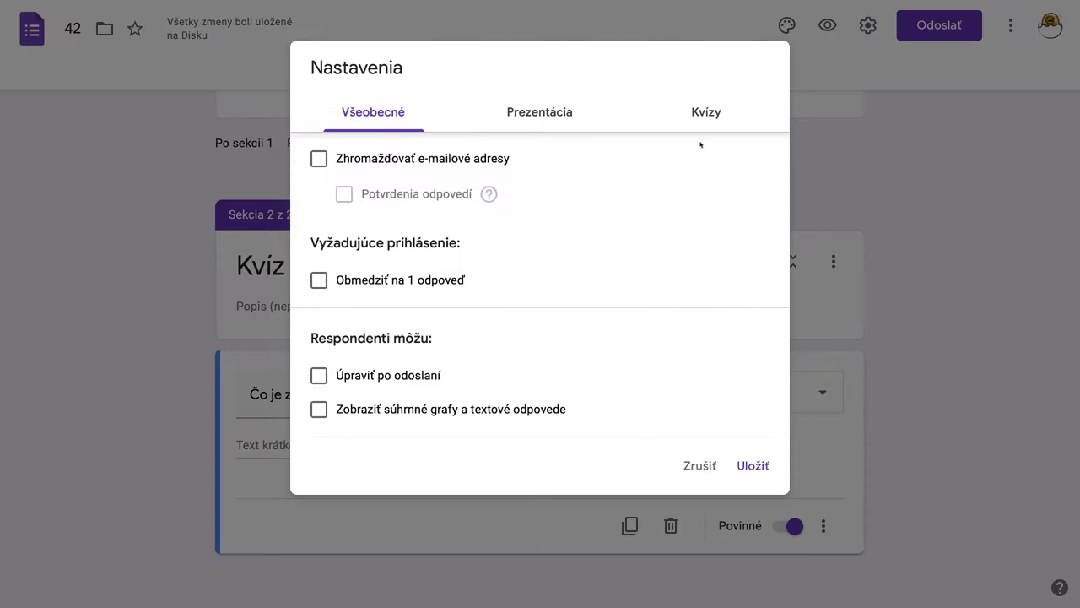
pyautogui.click(709, 118)
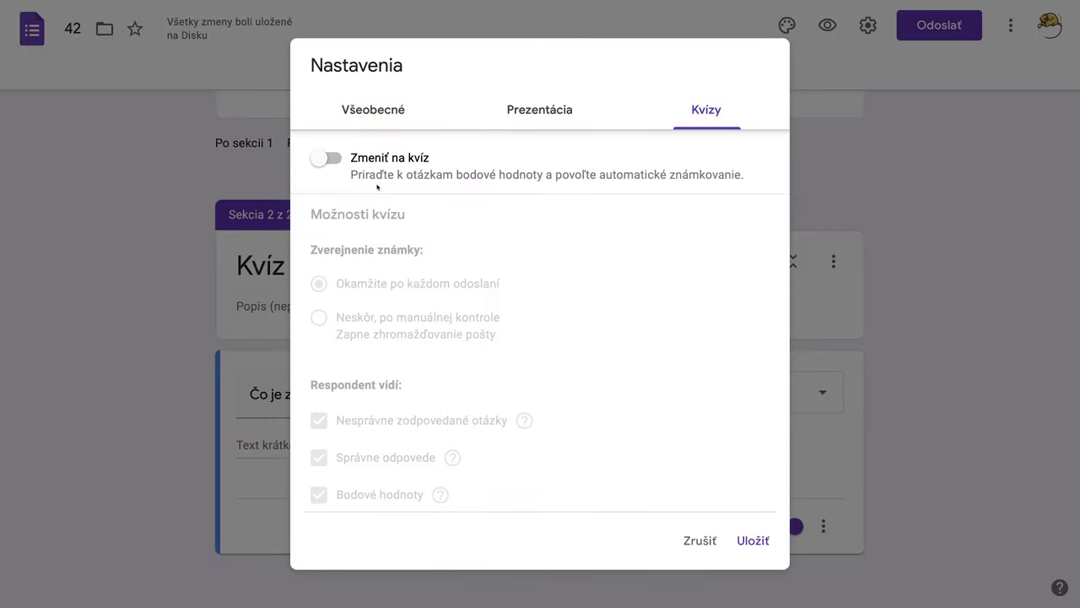
pyautogui.click(323, 157)
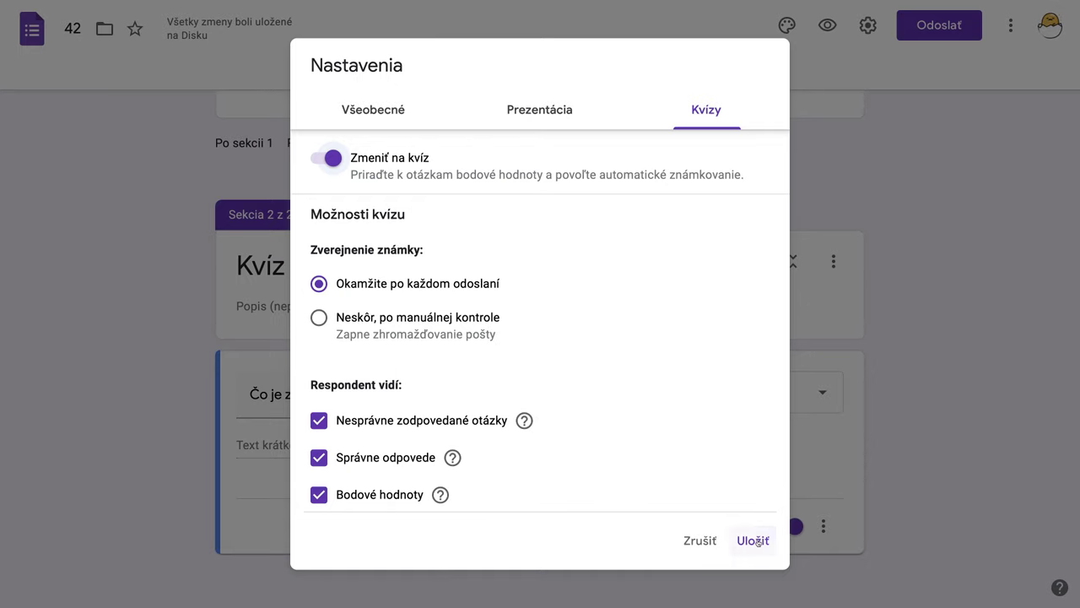
pyautogui.click(760, 541)
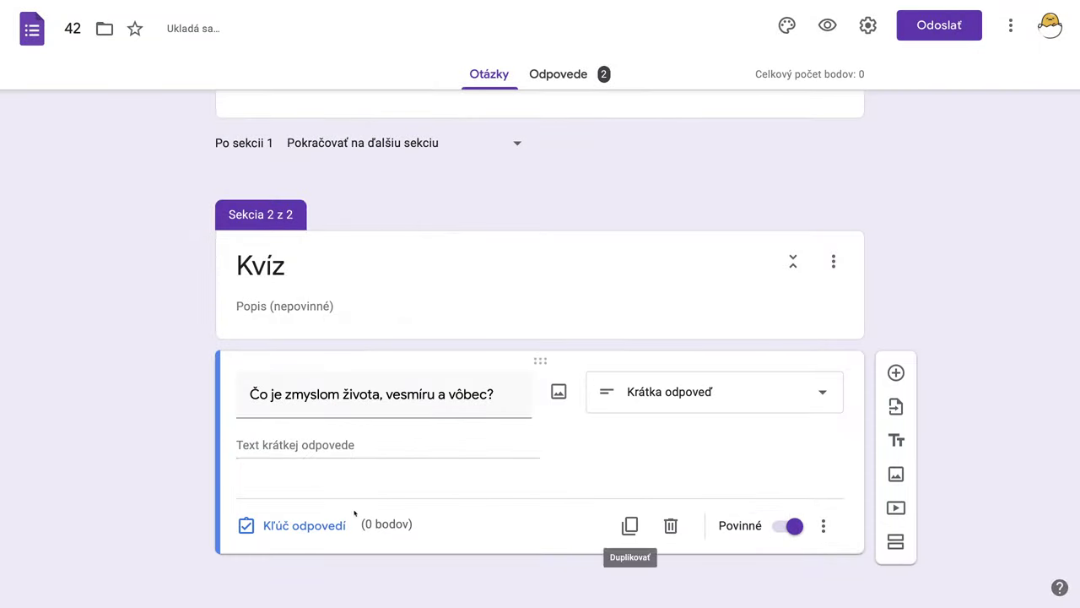
# In the quiz question's answer key, add 42 as a correct answer and set the question's value to 1 point
pyautogui.click(304, 526)
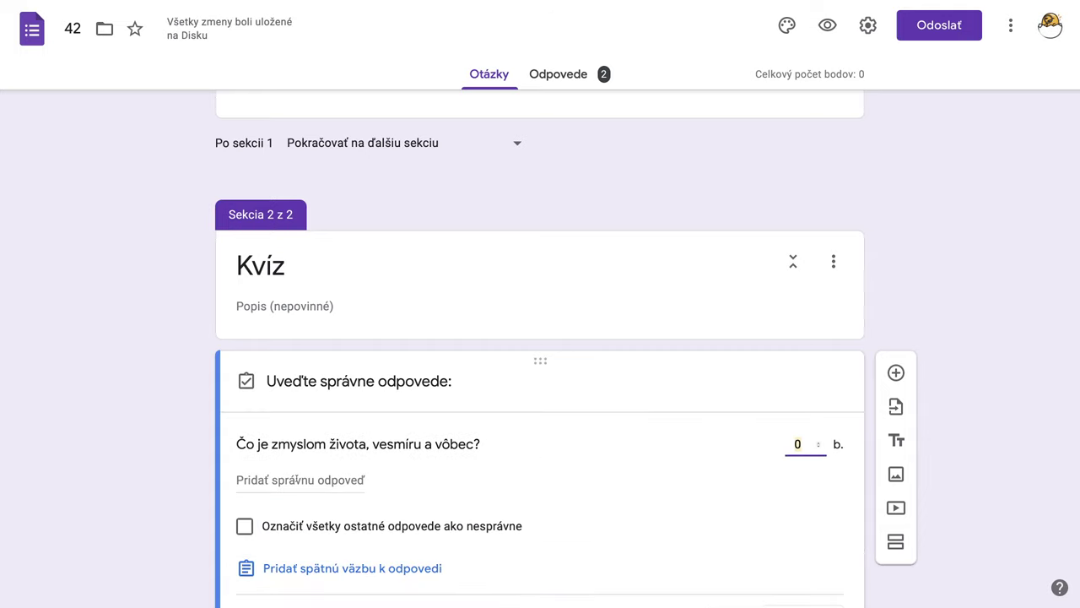
pyautogui.click(284, 480)
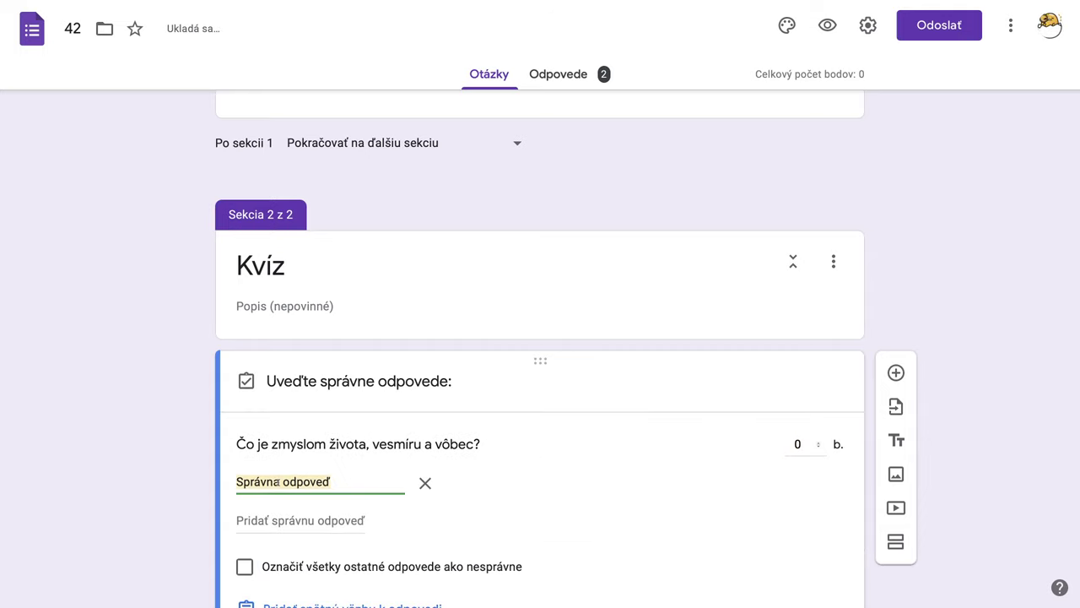
pyautogui.write('42')
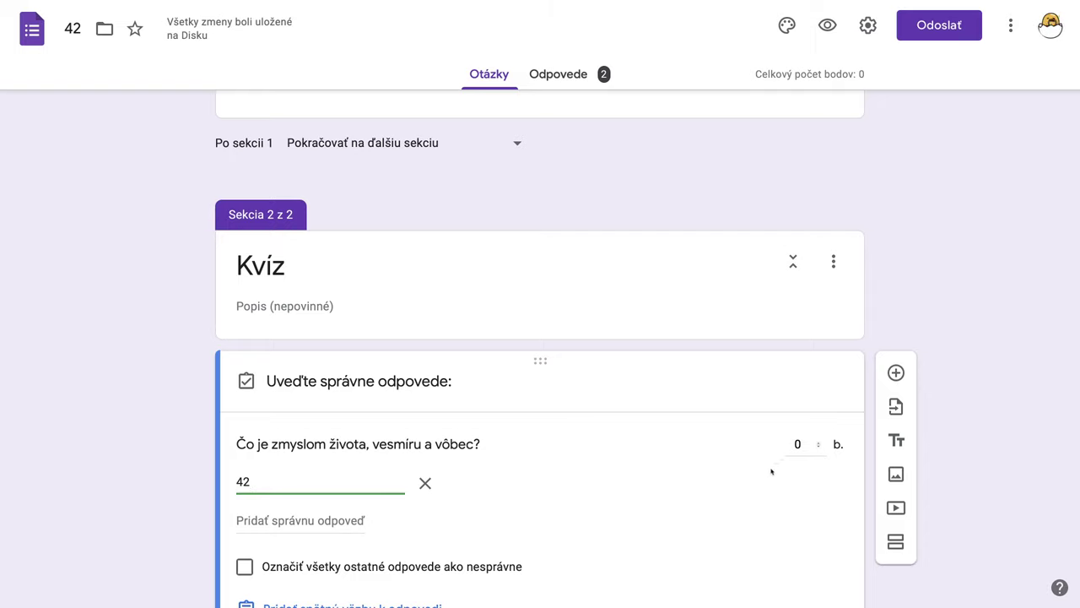
pyautogui.scroll(-1, 772, 470)
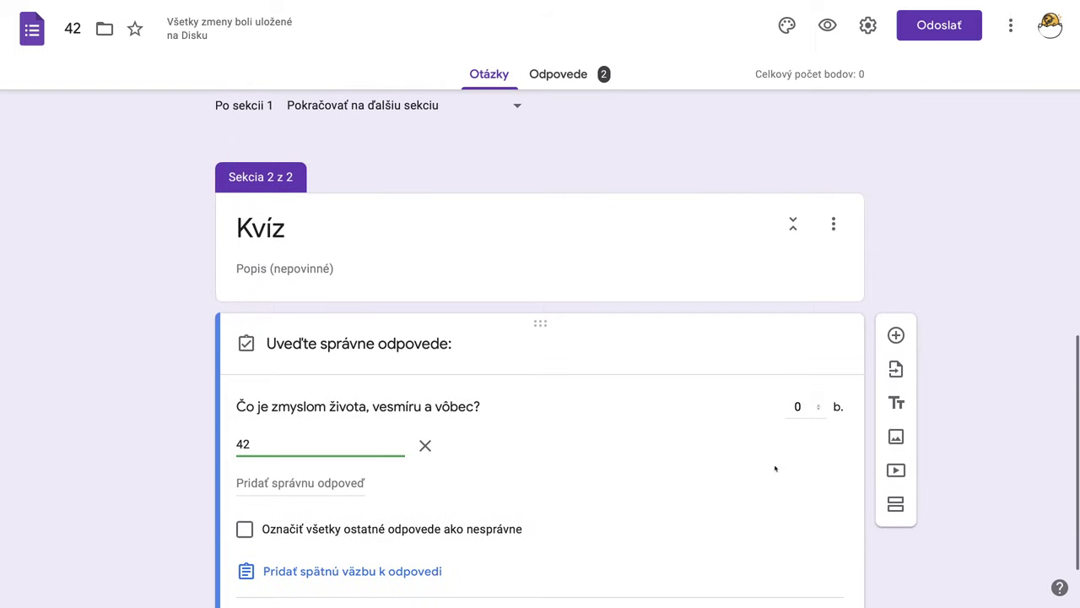
pyautogui.click(818, 407)
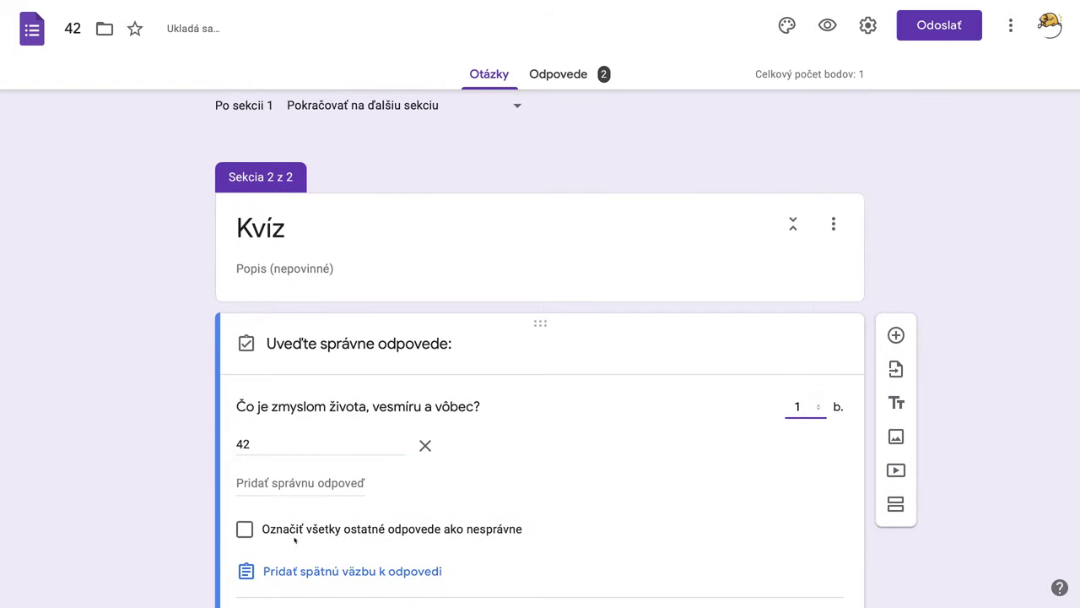
# Add "kirk iki" as a second correct answer and finish editing the answer key
pyautogui.click(254, 484)
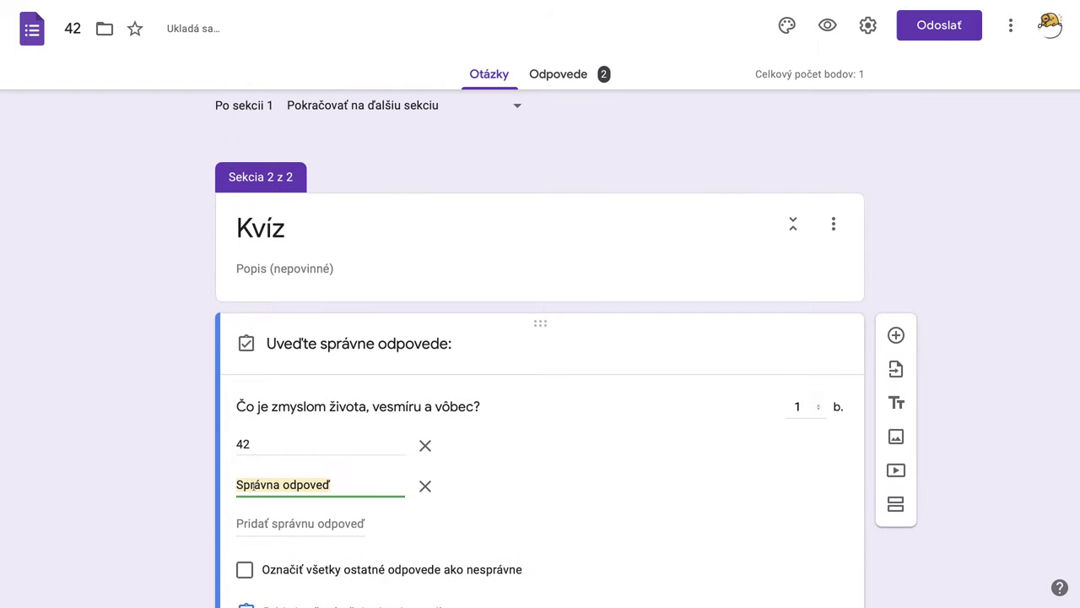
pyautogui.write('kir')
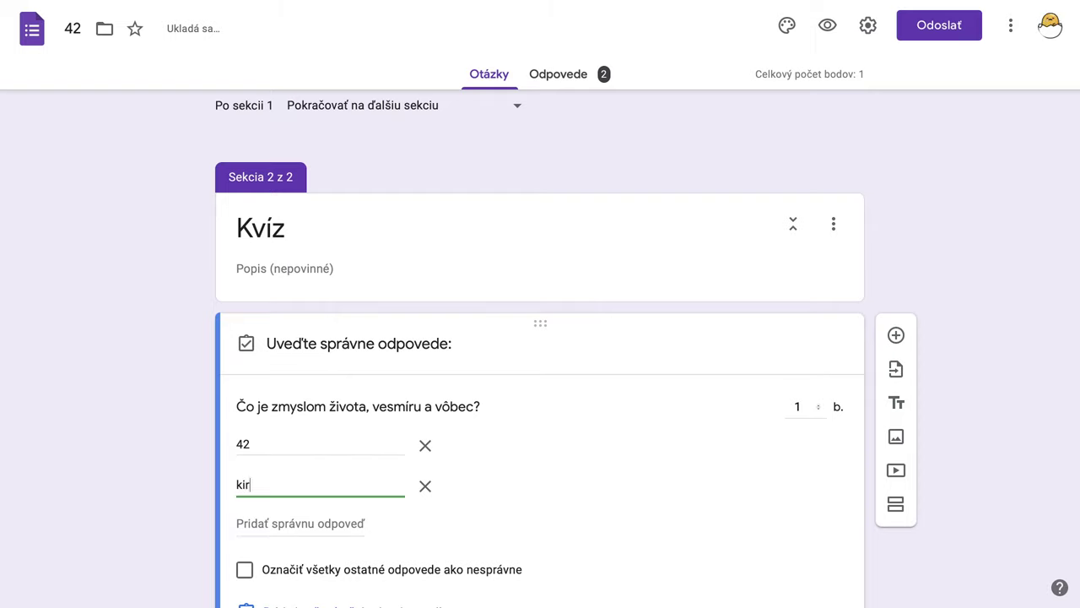
pyautogui.write('k iki')
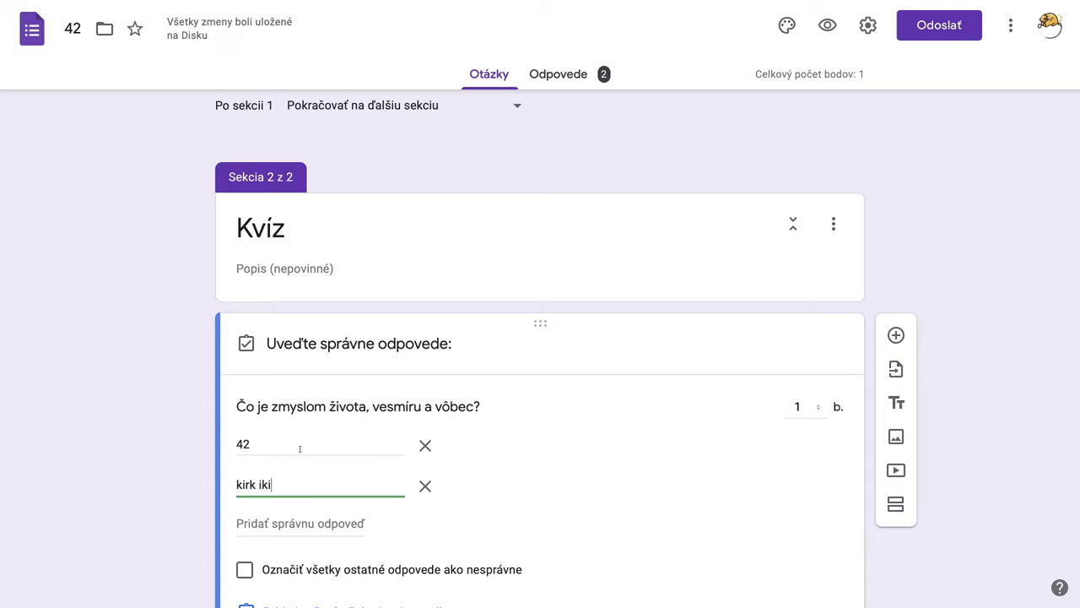
pyautogui.scroll(-1, 559, 471)
pyautogui.scroll(-1, 560, 473)
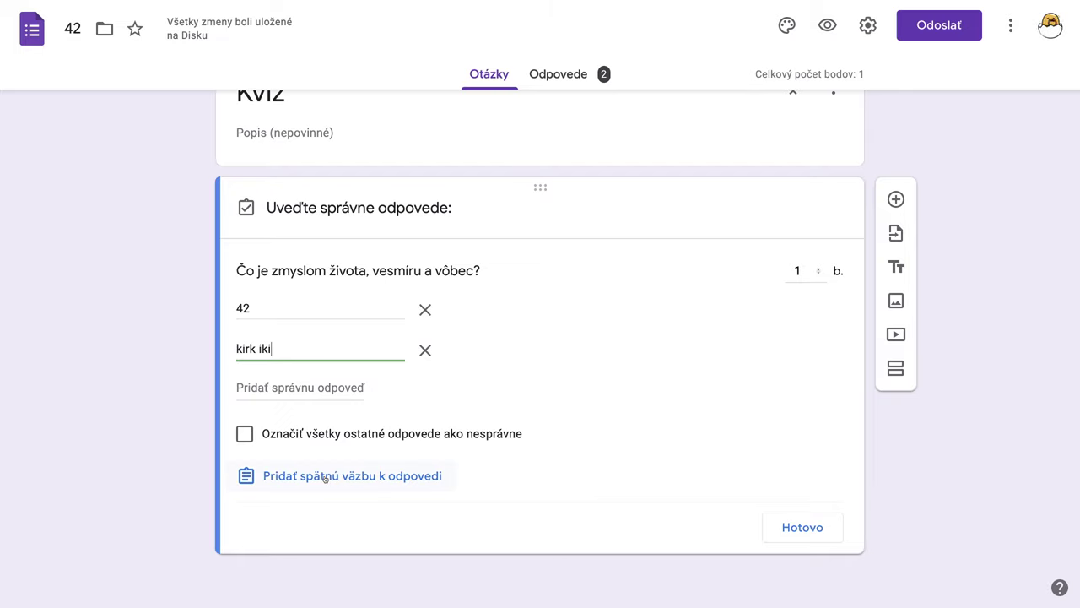
pyautogui.click(799, 530)
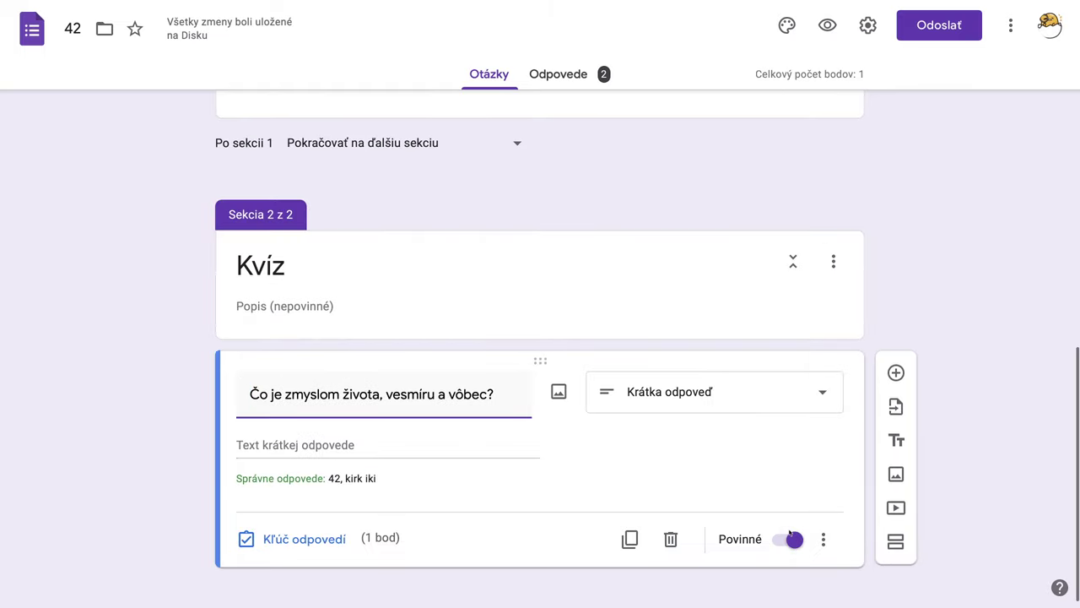
# Open the form preview, answer the required name question with test initials, and continue to the "Kvíz" section
pyautogui.click(827, 25)
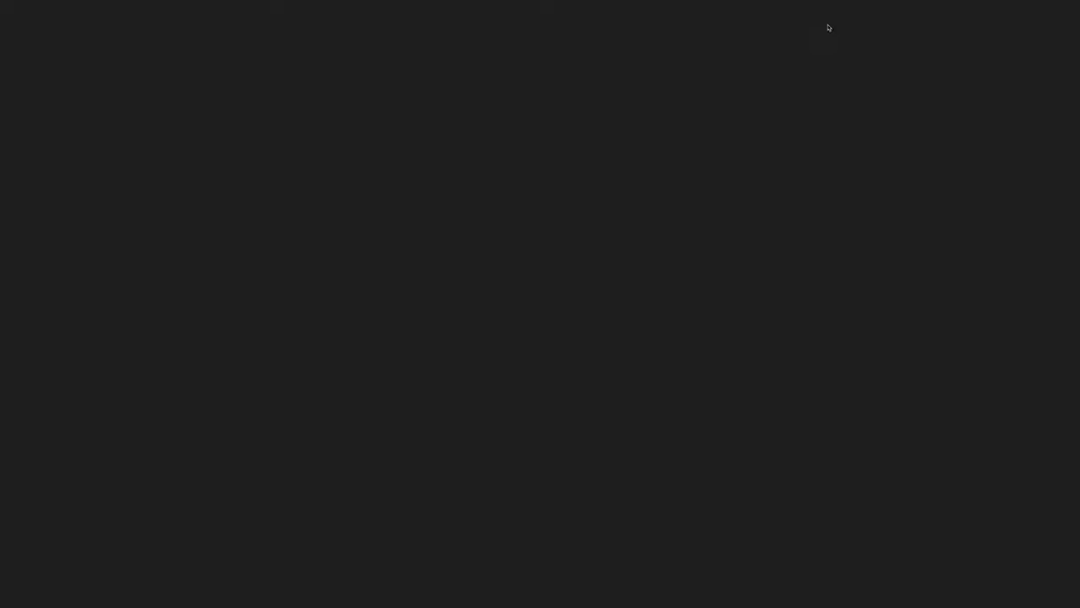
pyautogui.click(305, 199)
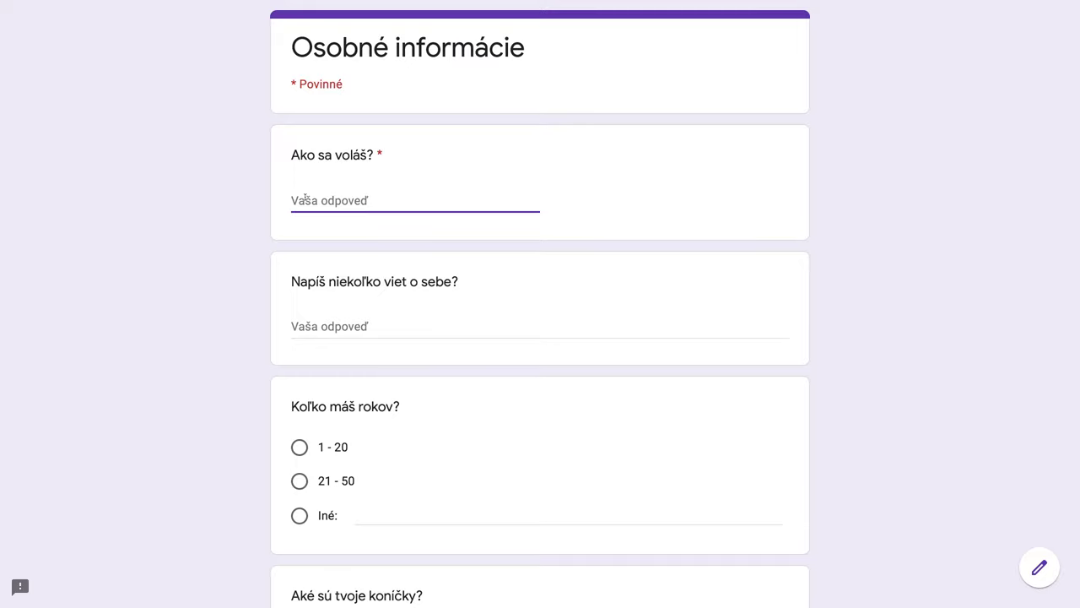
pyautogui.write('YY')
pyautogui.scroll(-4, 571, 324)
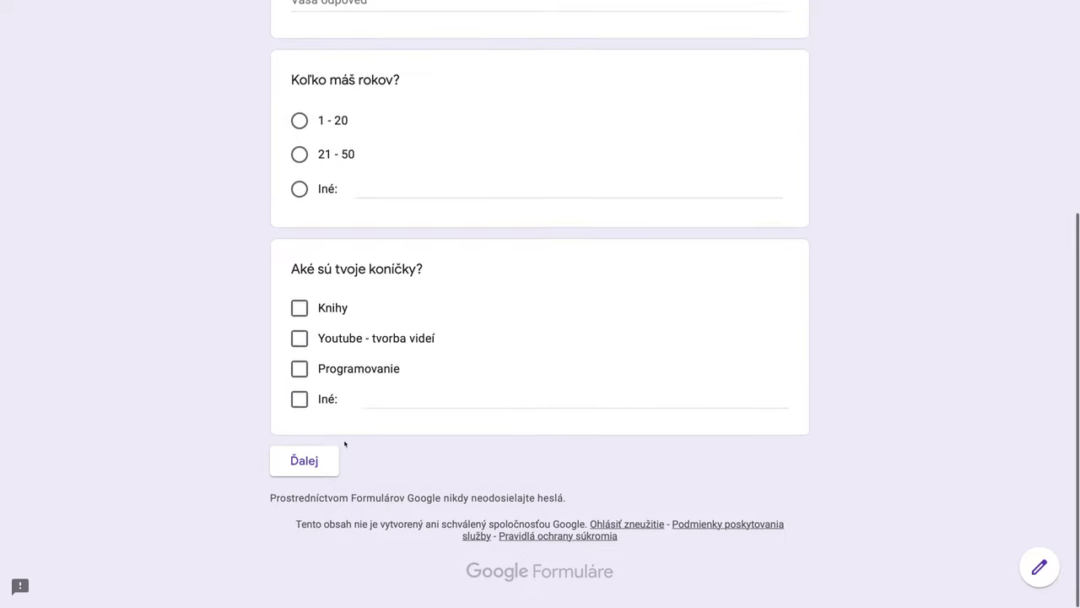
pyautogui.click(305, 461)
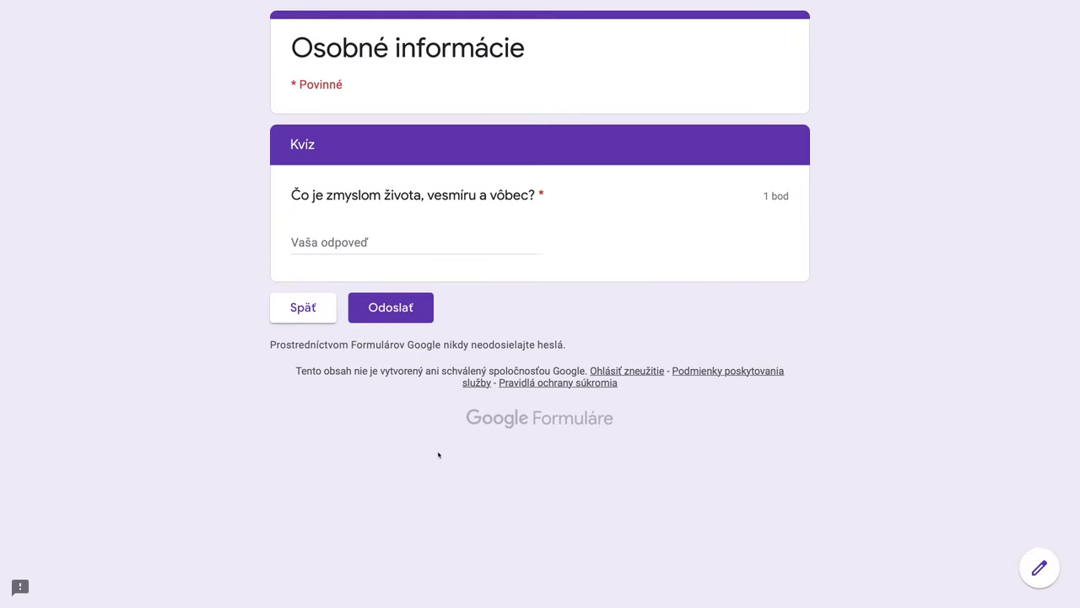
# Answer the quiz question "Čo je zmyslom života, vesmíru a vôbec?" with "Láska" and submit the response
pyautogui.click(405, 242)
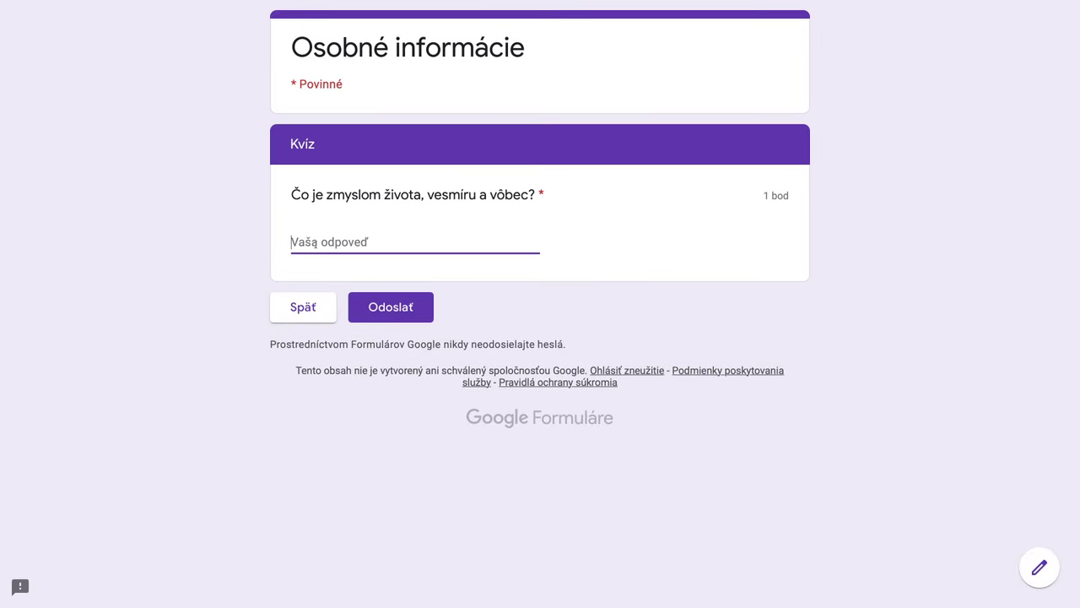
pyautogui.write('4')
pyautogui.press('BackSpace')
pyautogui.write('Láska')
pyautogui.click(413, 297)
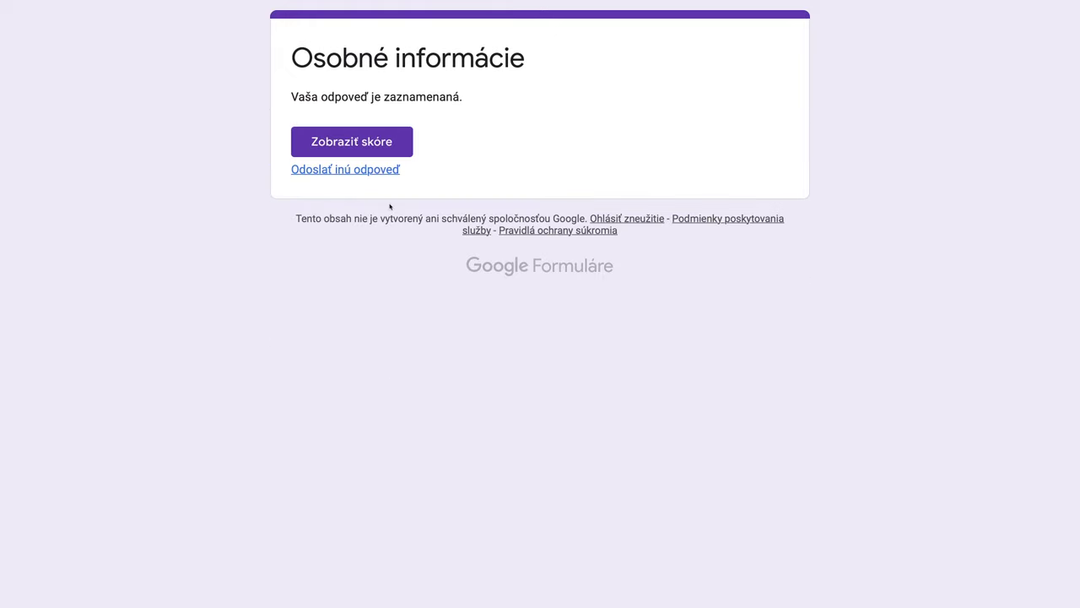
# View the submitted response's score and its graded quiz answer, and return to the form editor
pyautogui.click(367, 148)
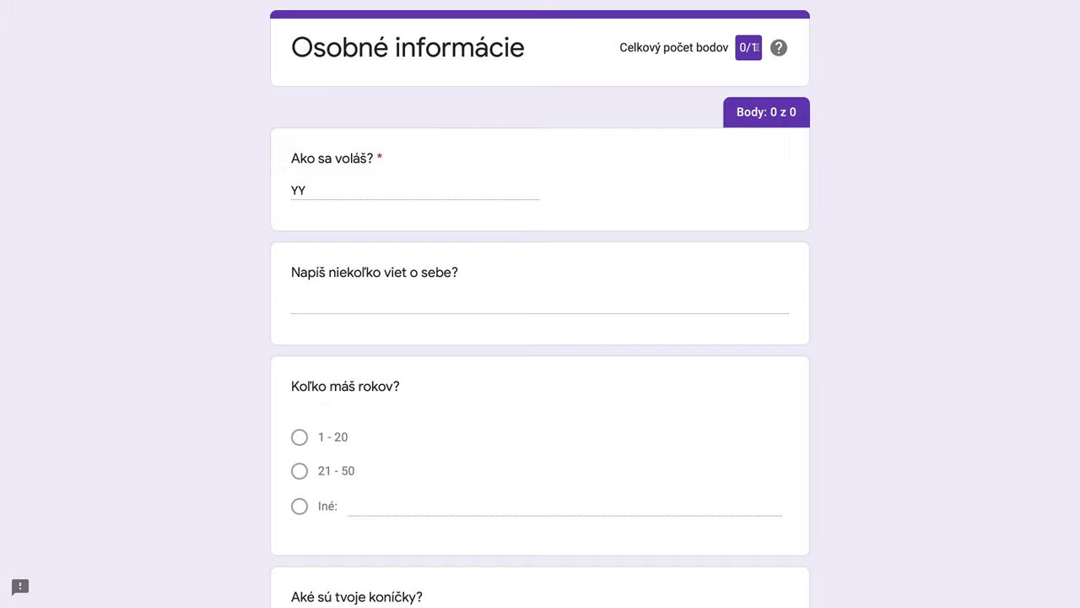
pyautogui.scroll(-5, 513, 354)
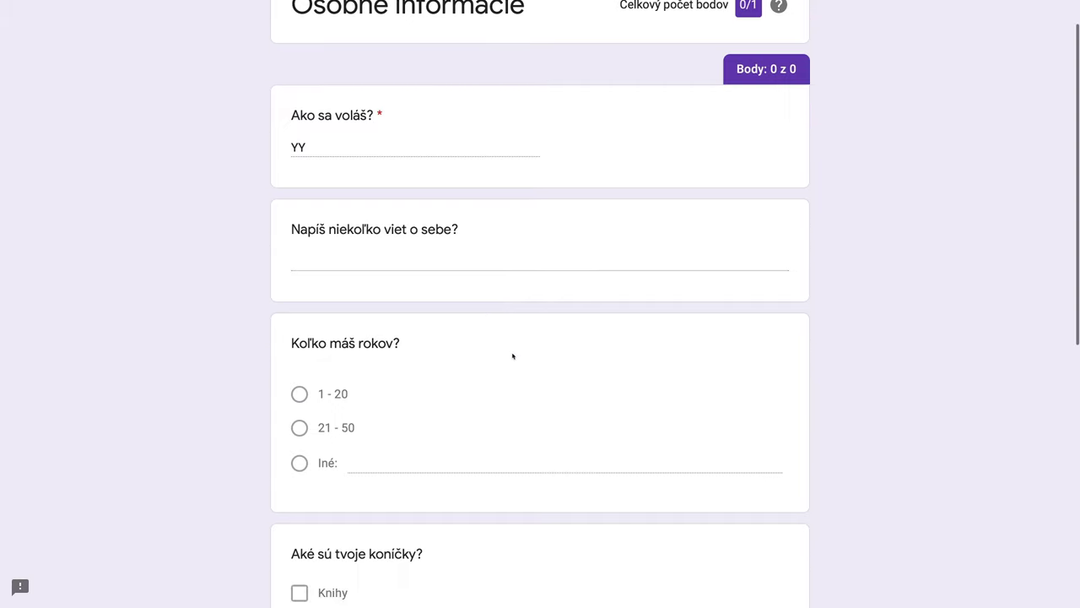
pyautogui.scroll(-2, 467, 479)
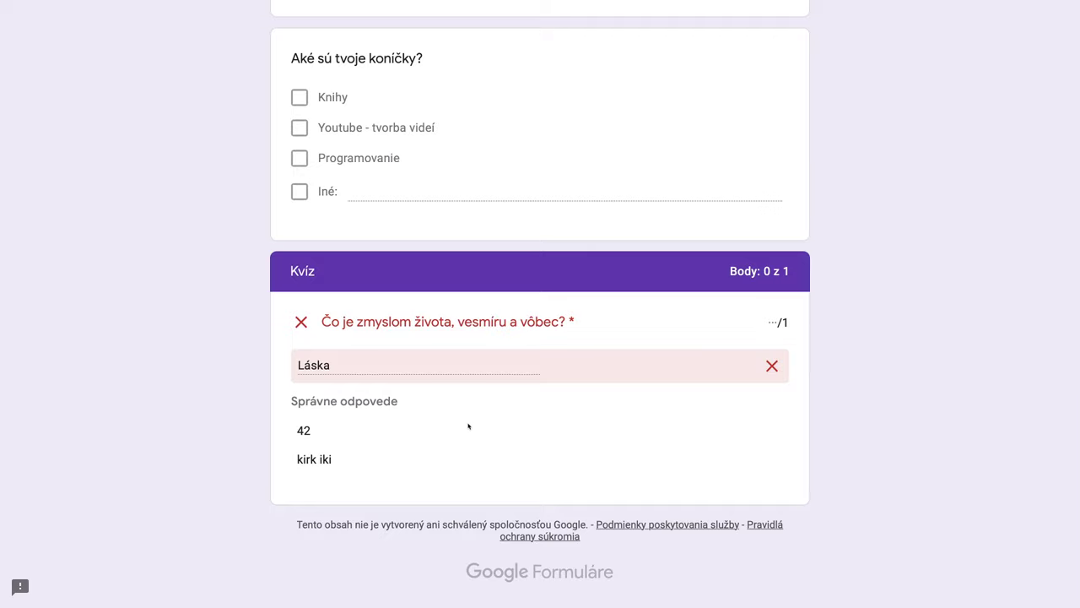
pyautogui.scroll(10, 414, 432)
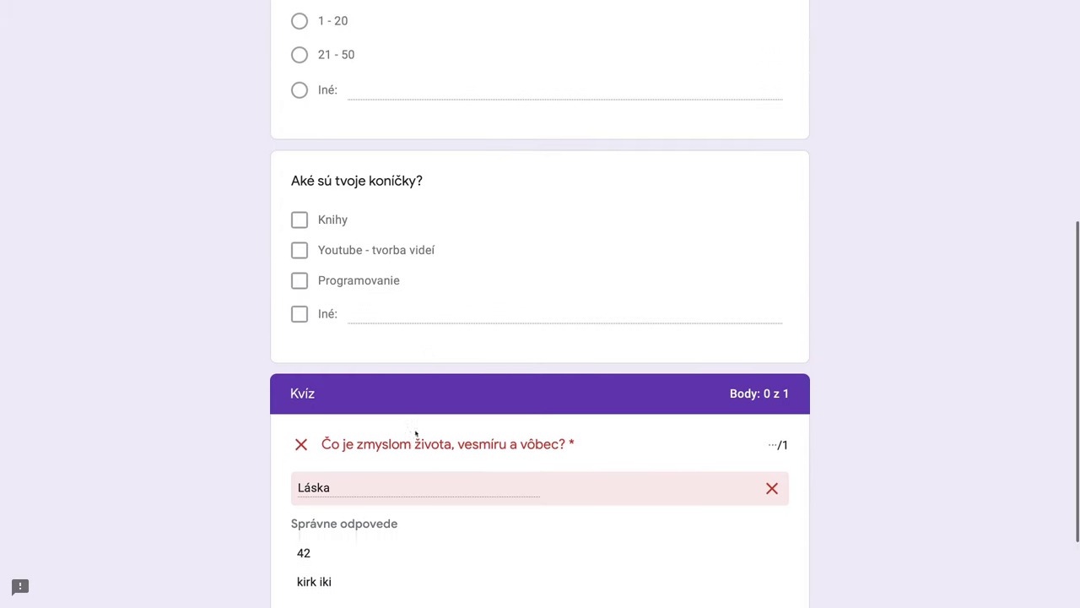
pyautogui.click(652, 39)
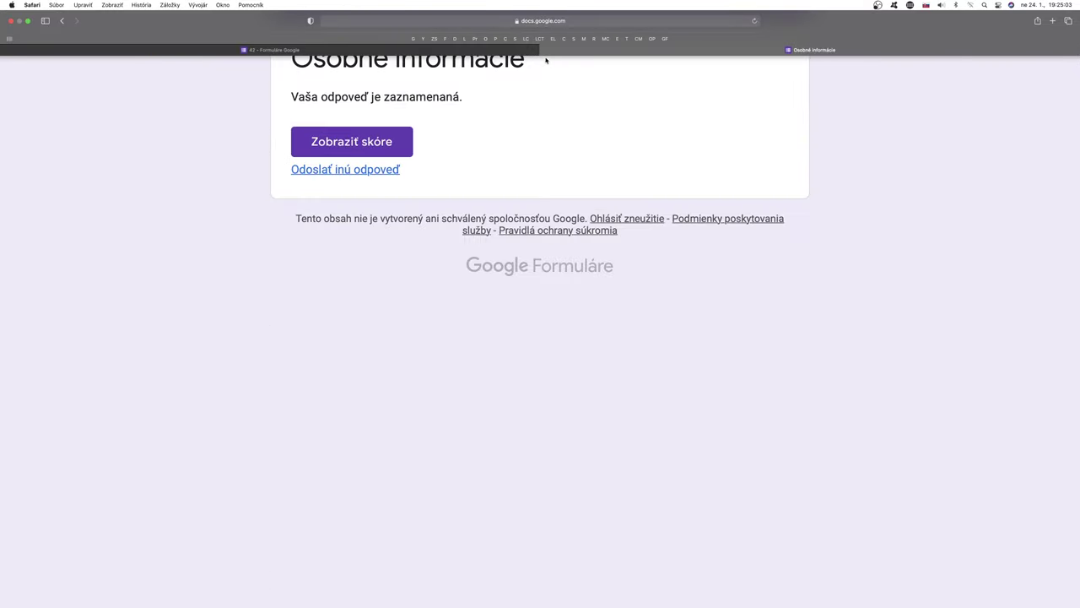
pyautogui.click(546, 50)
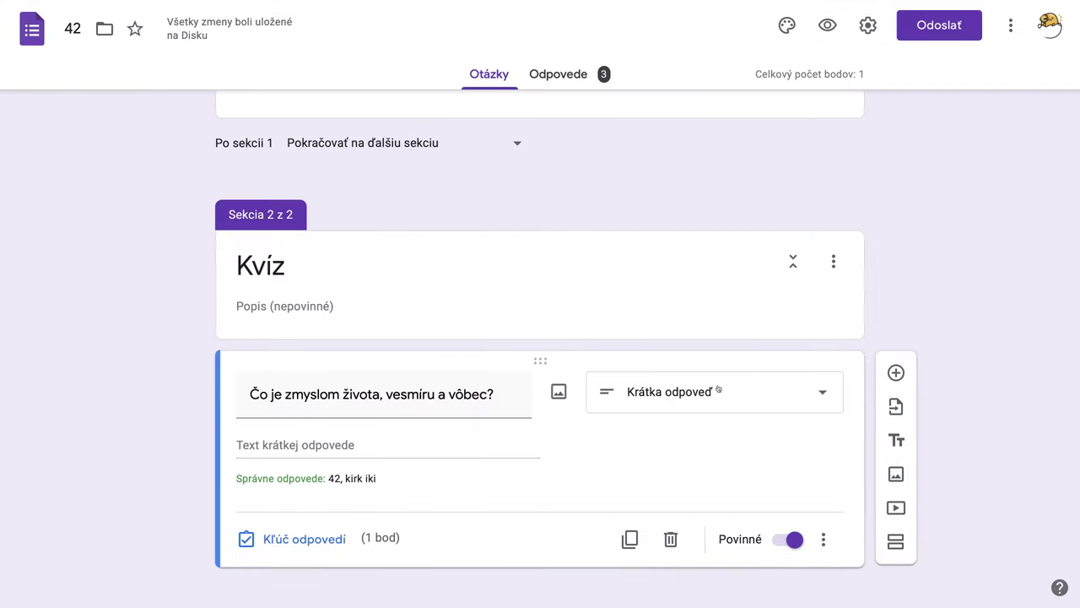
# In the quiz question's answer key, add answer feedback reading "Dôvod ? Nájdeš ho vo videu."
pyautogui.scroll(-1, 718, 389)
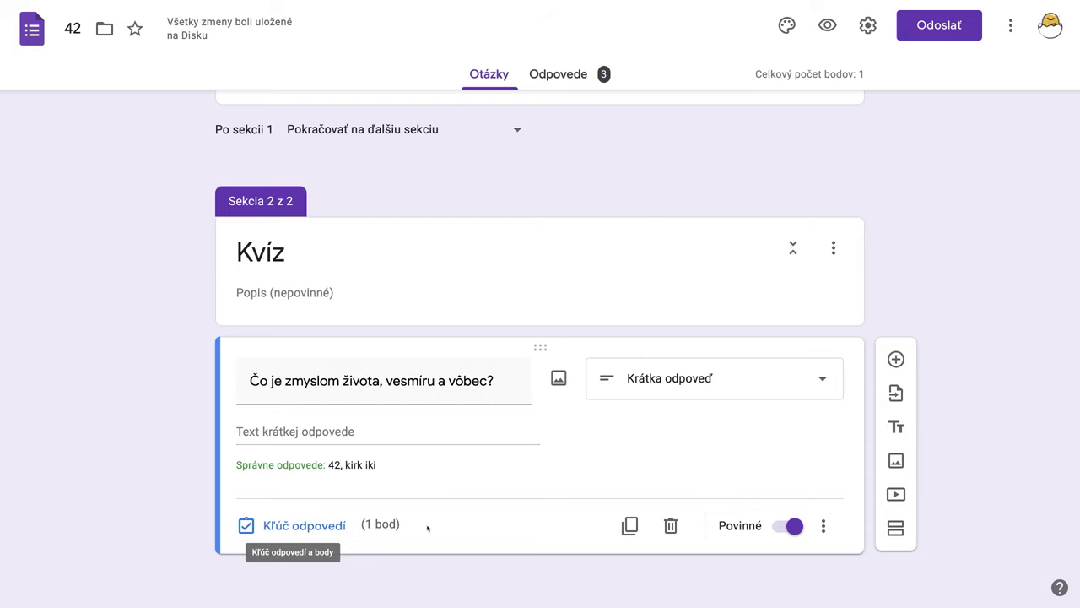
pyautogui.click(306, 526)
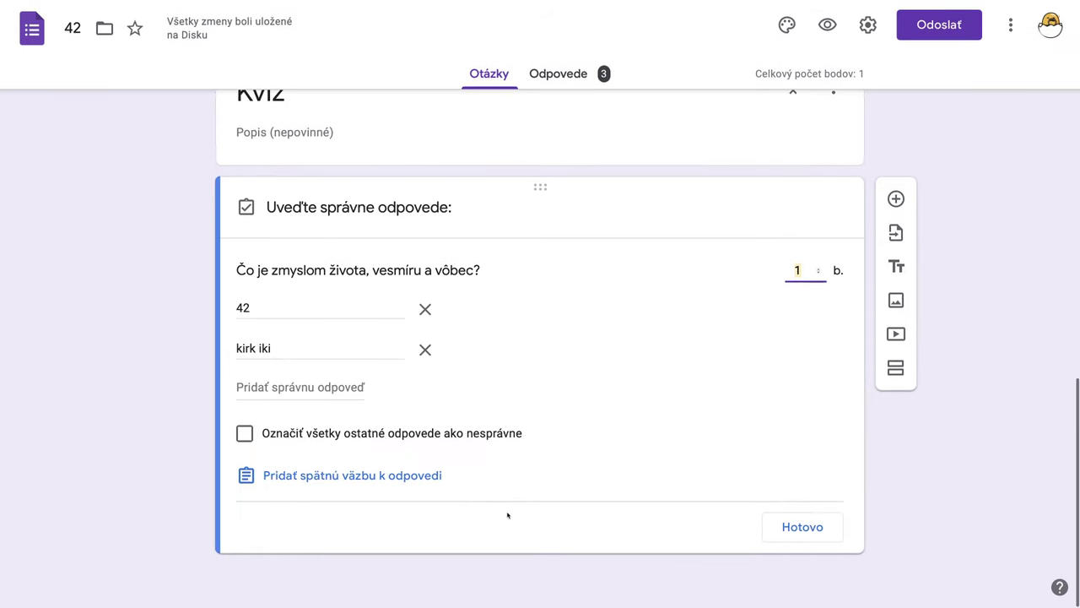
pyautogui.click(345, 478)
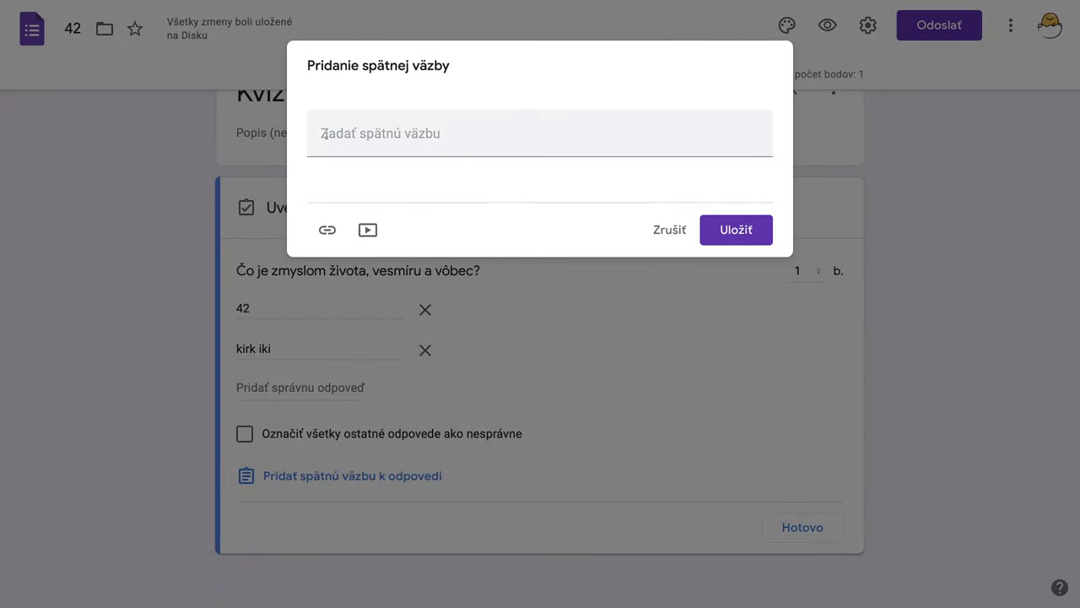
pyautogui.click(379, 133)
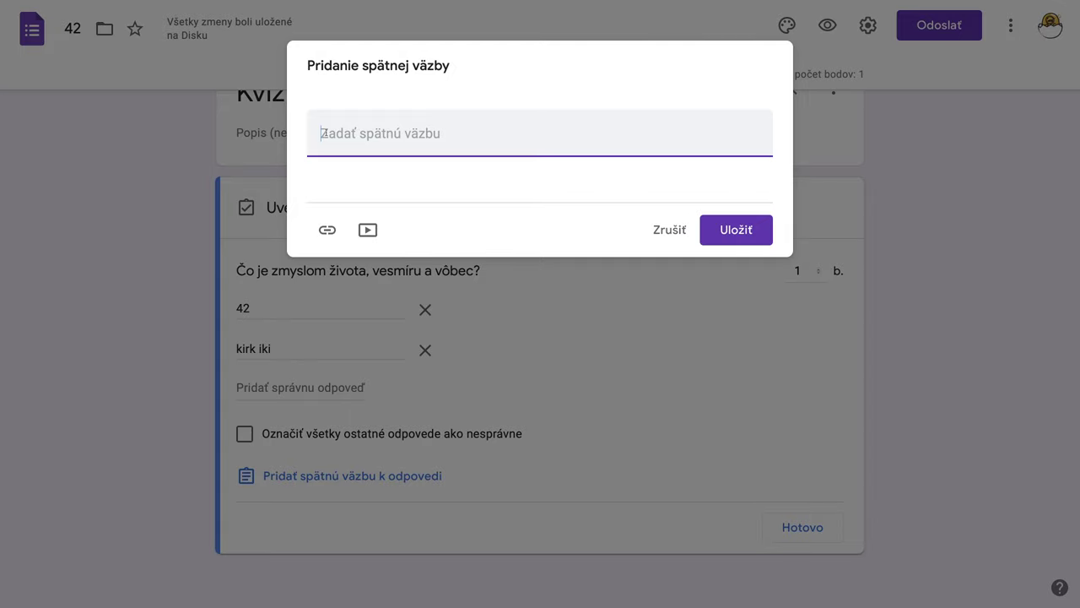
pyautogui.write('Dôvod')
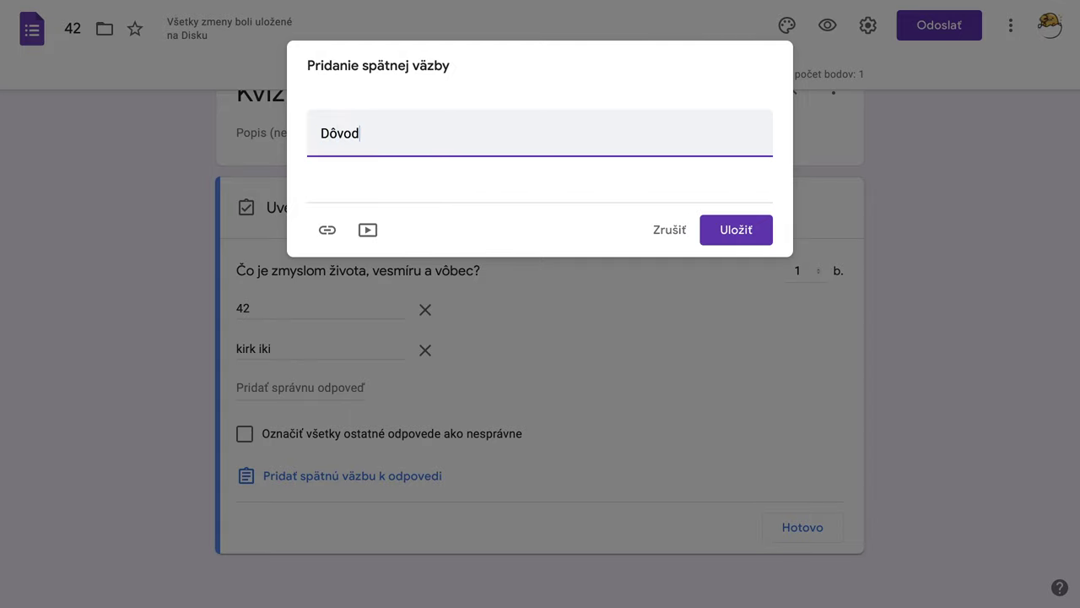
pyautogui.write(' ? Nájdeš h')
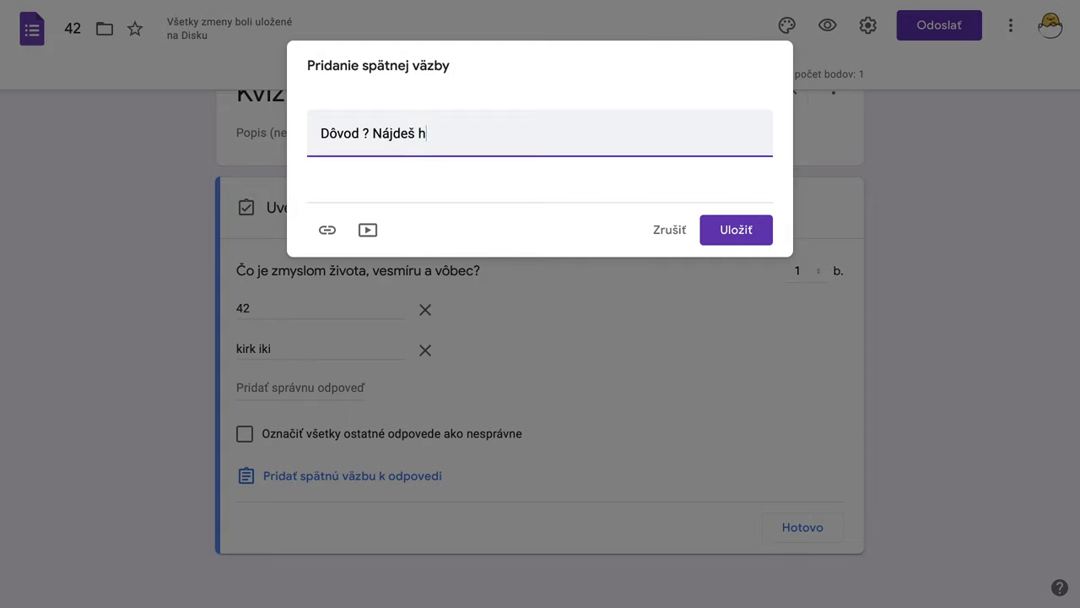
pyautogui.write('o vo videu.')
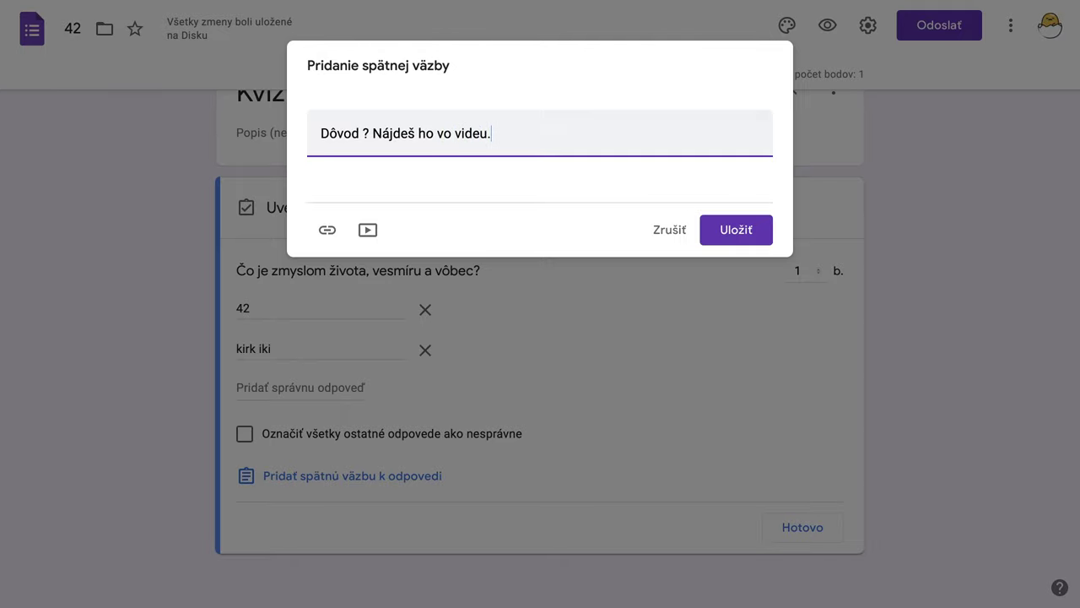
# Search YouTube for "zmysel života vesmíru", attach the video "Odpověď na otázku života, vesmíru a vůbec" to the feedback, and save it
pyautogui.click(367, 230)
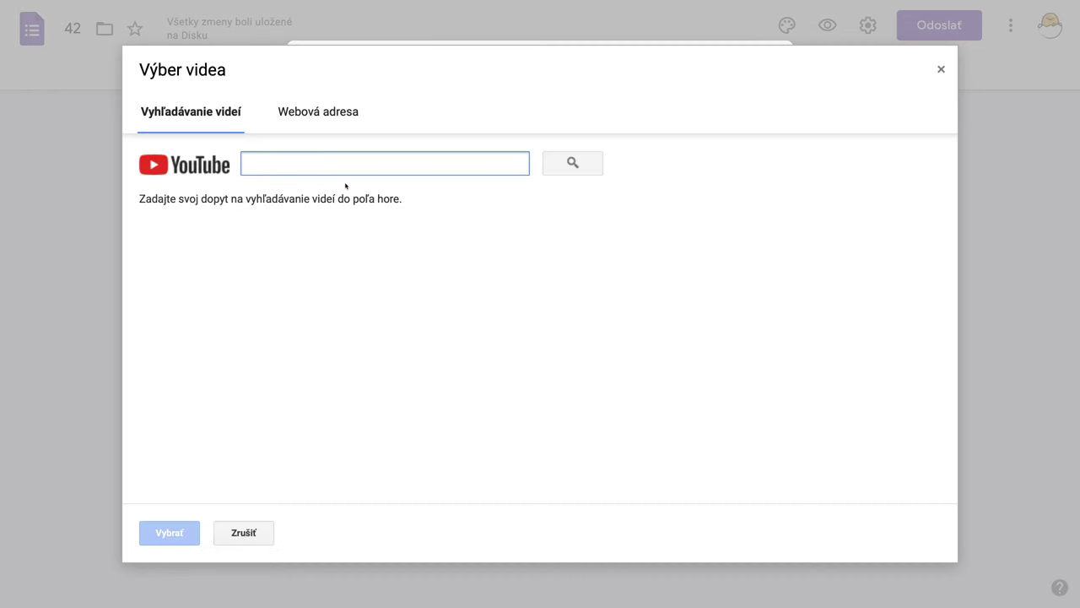
pyautogui.write('zm')
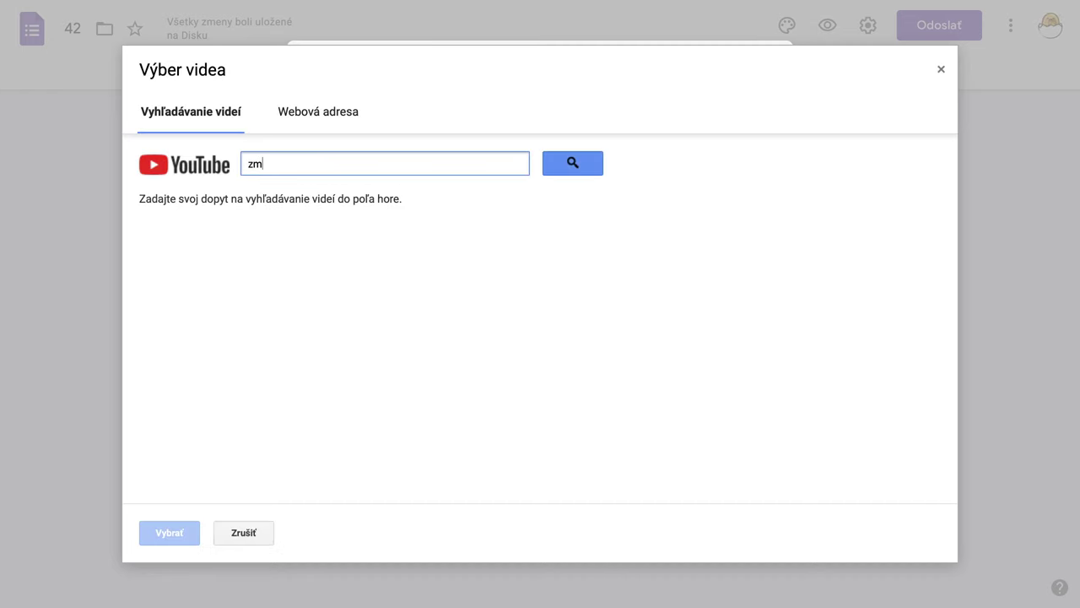
pyautogui.write('ysel života vesmíru')
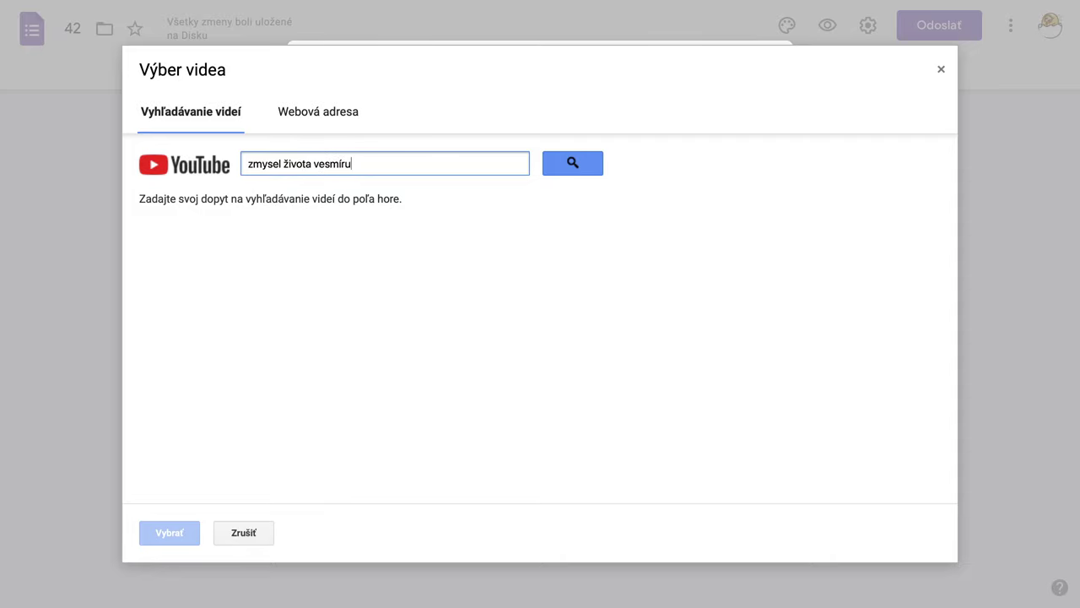
pyautogui.press('Return')
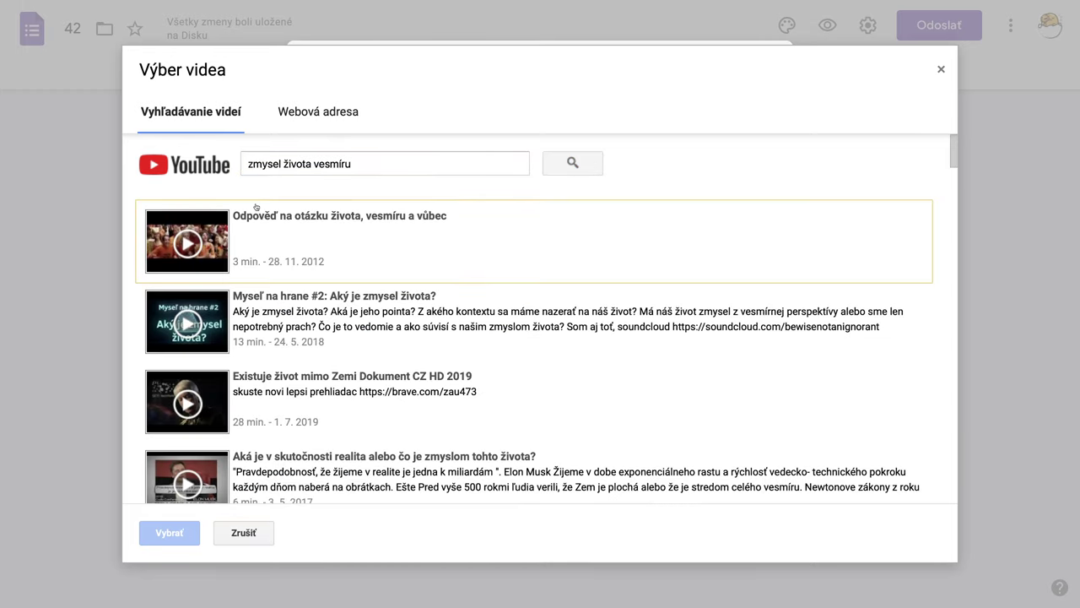
pyautogui.click(212, 254)
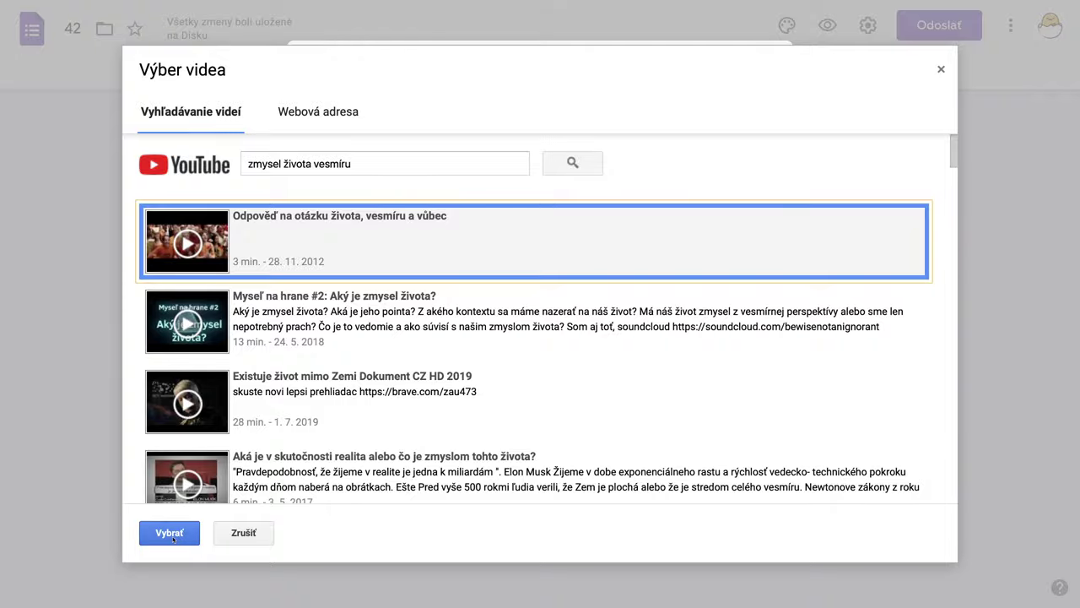
pyautogui.click(173, 533)
pyautogui.click(735, 274)
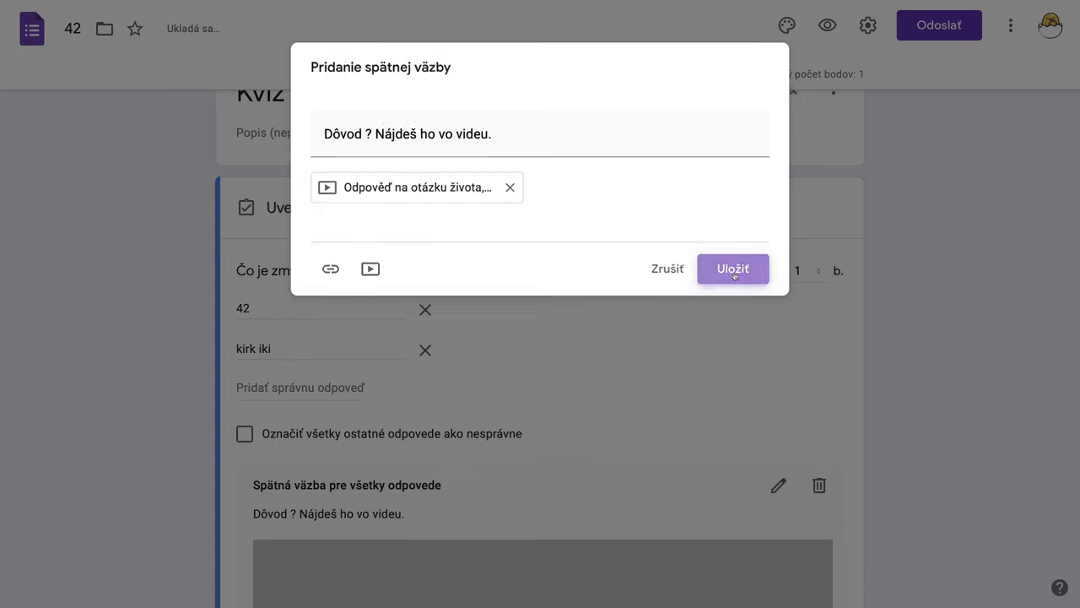
# Check the feedback's embedded video by playing its opening part and pausing it
pyautogui.scroll(-1, 639, 426)
pyautogui.scroll(-4, 639, 427)
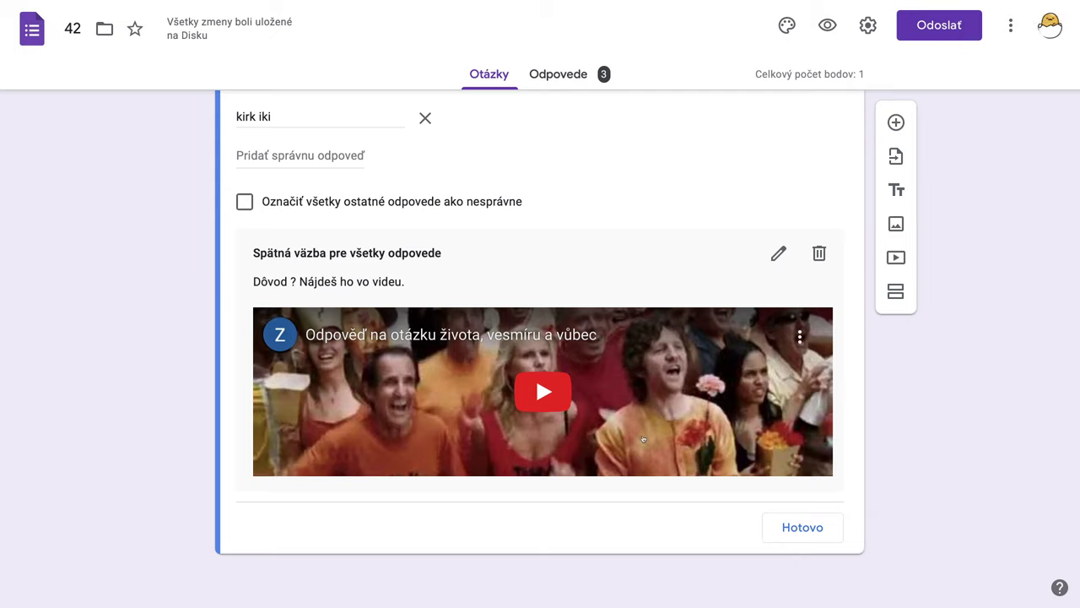
pyautogui.scroll(1, 591, 435)
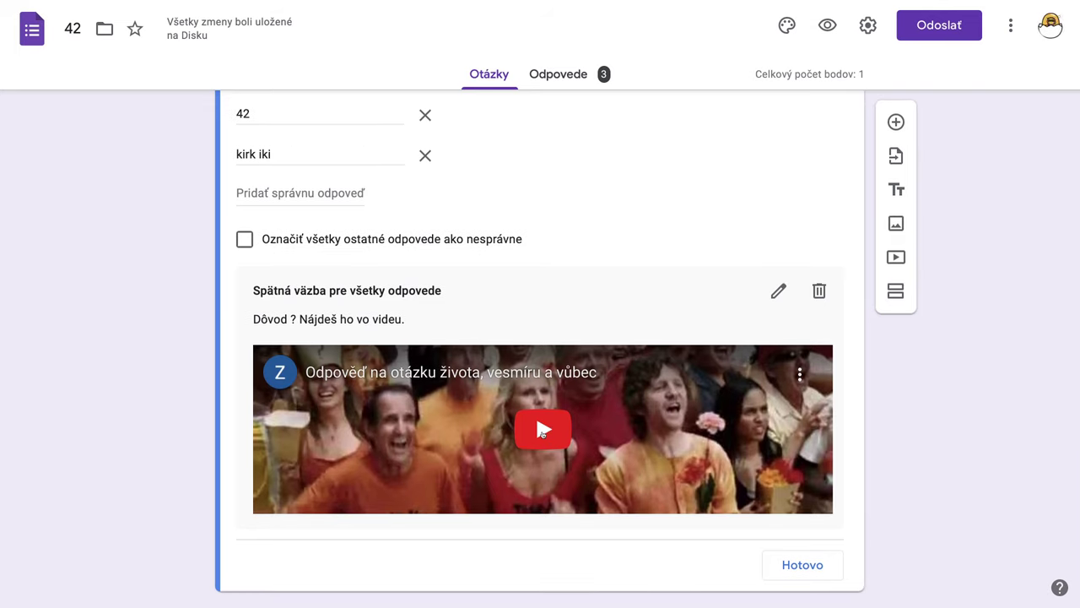
pyautogui.click(543, 430)
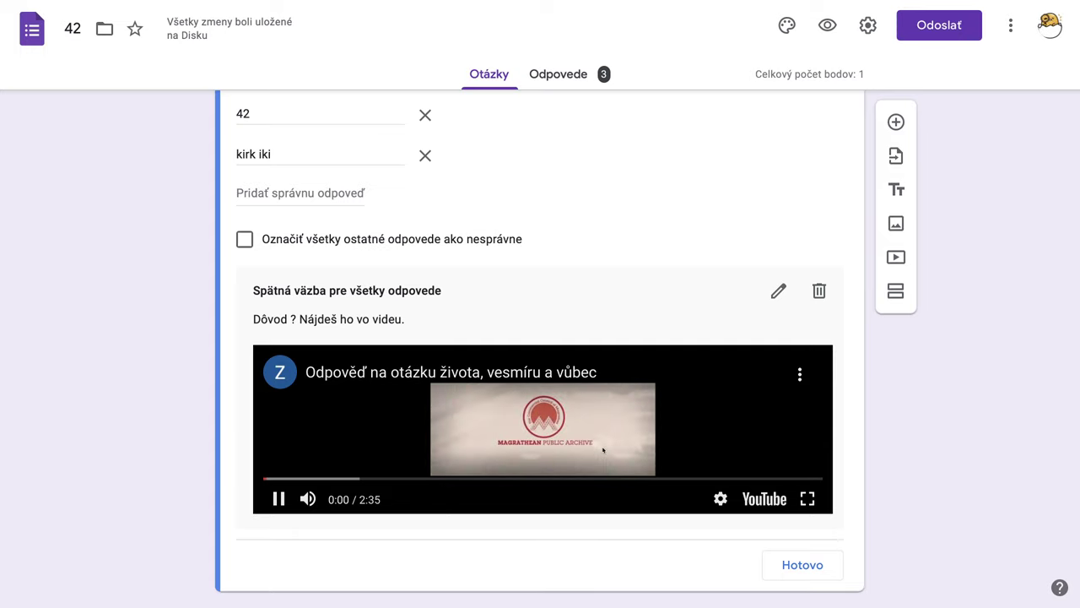
pyautogui.press('XF86AudioRaiseVolume')
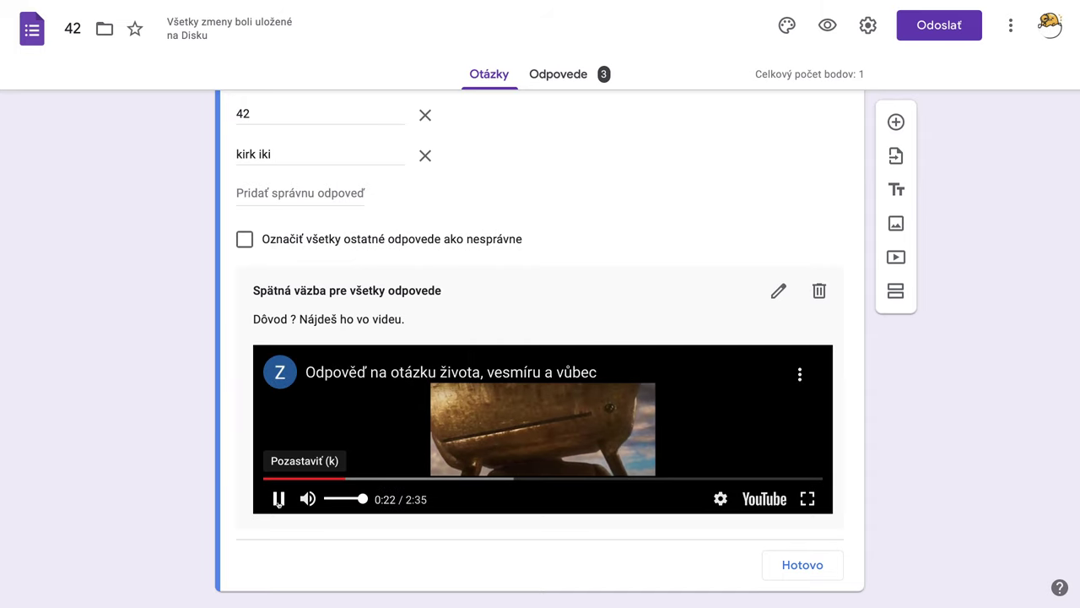
pyautogui.click(278, 499)
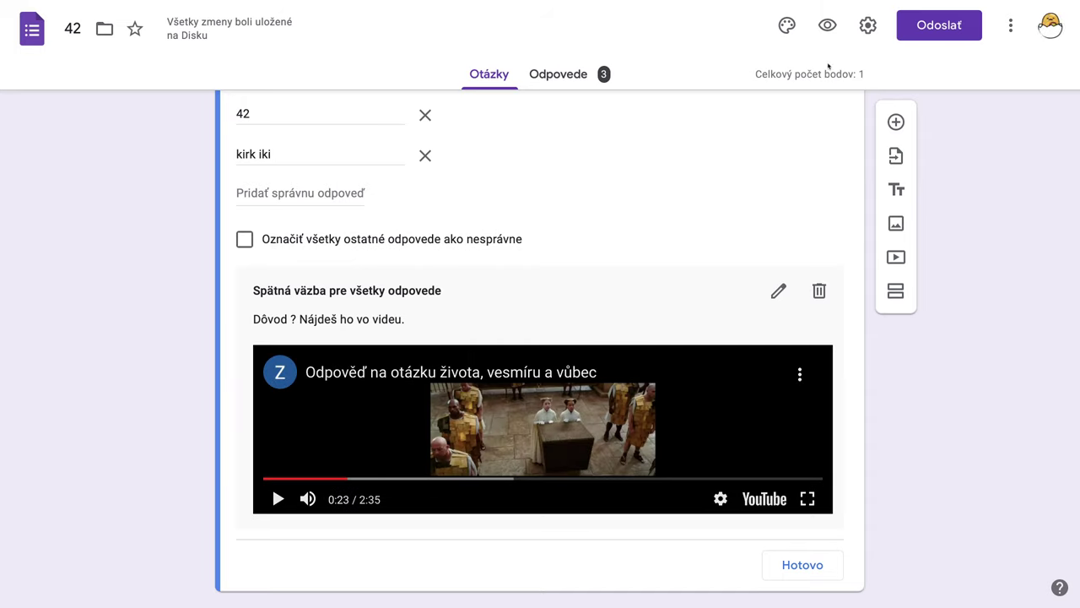
# Preview the form again, enter new test initials for the required name question, and proceed to the quiz section
pyautogui.click(827, 26)
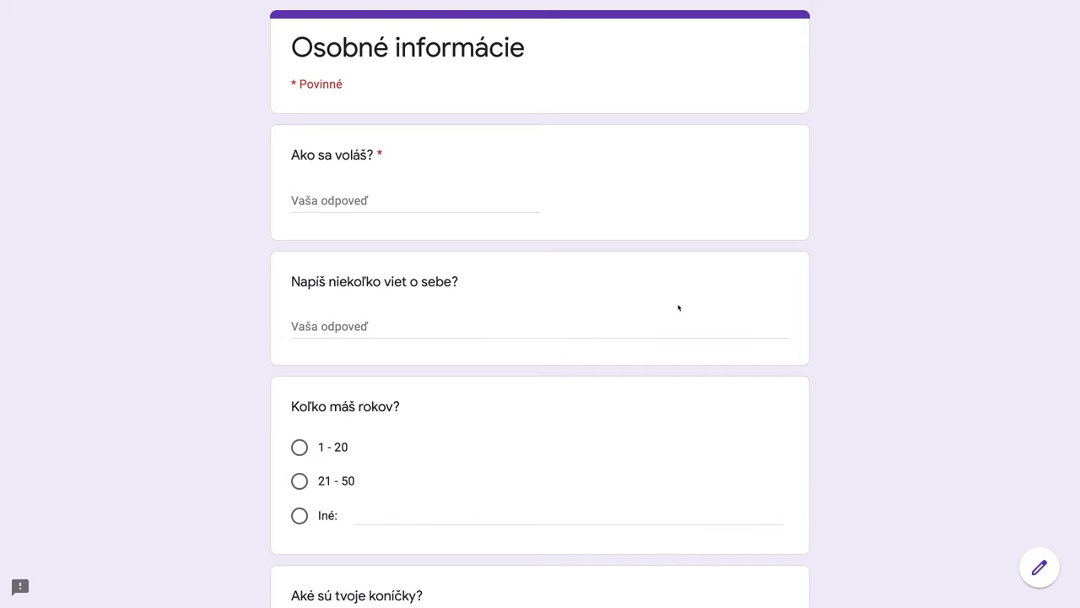
pyautogui.click(319, 201)
pyautogui.write('BV')
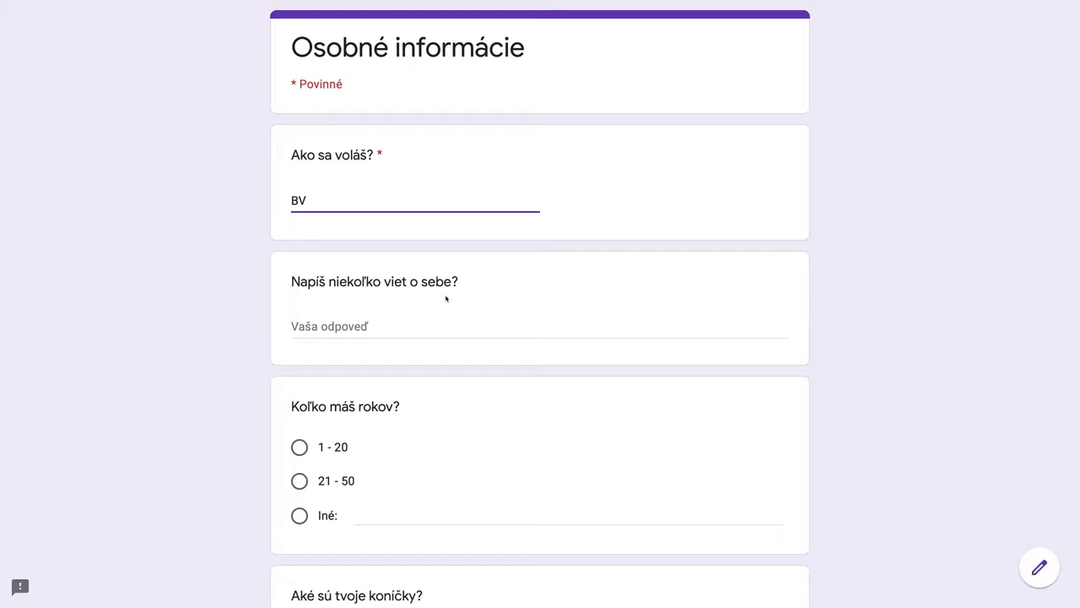
pyautogui.scroll(-4, 450, 300)
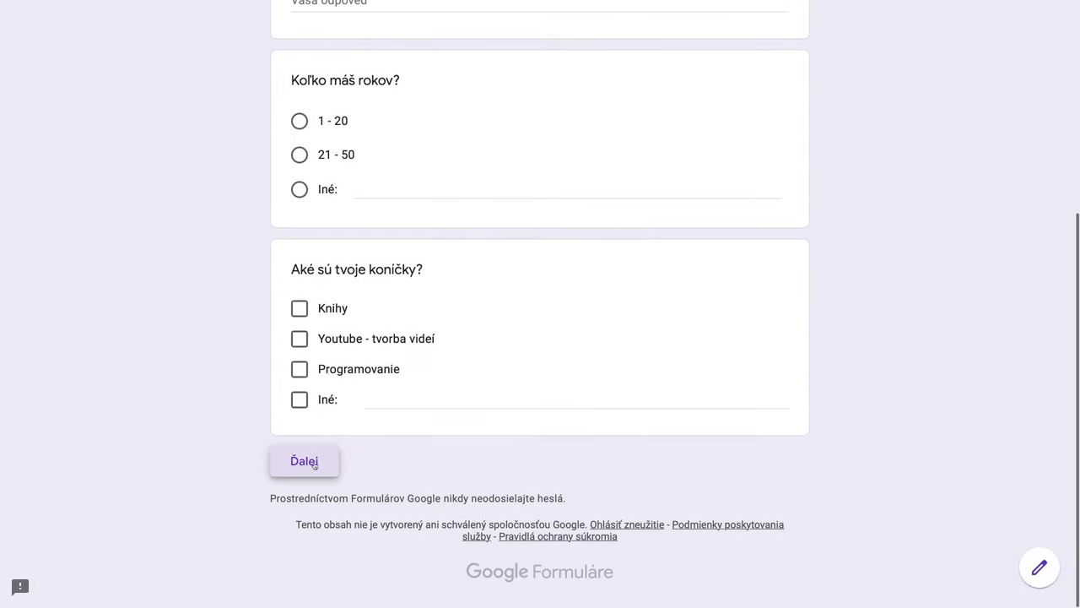
pyautogui.click(314, 464)
# Answer the quiz question about the meaning of life with "Peniaze!" and submit the form
pyautogui.click(331, 242)
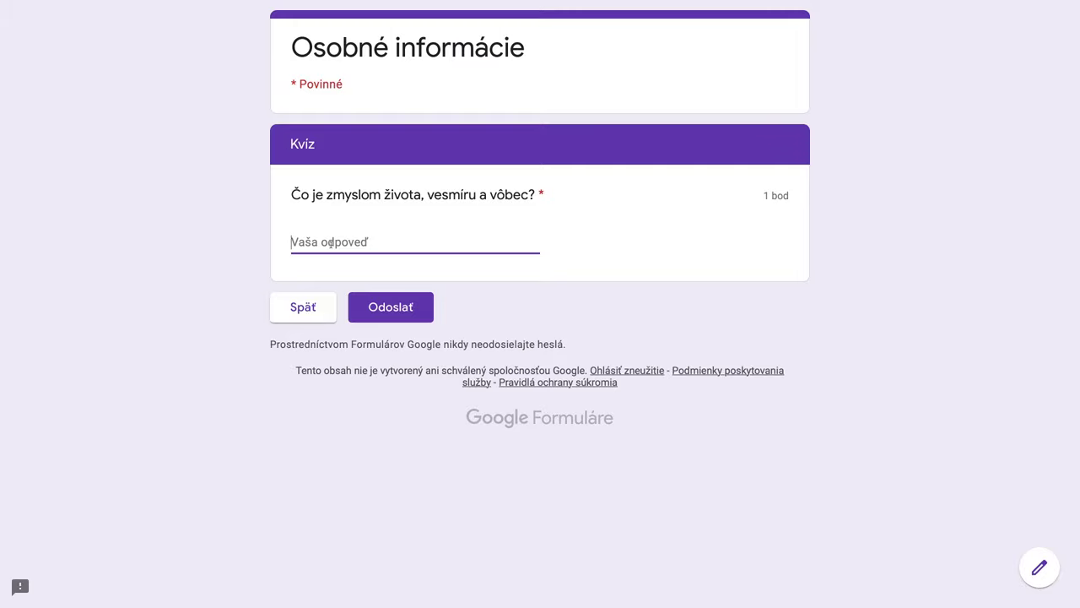
pyautogui.write('Peniaze!')
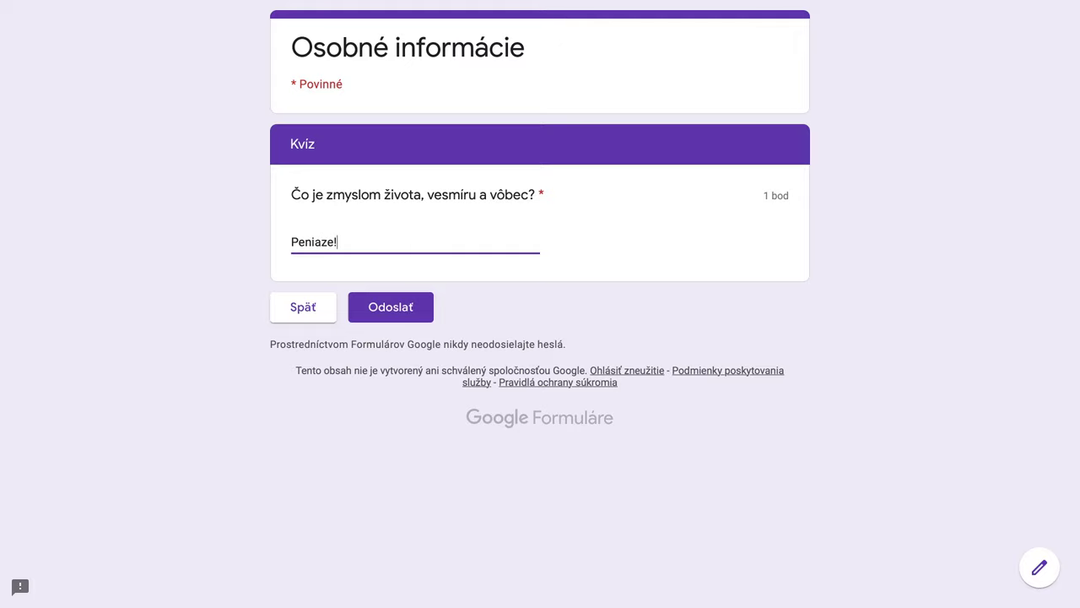
pyautogui.click(391, 307)
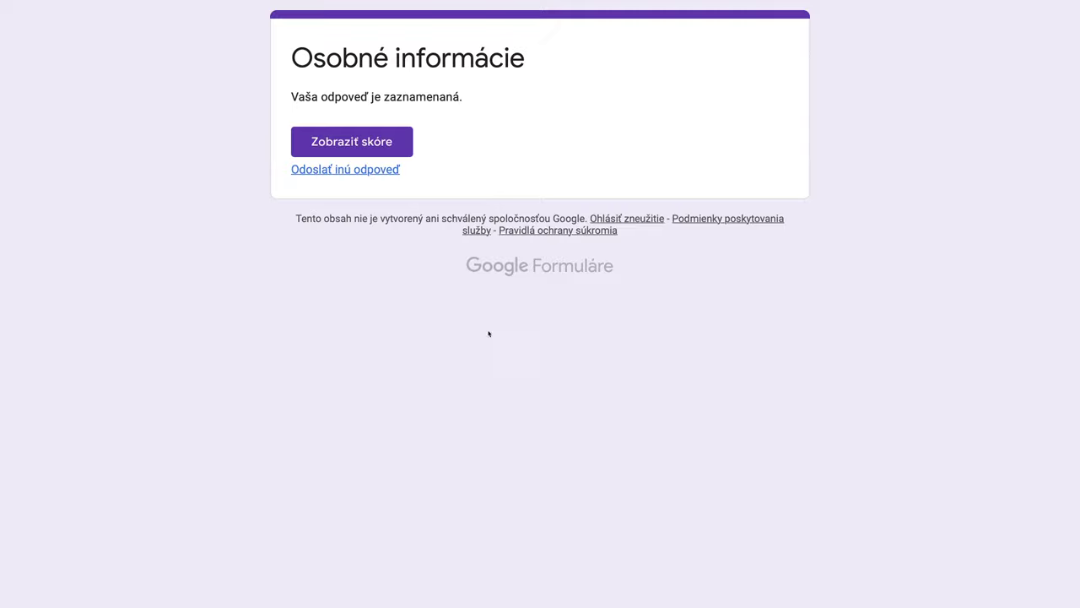
# View the submission's score and review the quiz question's grading, correct answers and video feedback
pyautogui.click(340, 143)
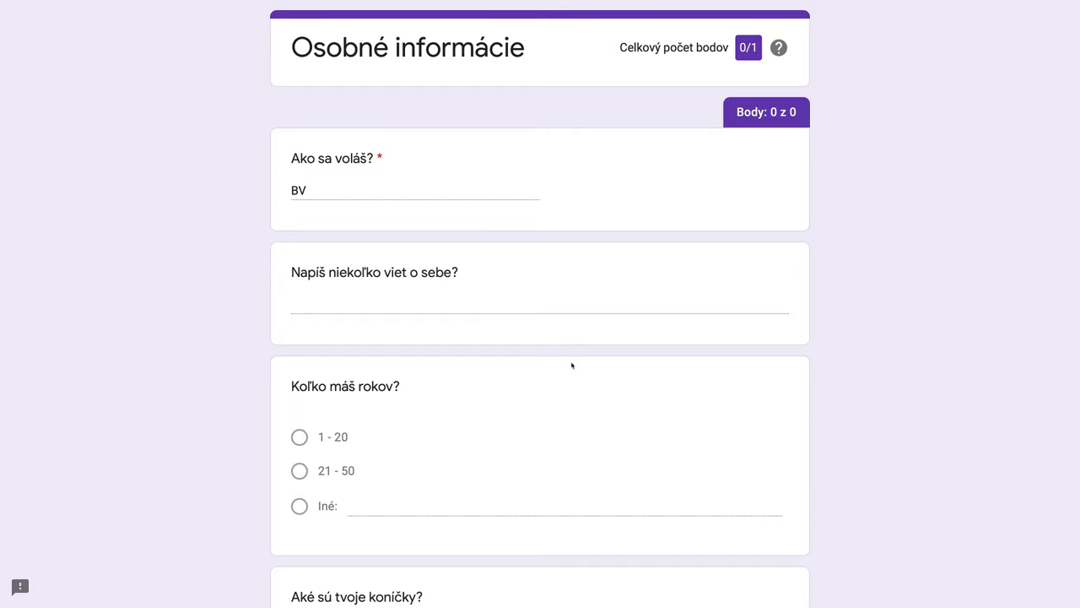
pyautogui.scroll(-7, 572, 363)
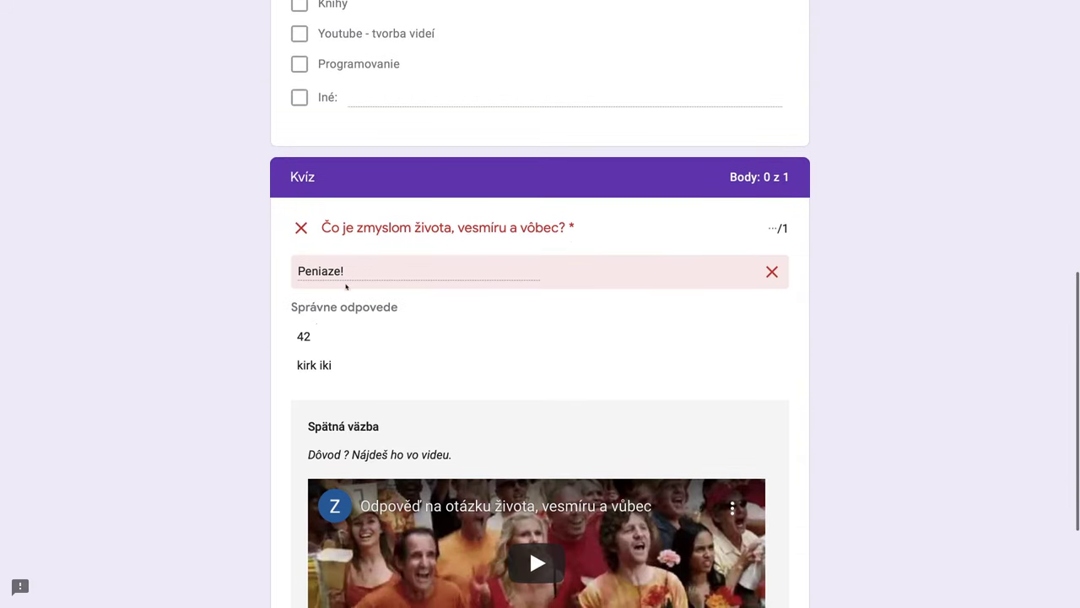
pyautogui.doubleClick(303, 336)
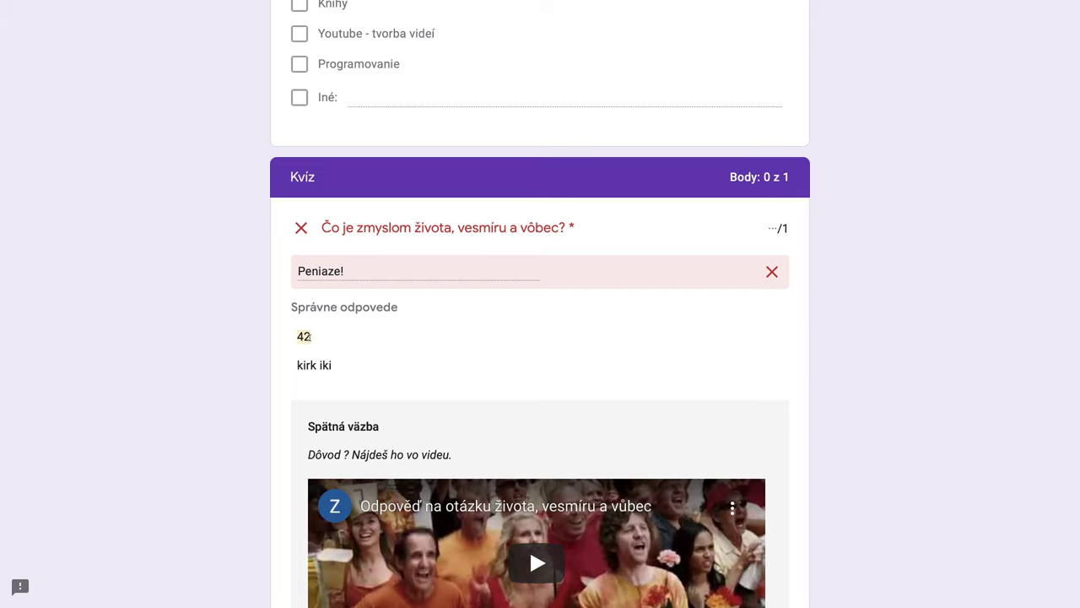
pyautogui.moveTo(297, 365); pyautogui.dragTo(333, 365)
pyautogui.scroll(-2, 562, 371)
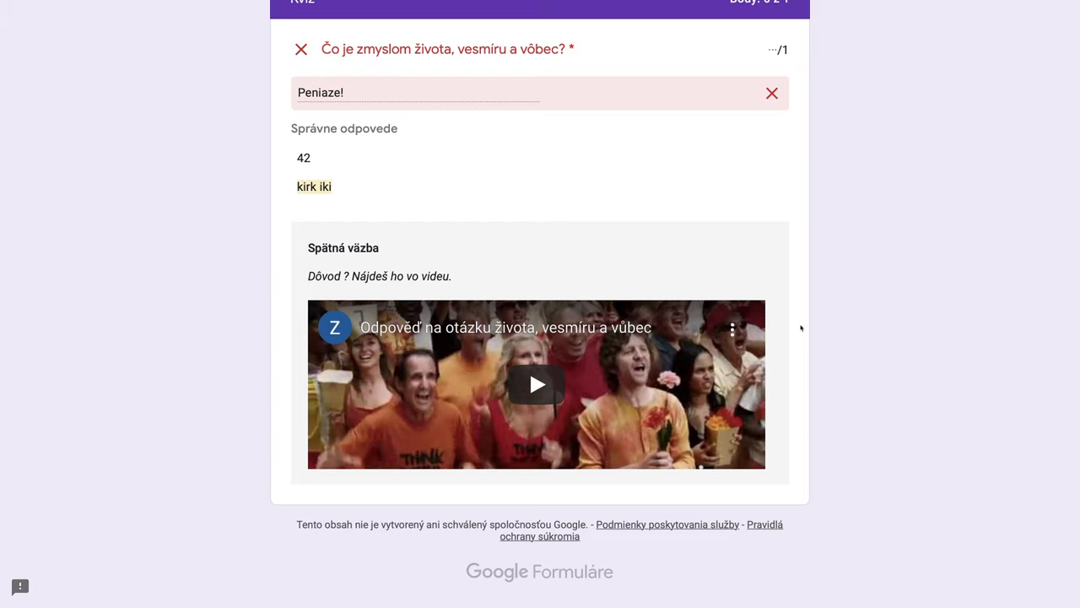
pyautogui.scroll(2, 801, 330)
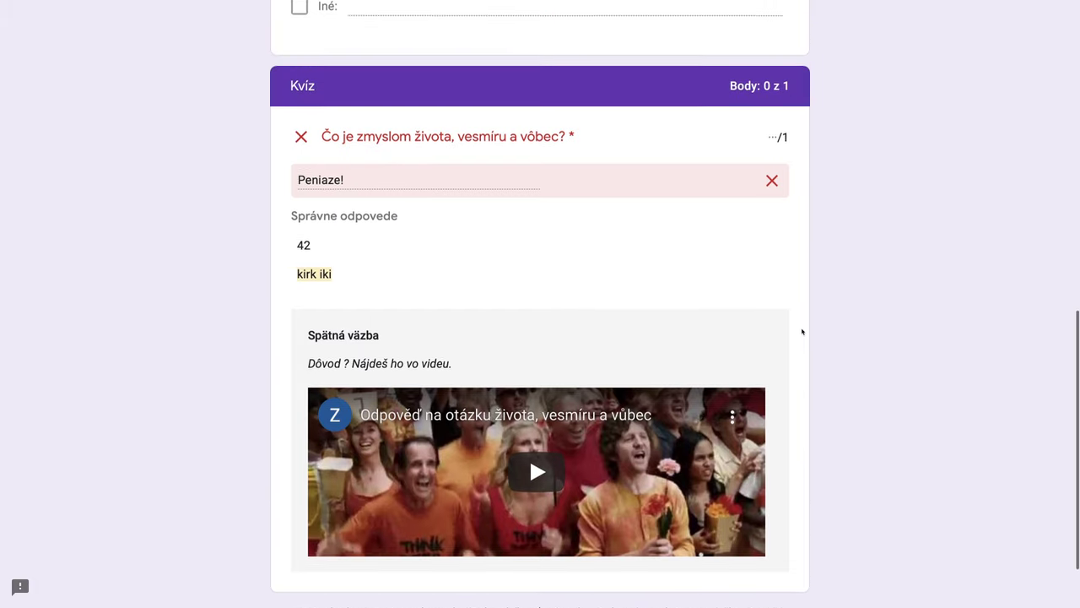
pyautogui.scroll(2, 803, 332)
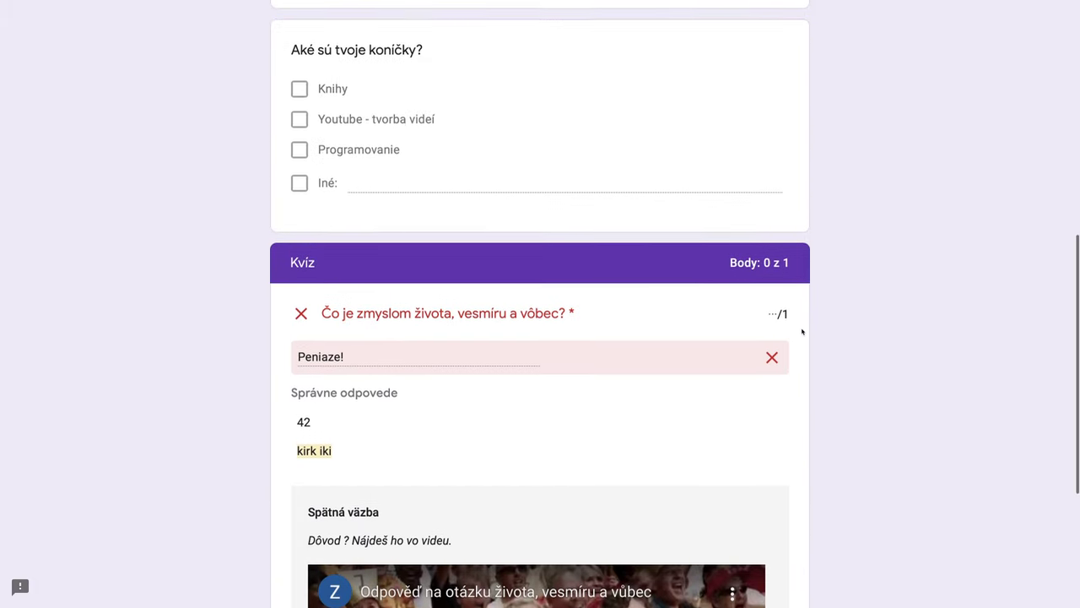